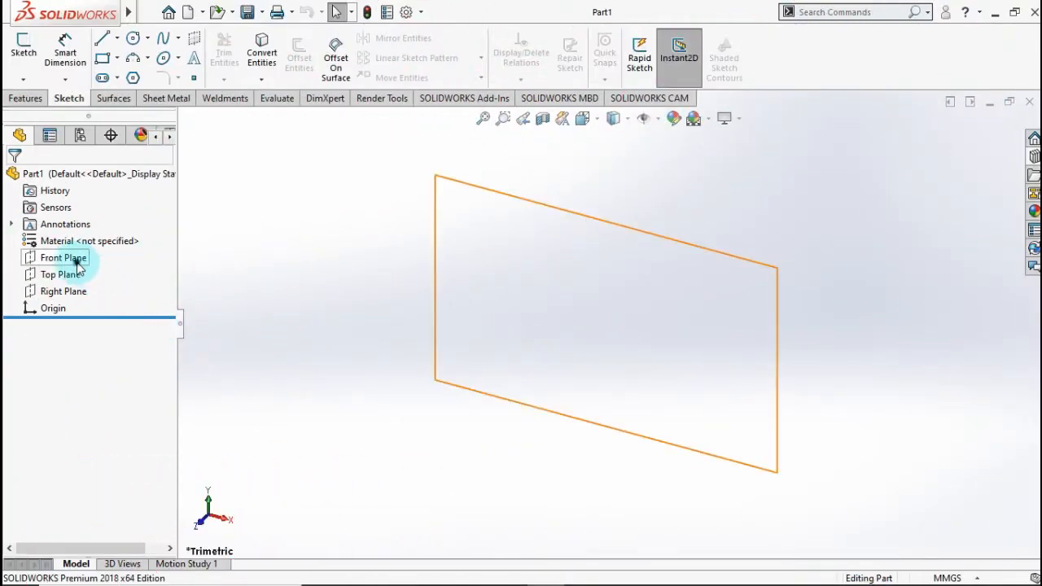
- Start a sketch on the Front Plane and draw a vertical centerline up from the origin, removing the stray extra segment
left_click(74, 259)
left_click(92, 239)
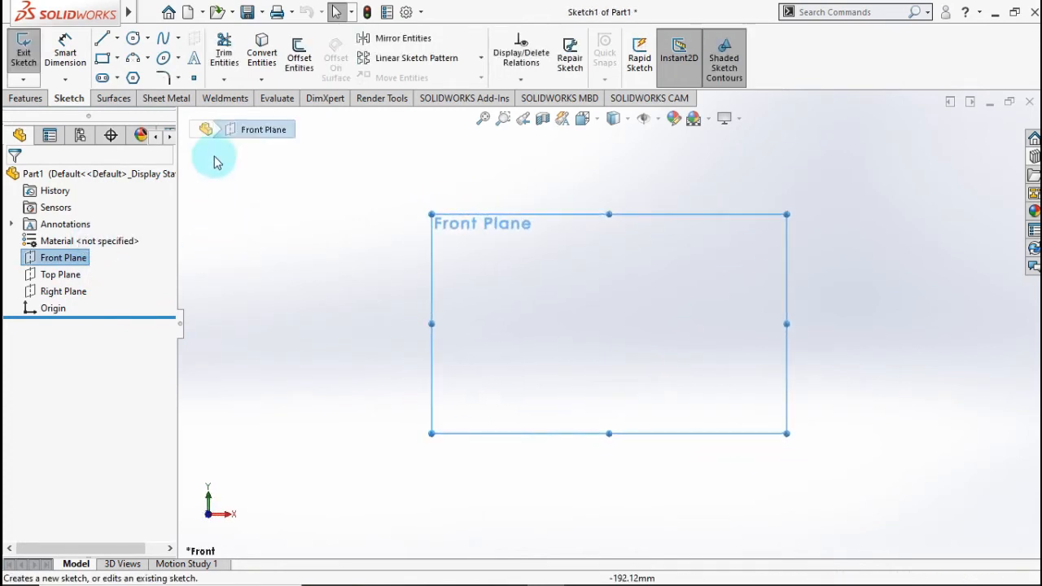
left_click(119, 39)
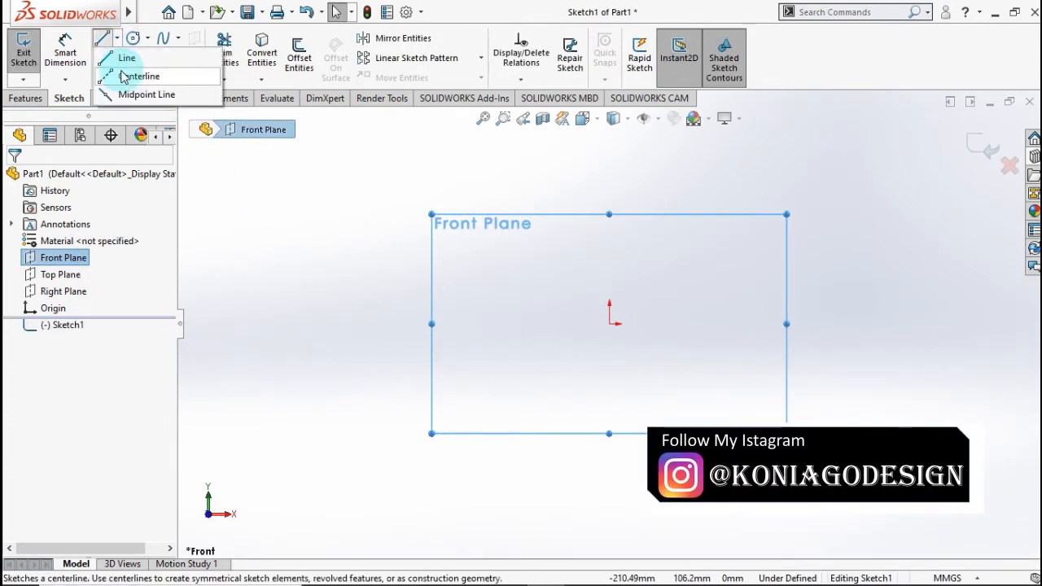
left_click(136, 72)
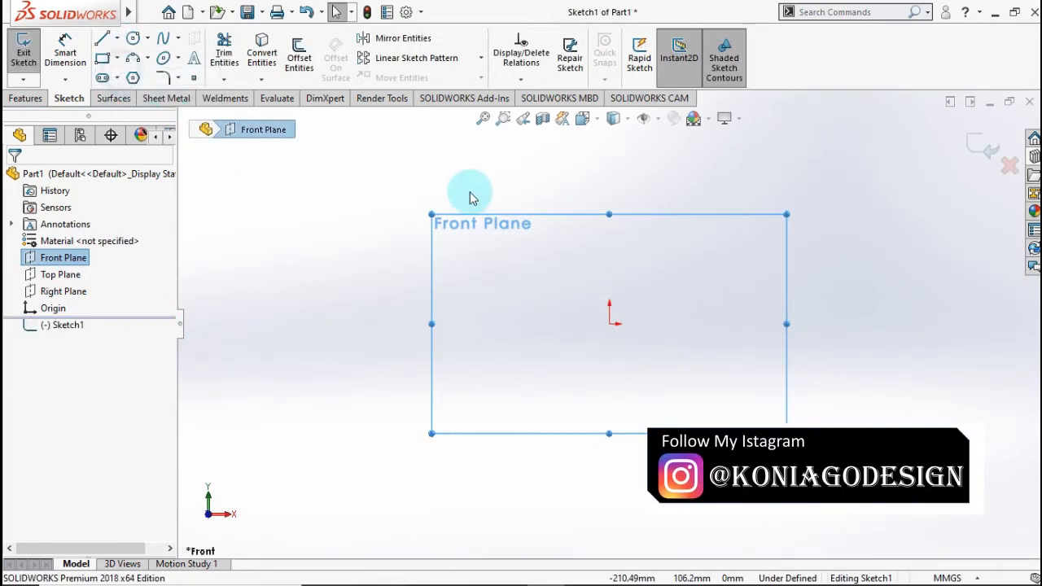
left_click(610, 323)
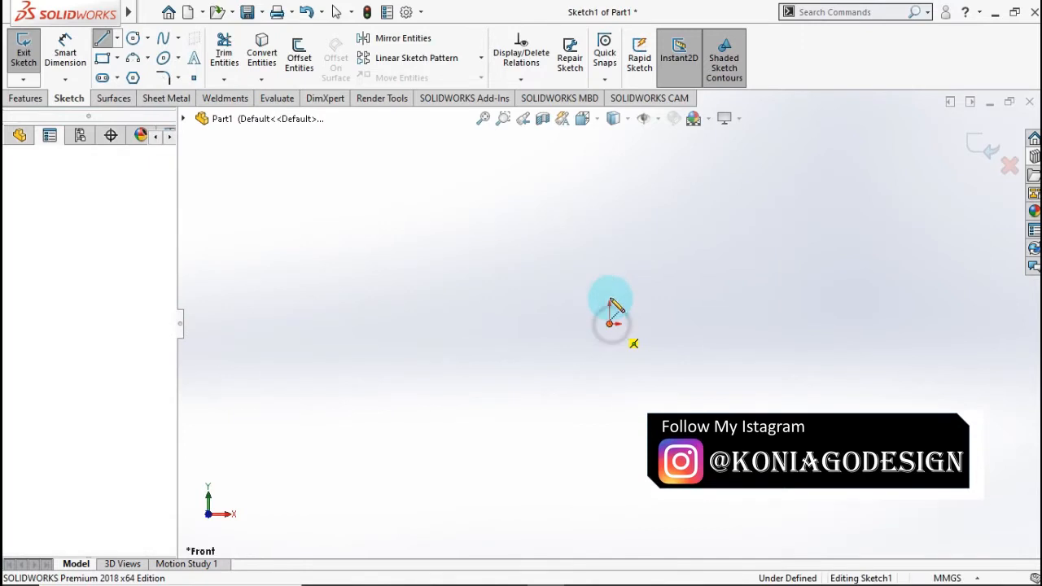
left_click(609, 163)
double_click(533, 192)
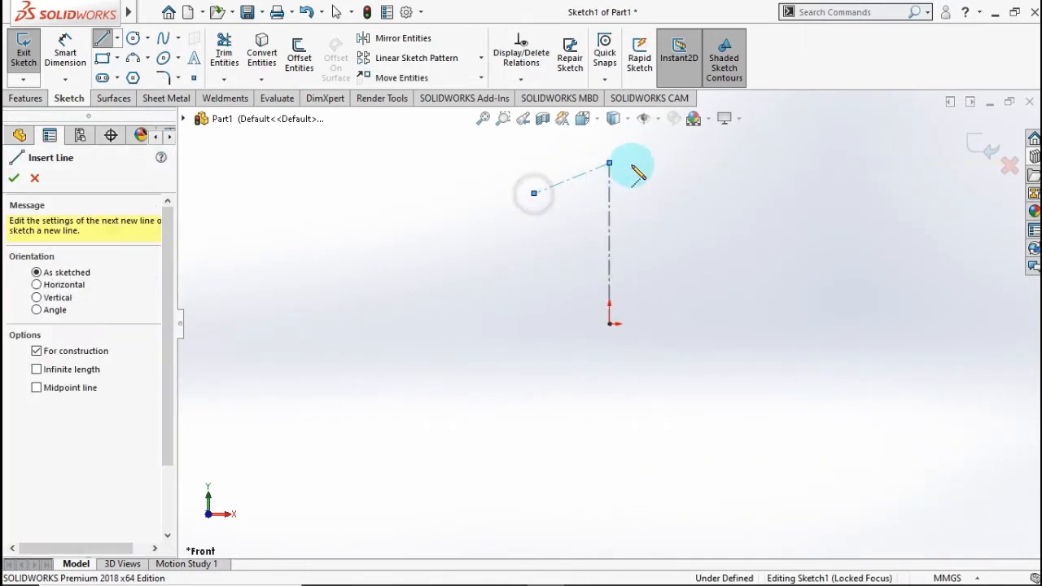
key("Delete")
scroll(631, 166, "down", 2)
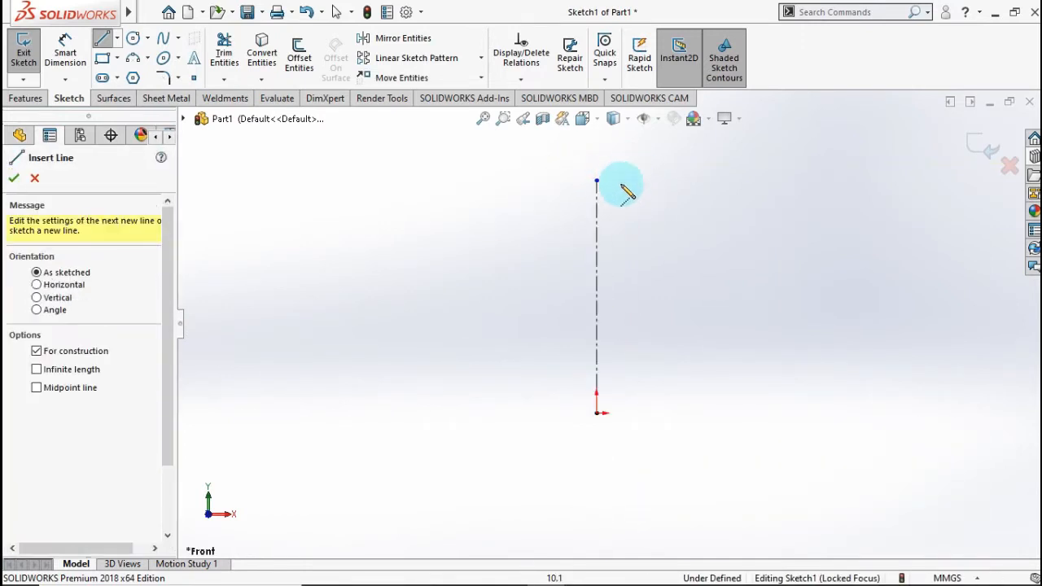
- Draw the profile's upper outline from the centerline: a horizontal line about 11.5 mm long, a rising slope, a raised flat, a falling slope and a short outer ledge
left_click(118, 38)
left_click(115, 50)
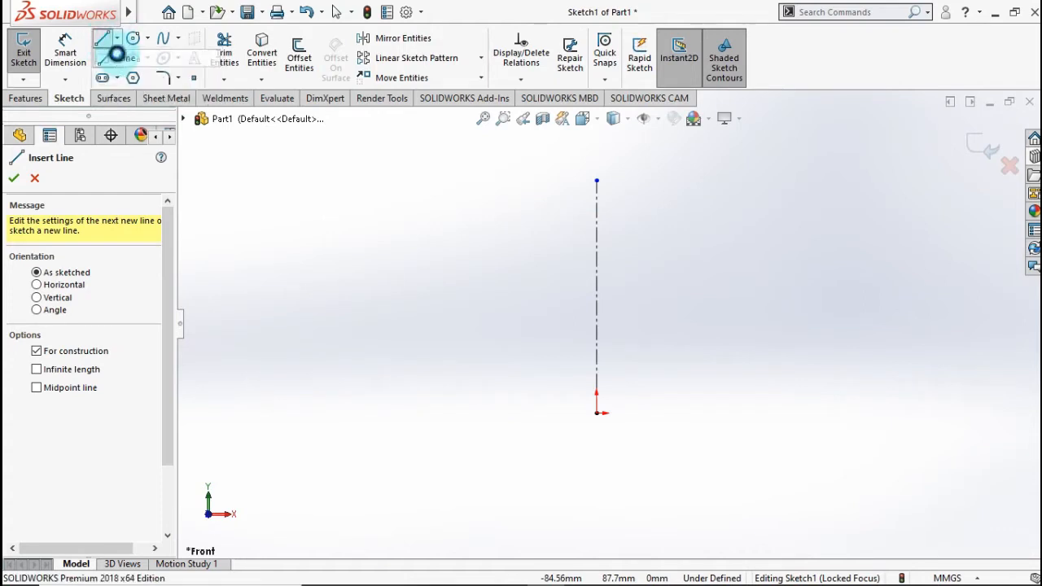
left_click(597, 202)
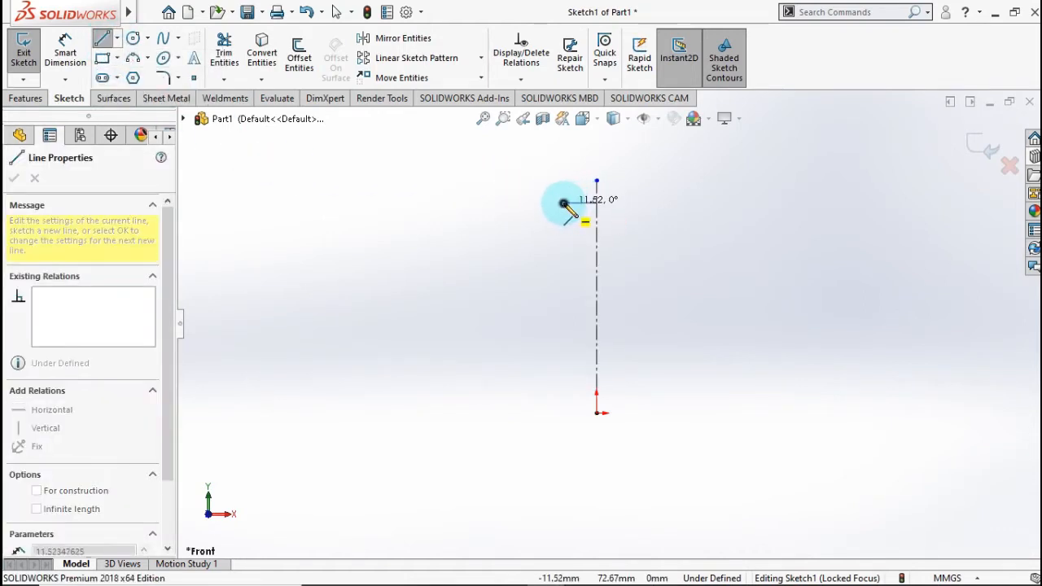
left_click(533, 173)
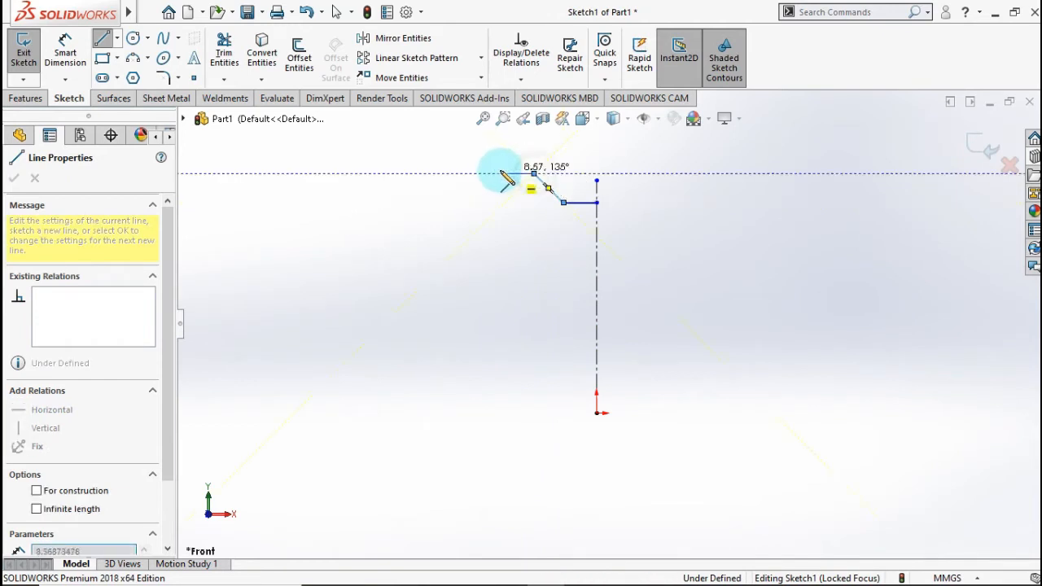
left_click(434, 173)
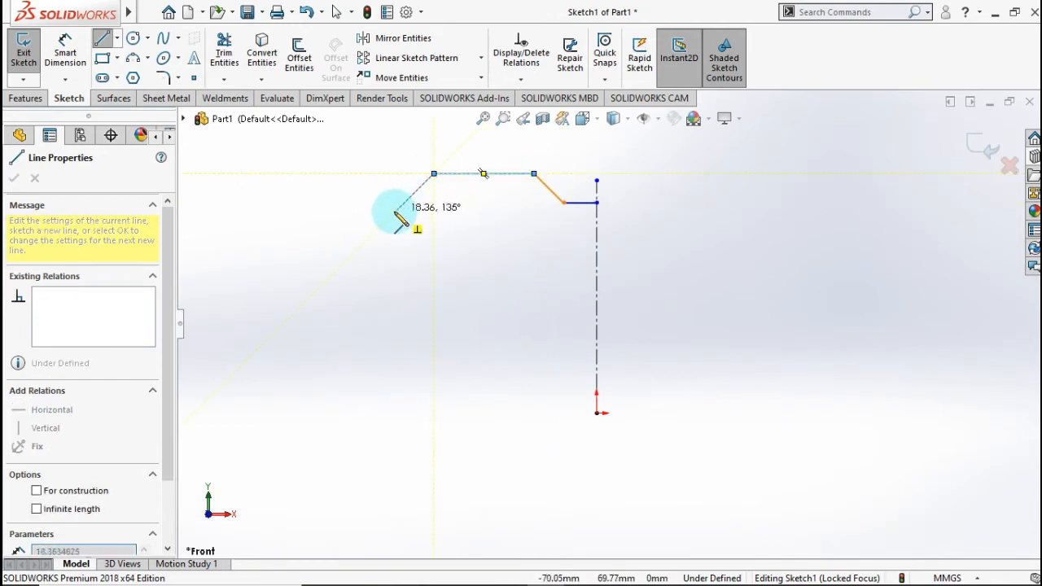
left_click(362, 212)
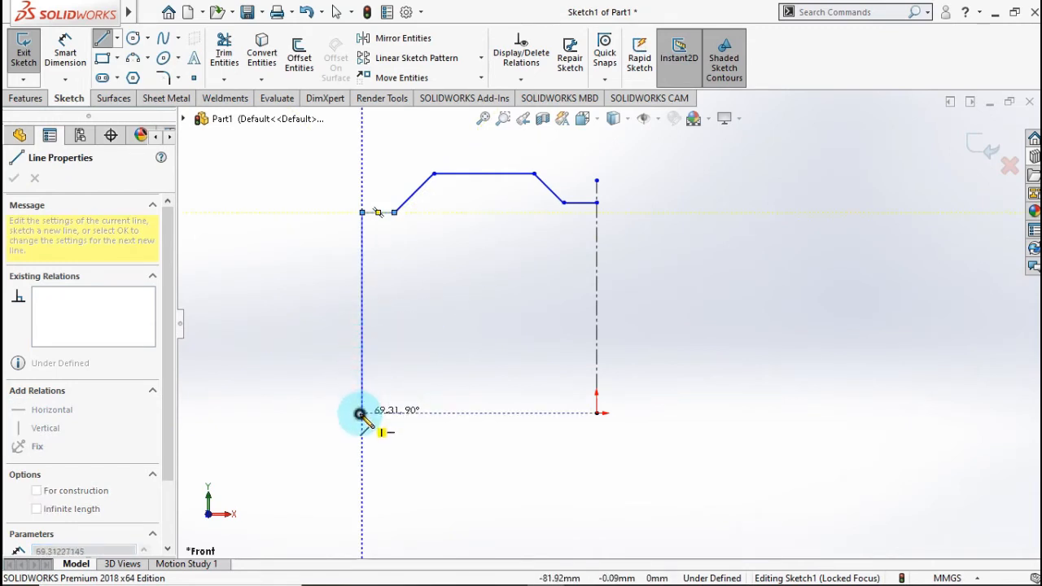
- Close the profile with a vertical leg about 69 mm tall reaching the origin's level and a horizontal underside back to the centerline
left_click(361, 413)
left_click(408, 412)
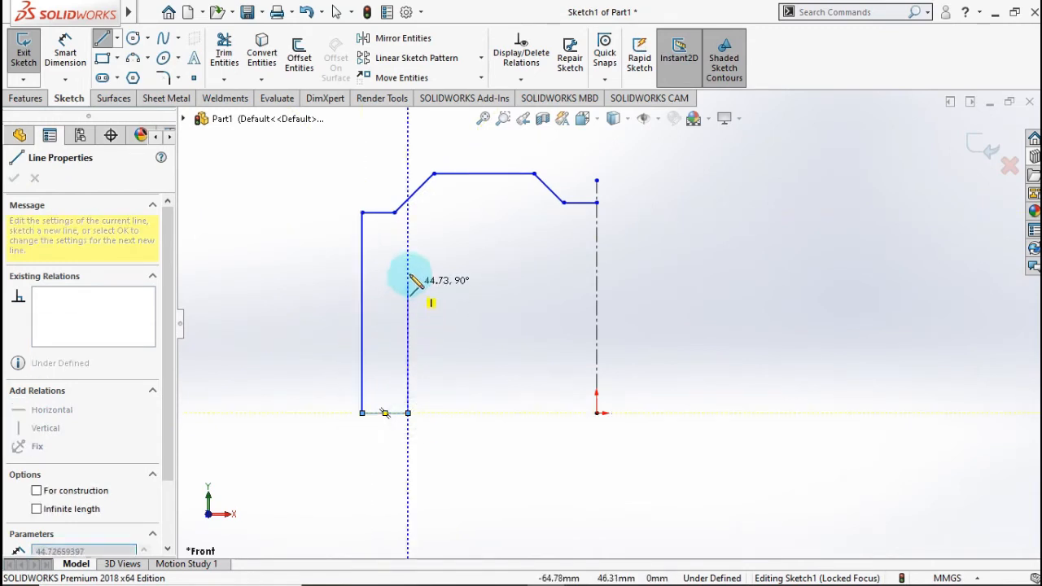
left_click(407, 250)
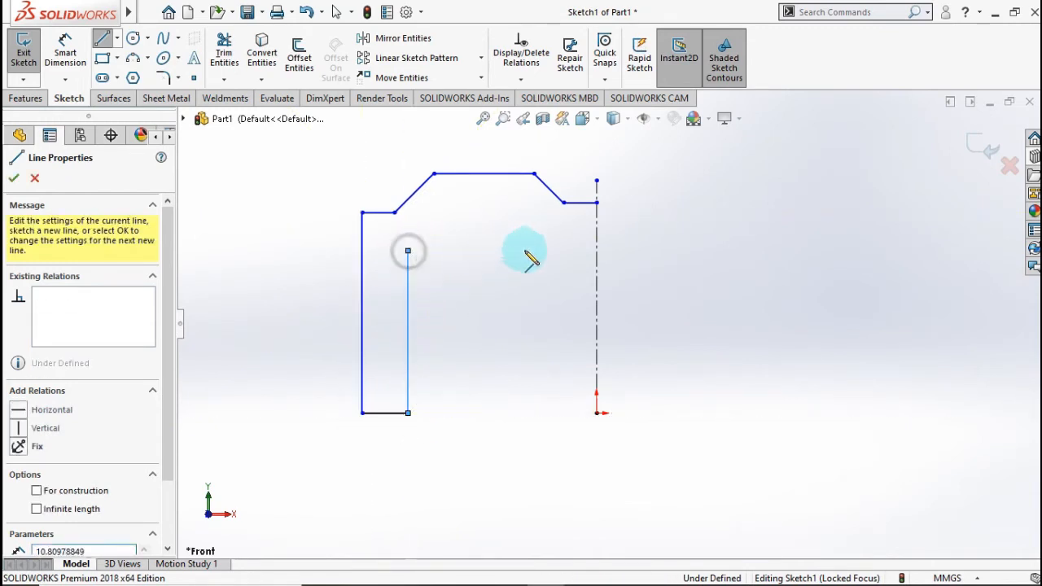
left_click(596, 250)
left_click(596, 203)
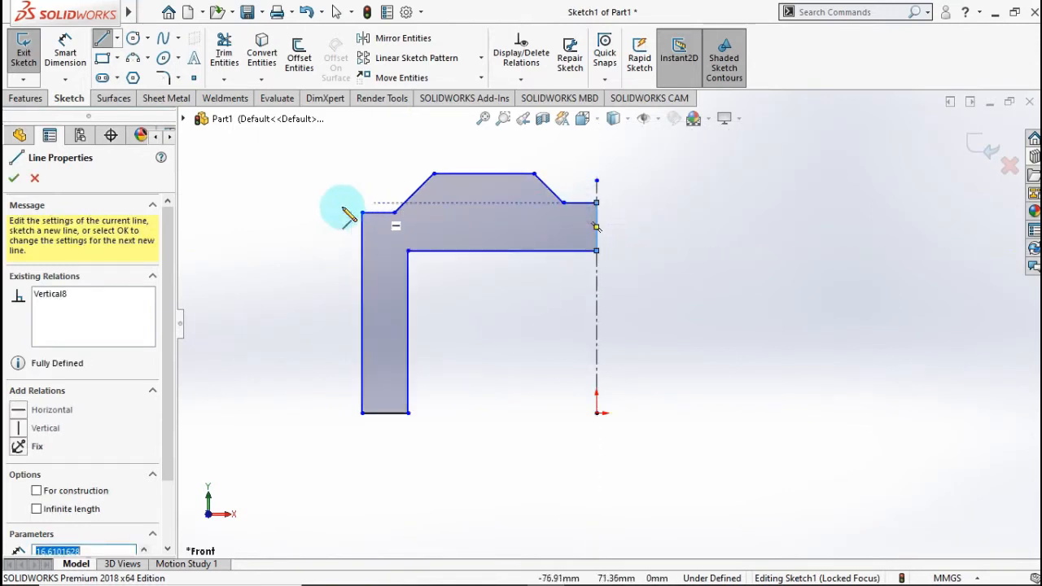
- Dimension the leg's outer vertical edge as 105 mm
left_click(68, 52)
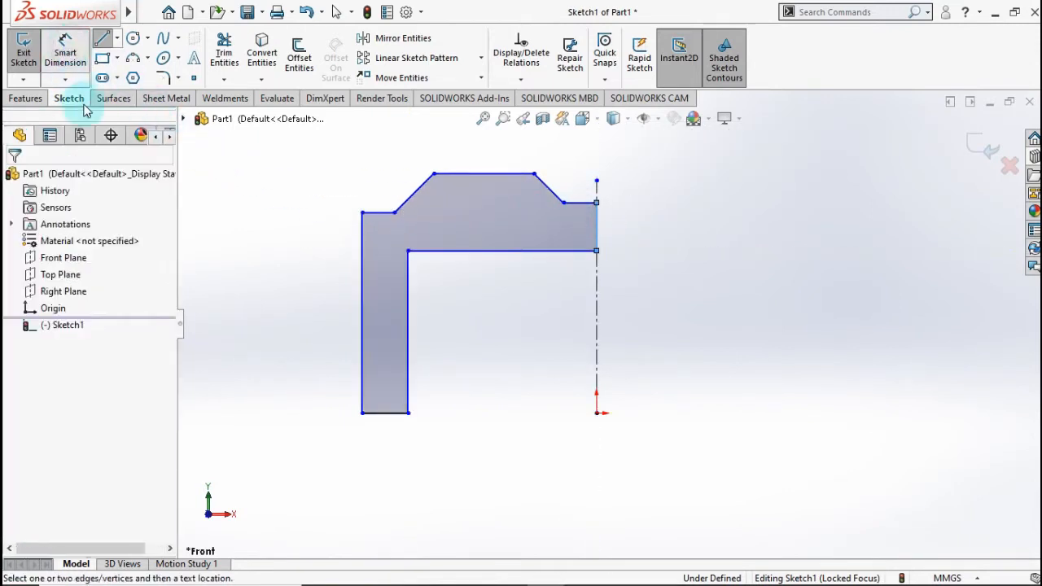
left_click(323, 265)
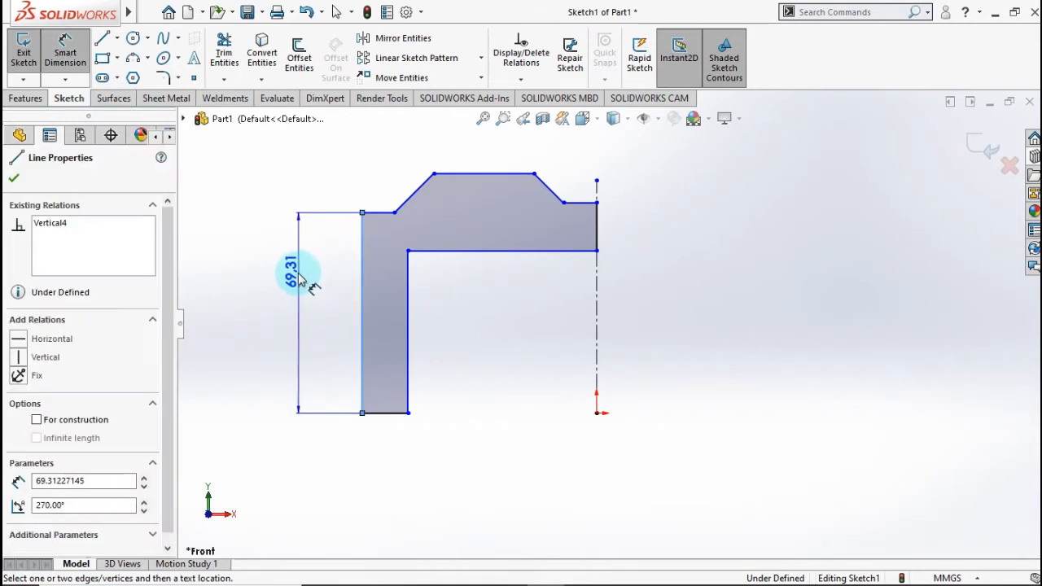
left_click(291, 280)
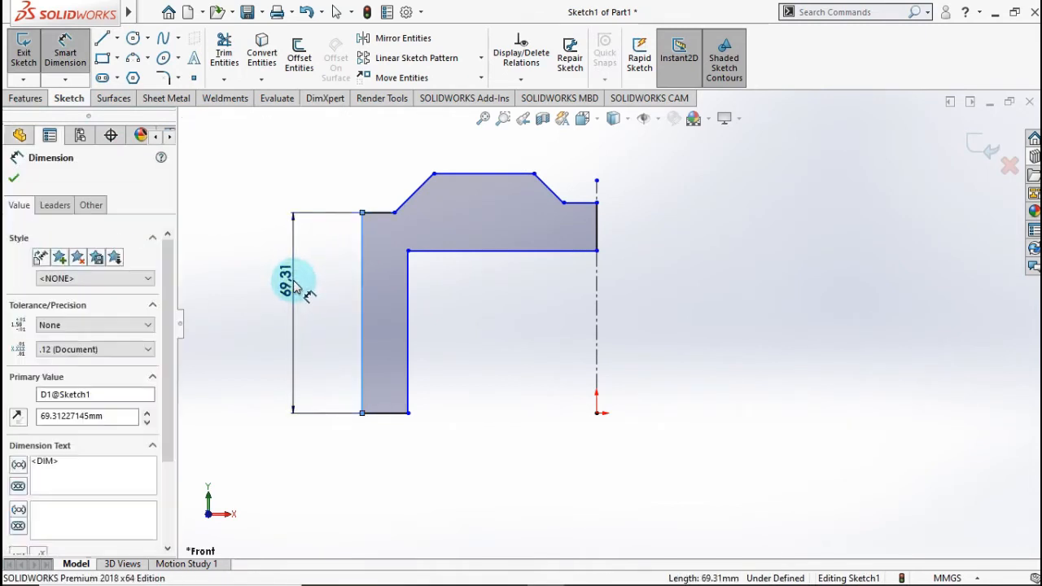
type("105")
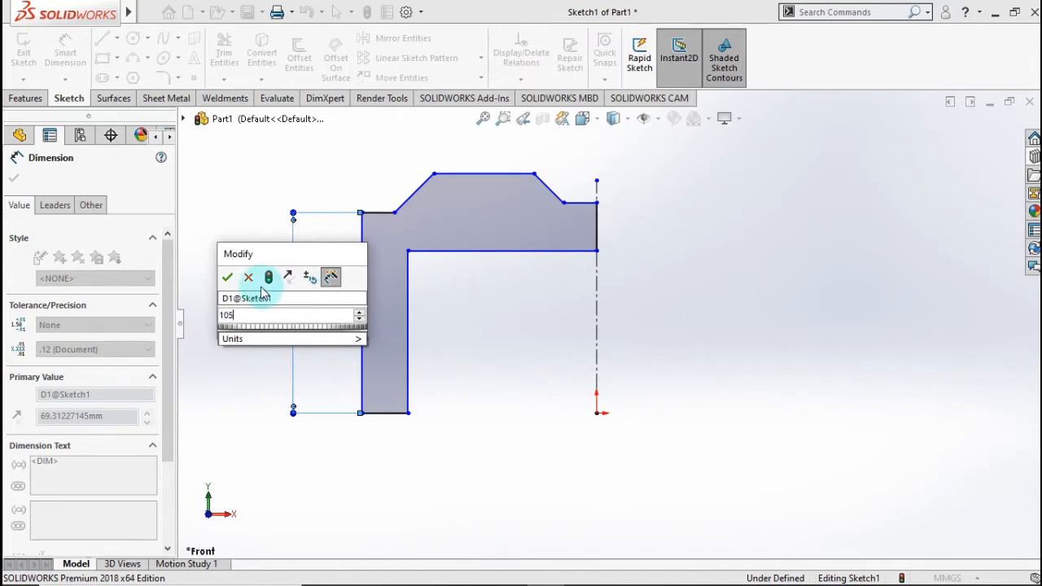
left_click(228, 277)
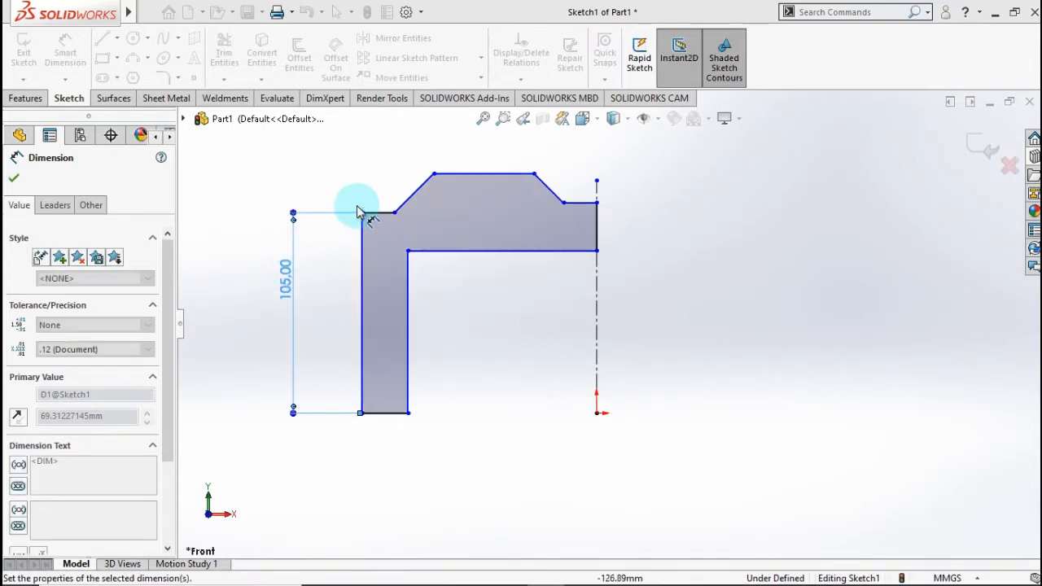
- Dimension the height between the short outer ledge and the raised flat as 4.5 mm
left_click(424, 188)
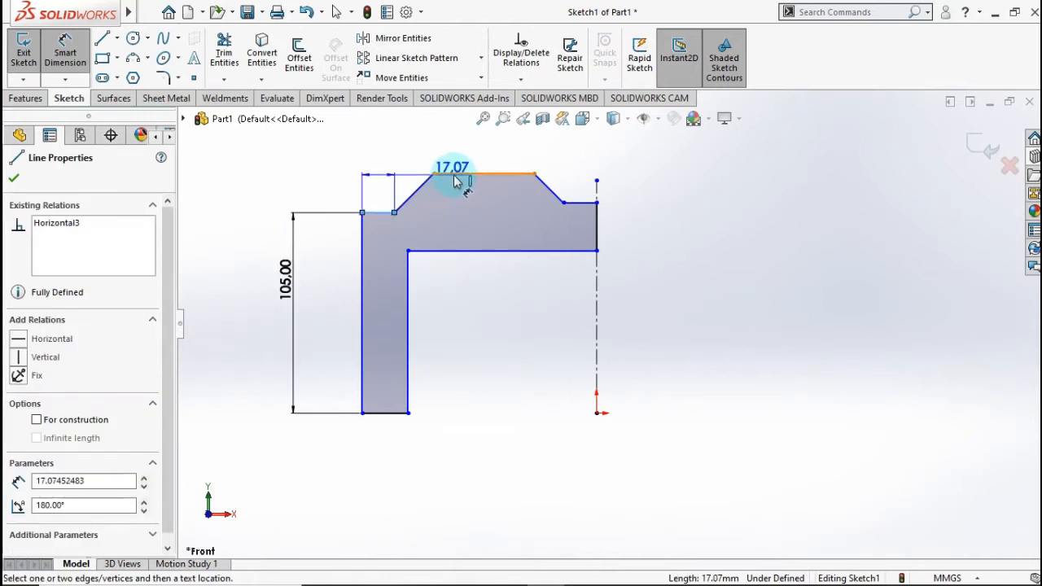
left_click(468, 179)
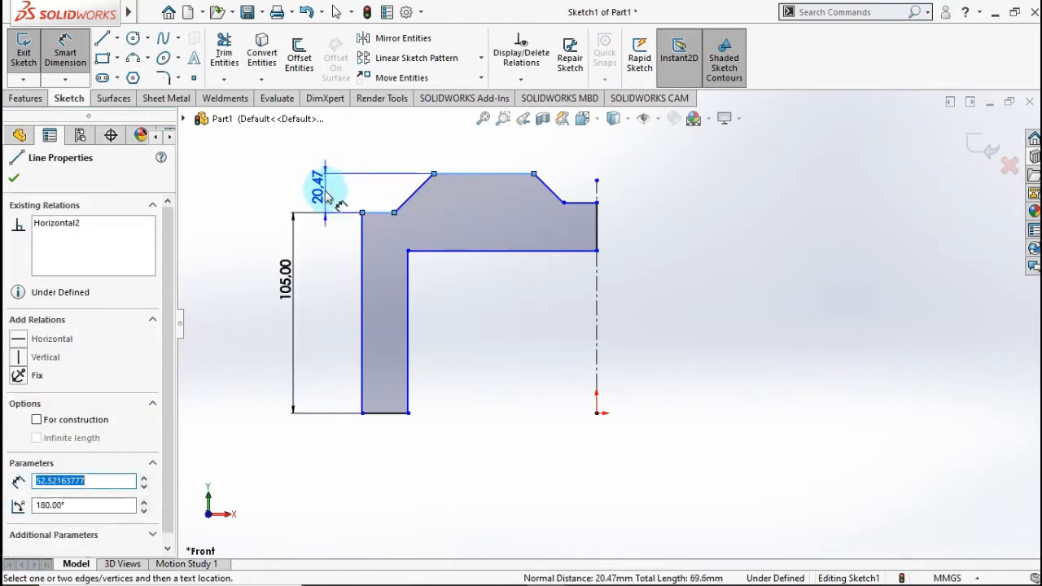
left_click(325, 198)
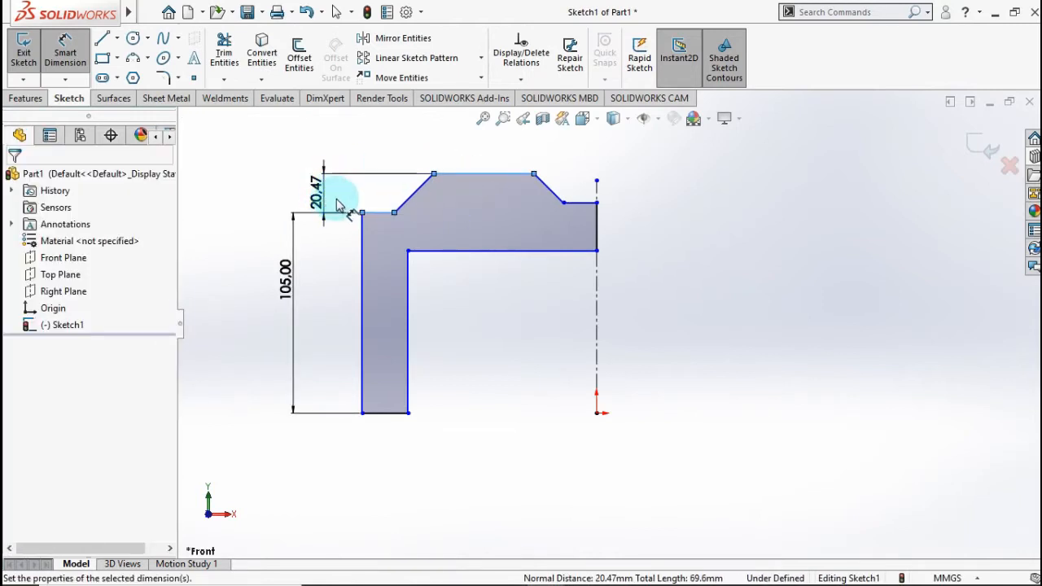
double_click(341, 205)
type("4.5")
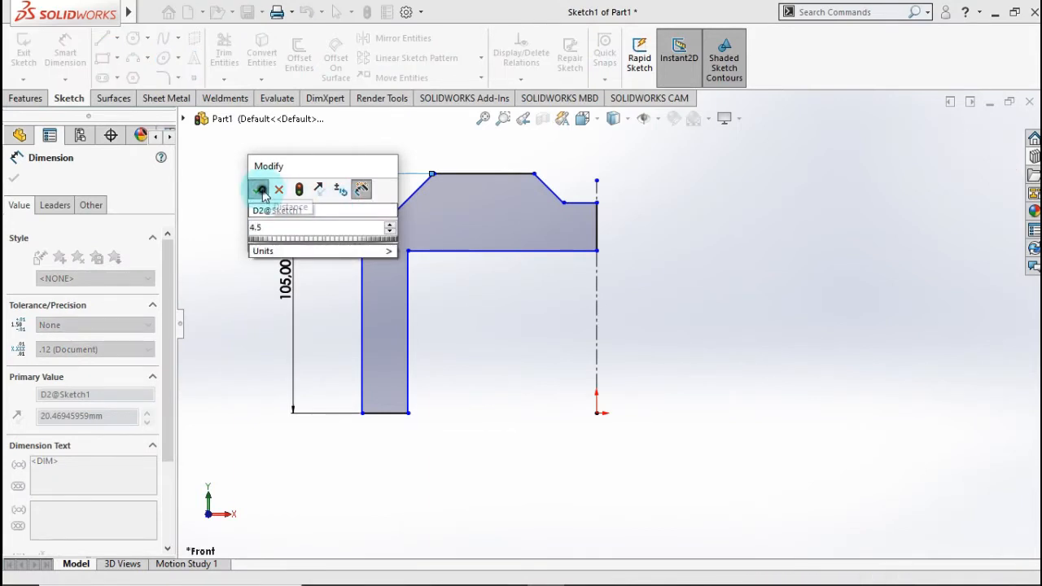
left_click(260, 190)
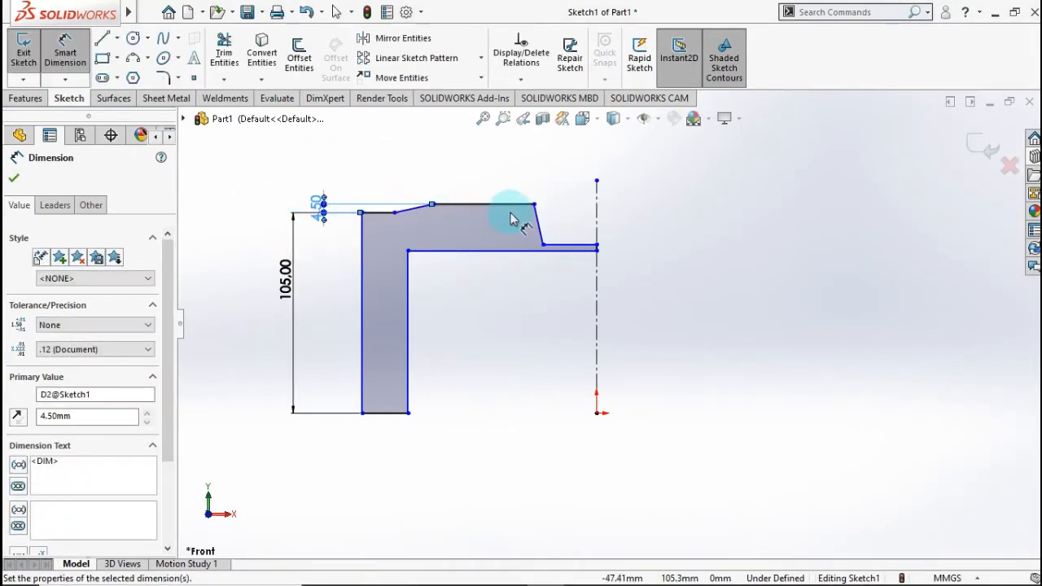
- Dimension the depth from the raised flat to the recessed line beside the centerline as 1.5 mm
left_click(560, 244)
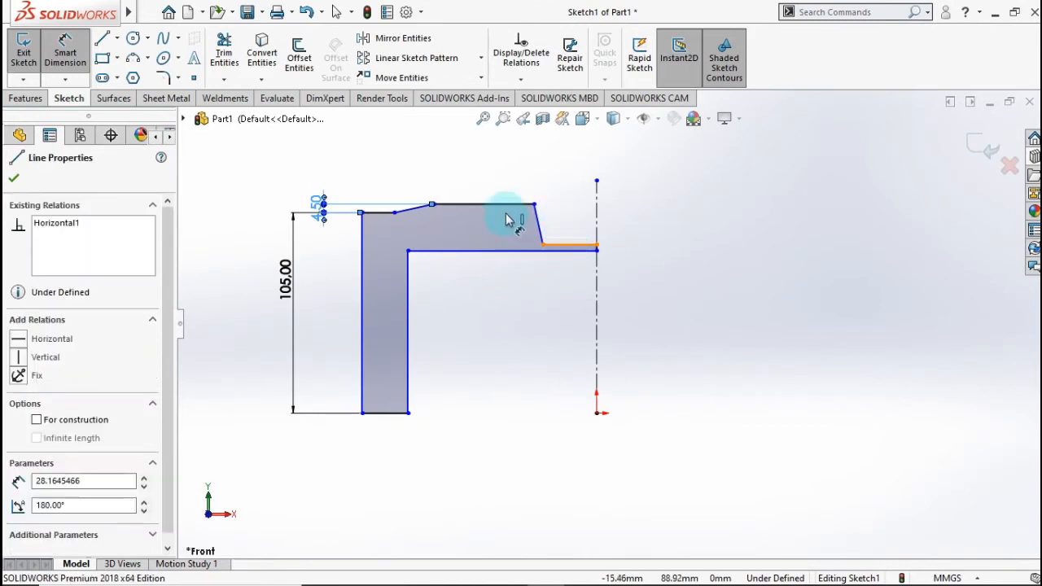
left_click(505, 206)
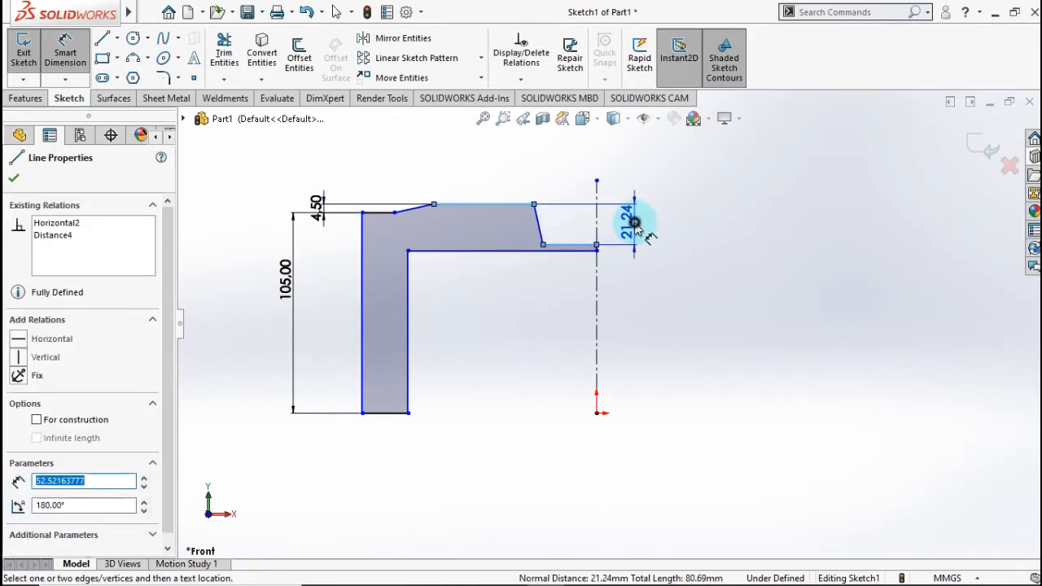
left_click(639, 231)
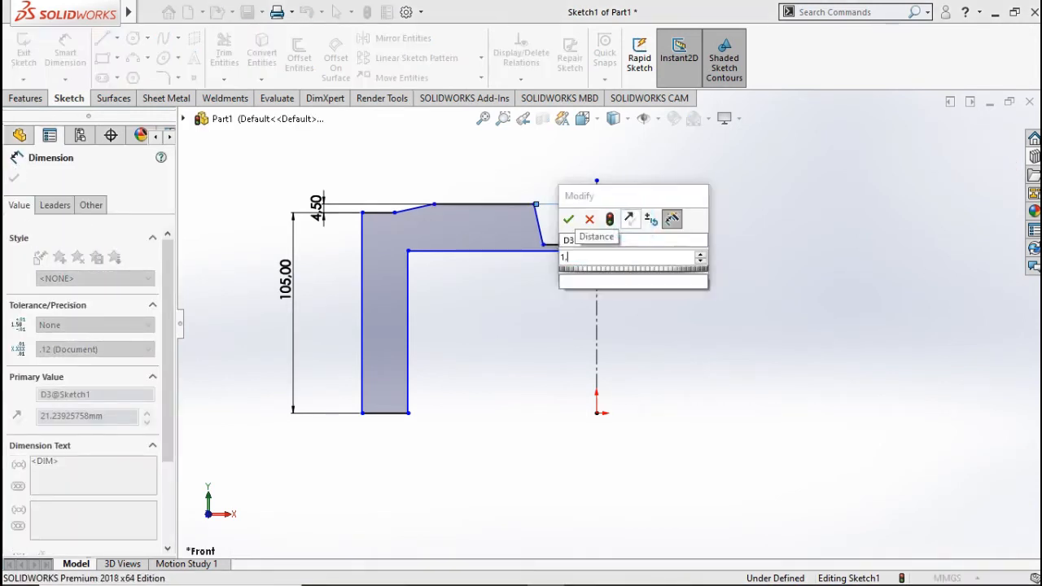
left_click(568, 218)
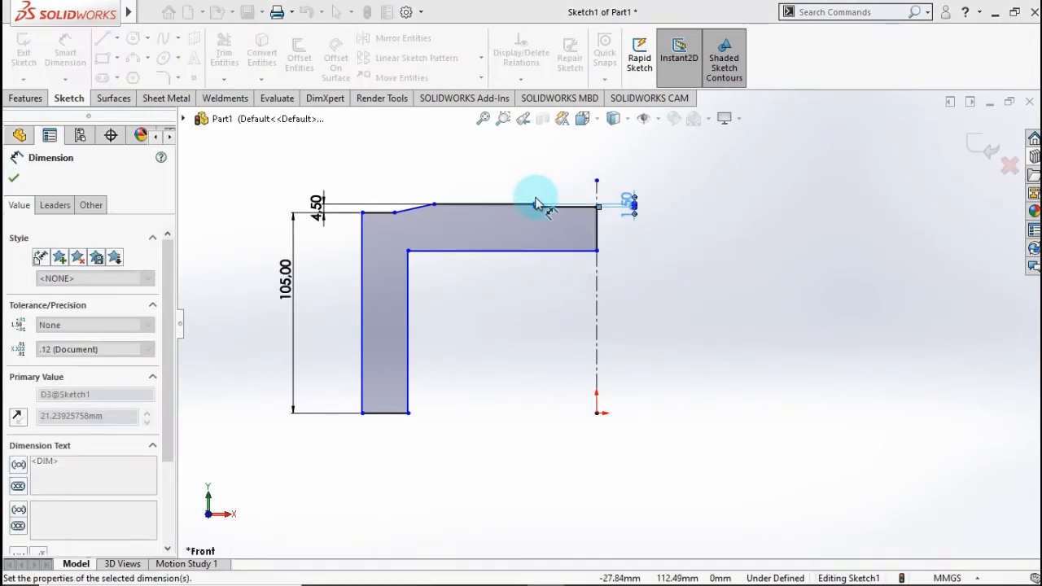
- Dimension the thickness between the raised flat and the horizontal underside as 6.5 mm
left_click(477, 214)
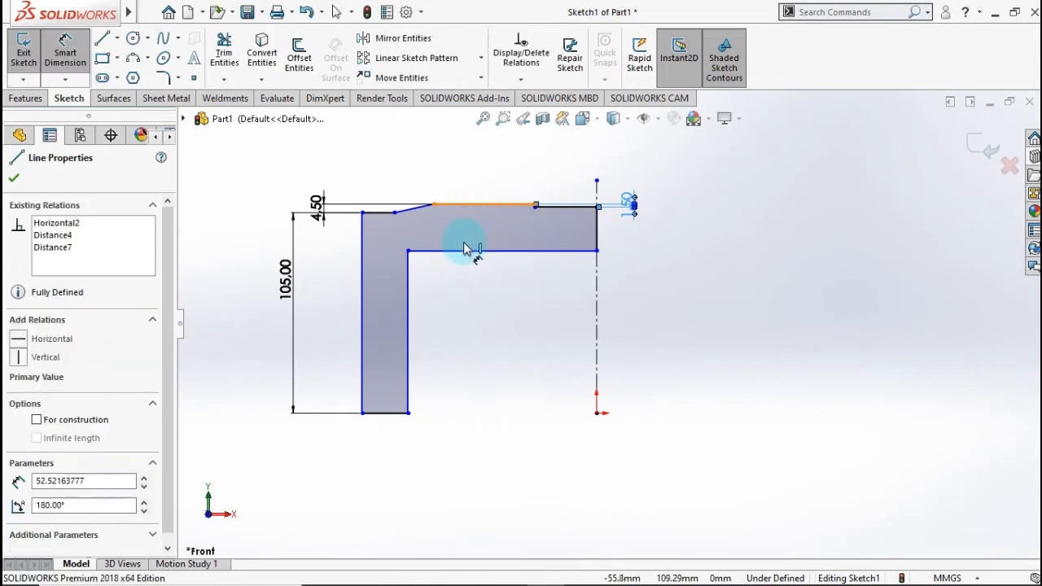
left_click(460, 250)
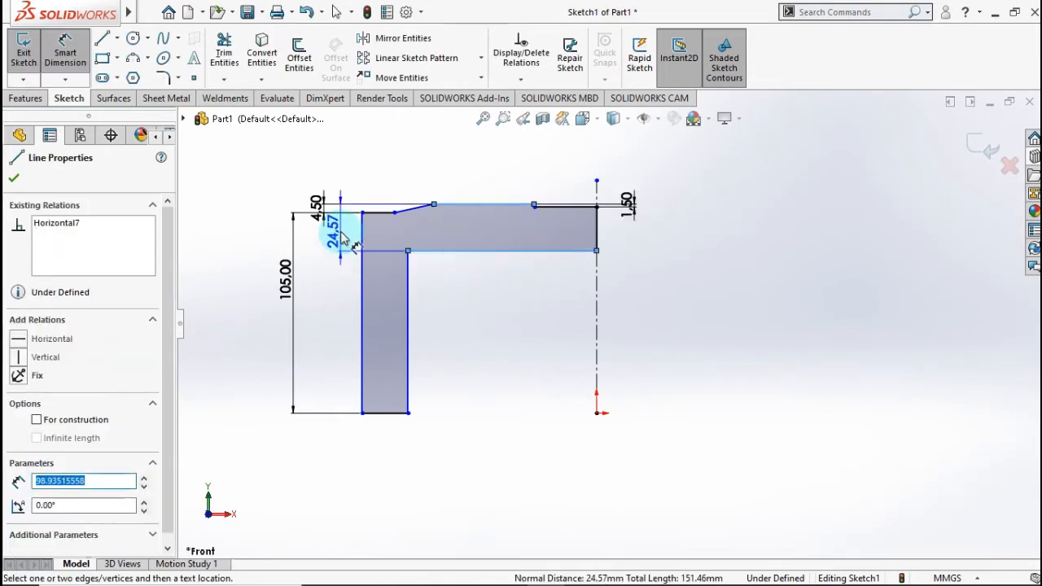
left_click(344, 237)
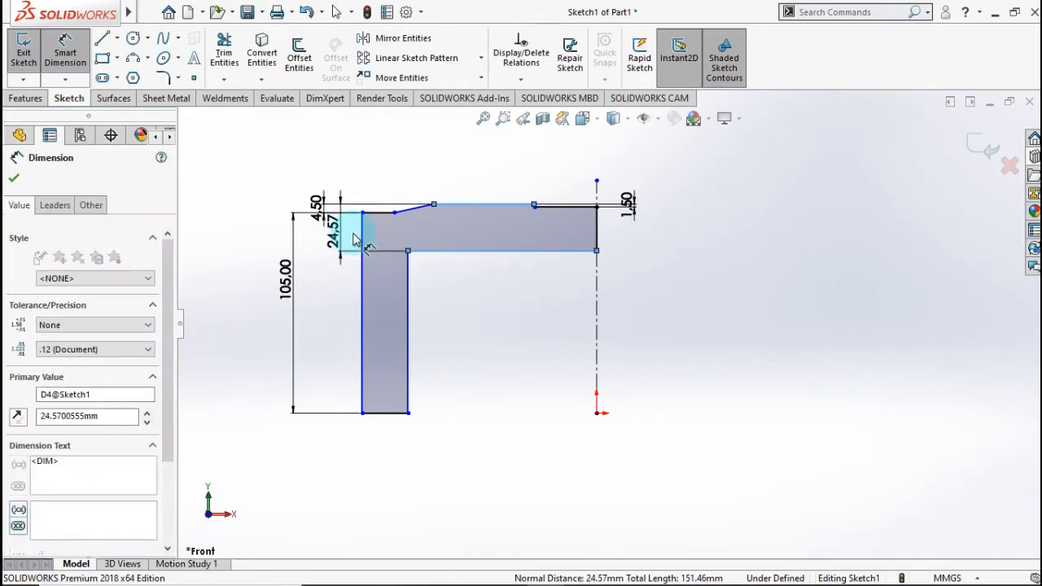
type("6.5")
left_click(277, 227)
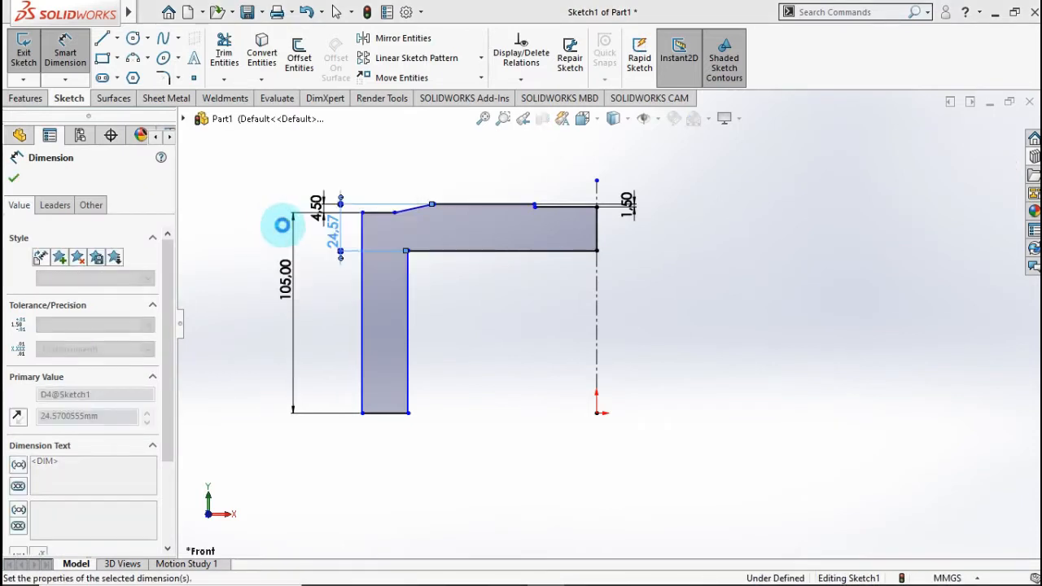
- Dimension the width of the leg's bottom edge as 6.5 mm
scroll(404, 264, "down", 1)
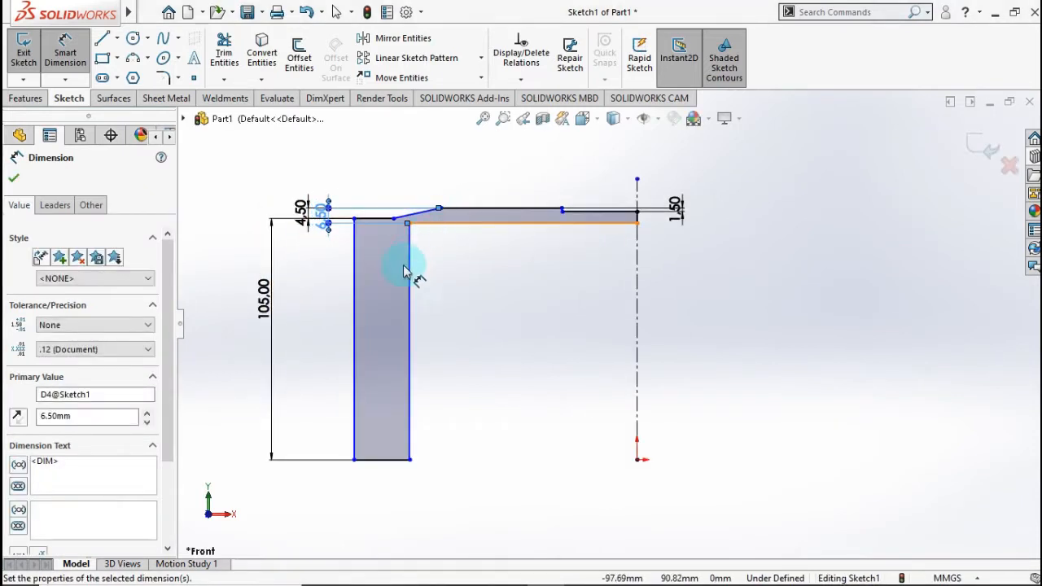
left_click(383, 481)
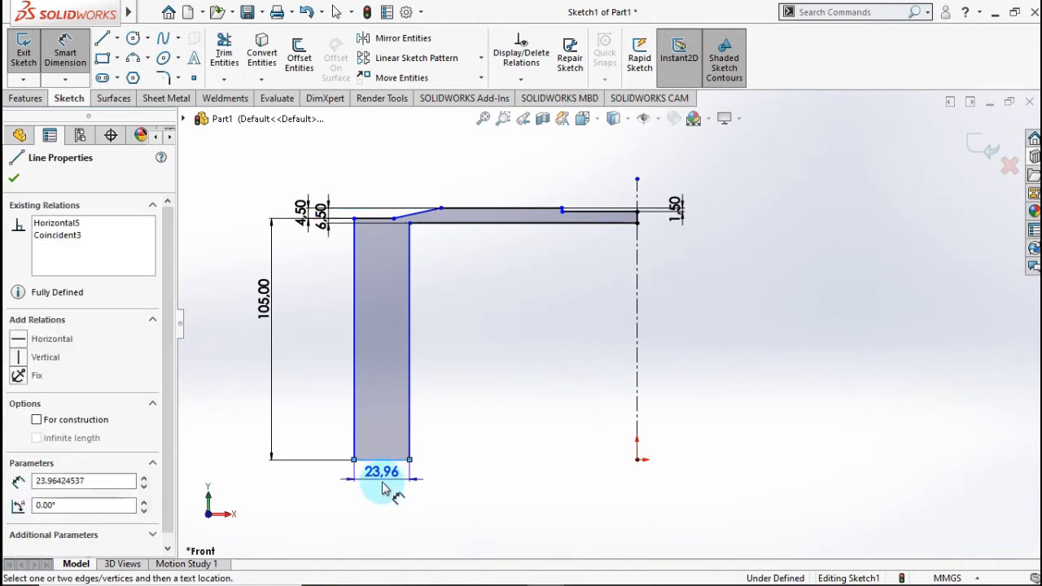
left_click(401, 489)
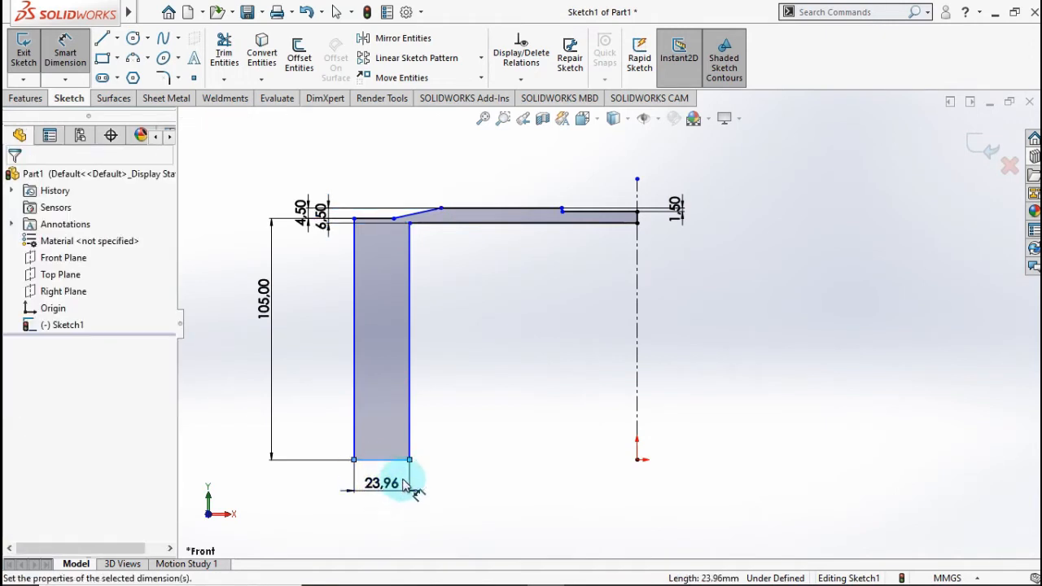
type("6.3")
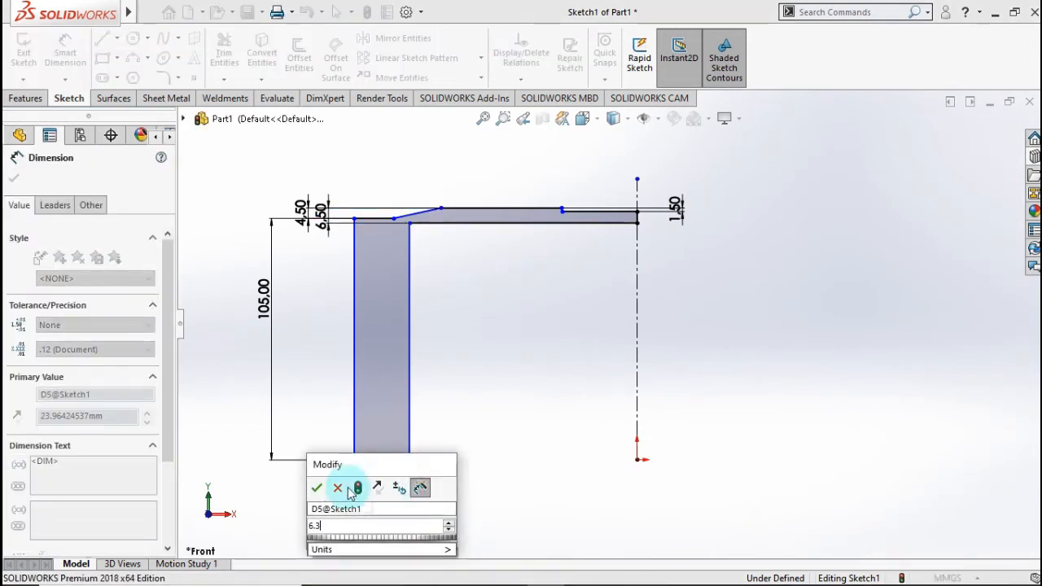
key("BackSpace")
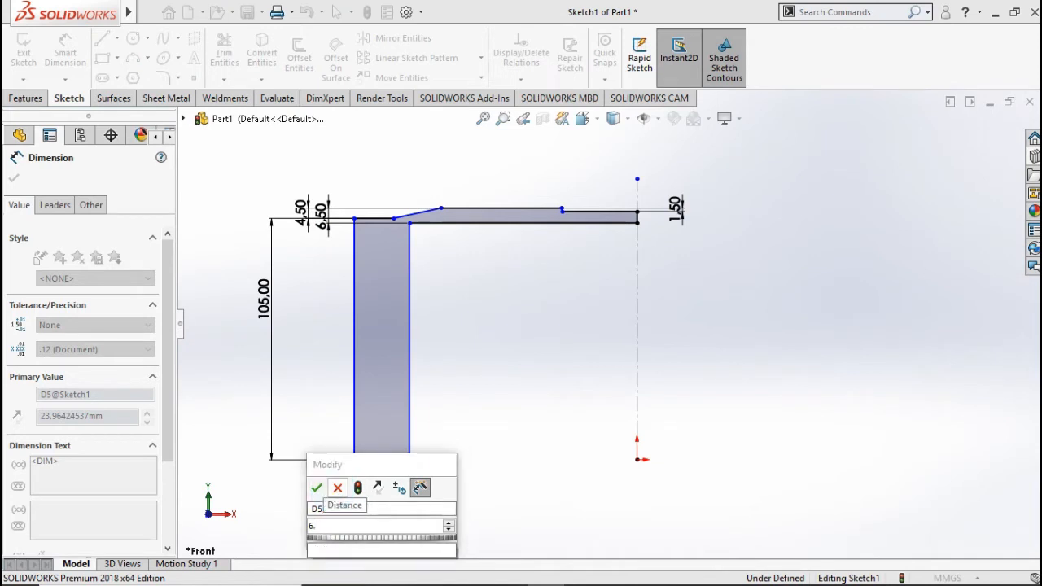
type("3")
left_click(316, 488)
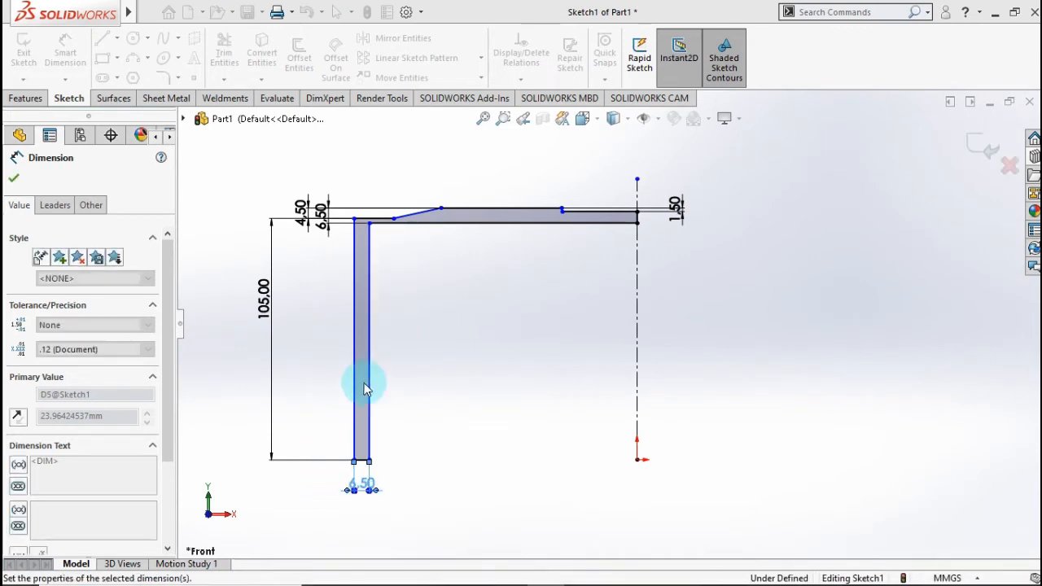
- Dimension the angle between the short outer ledge and the sloped edge as 45 degrees
scroll(430, 198, "down", 4)
scroll(430, 241, "down", 3)
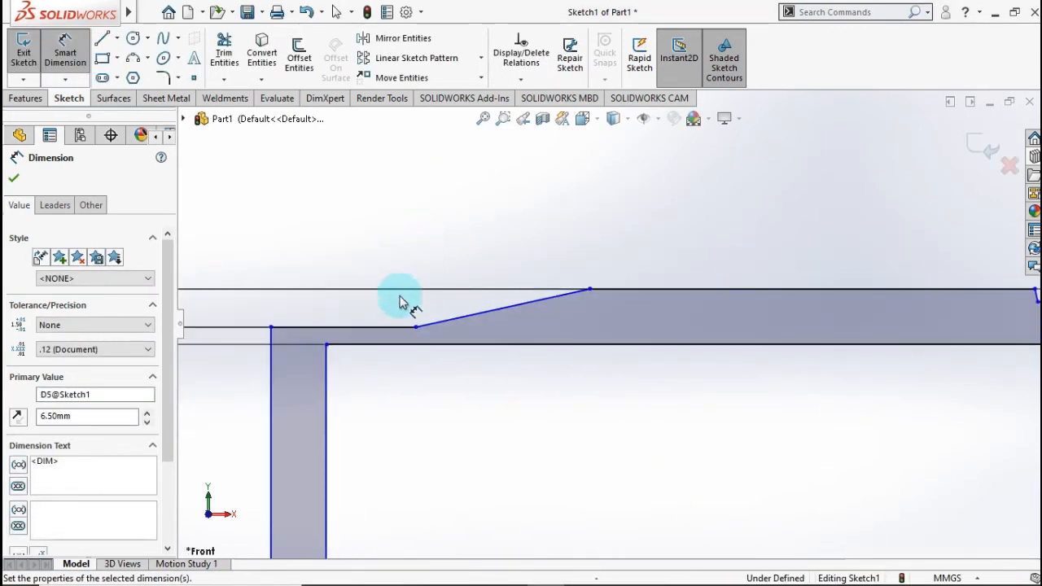
left_click(417, 326)
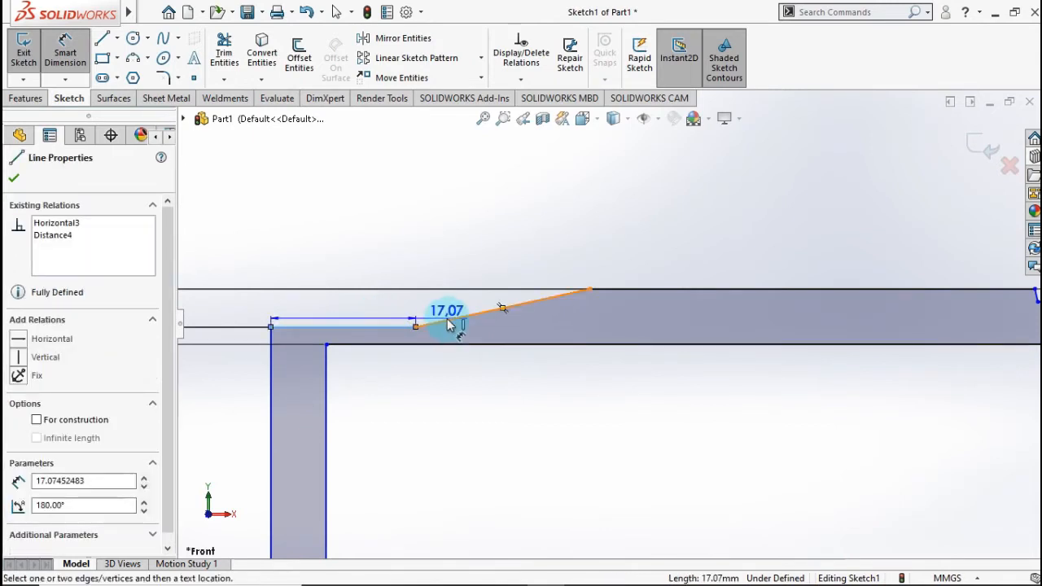
left_click(458, 320)
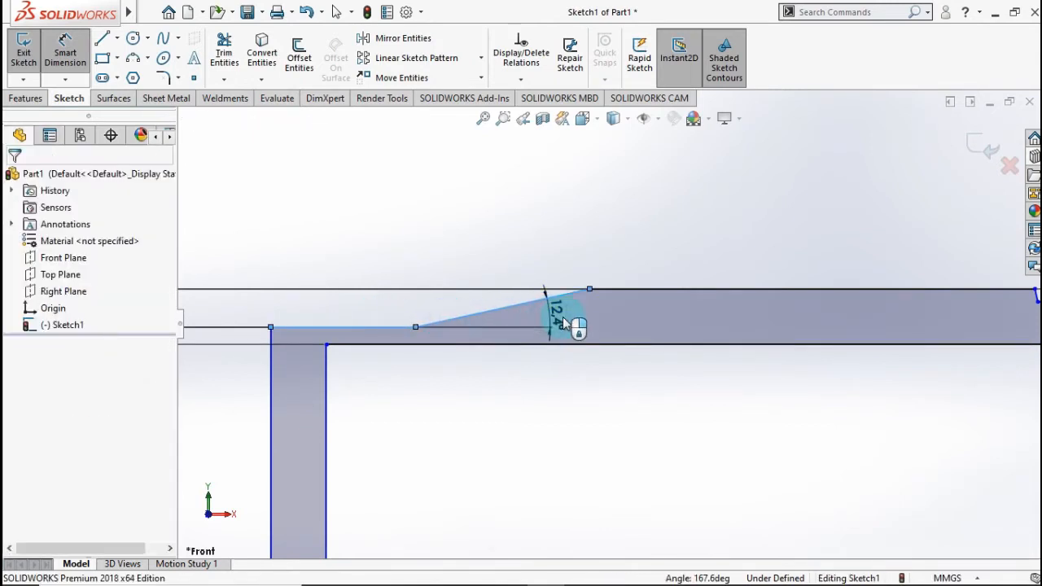
left_click(534, 332)
type("45")
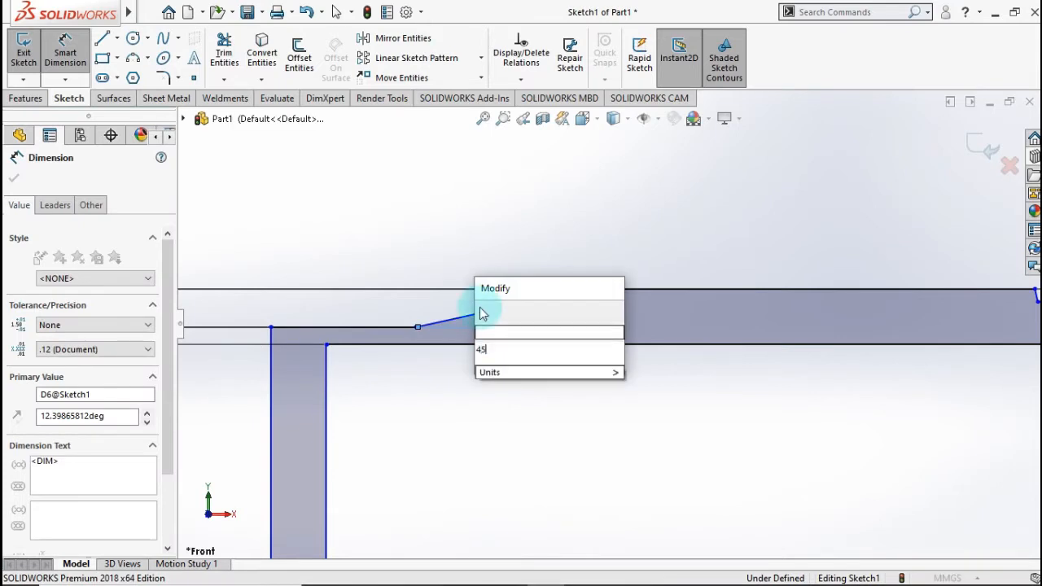
left_click(485, 311)
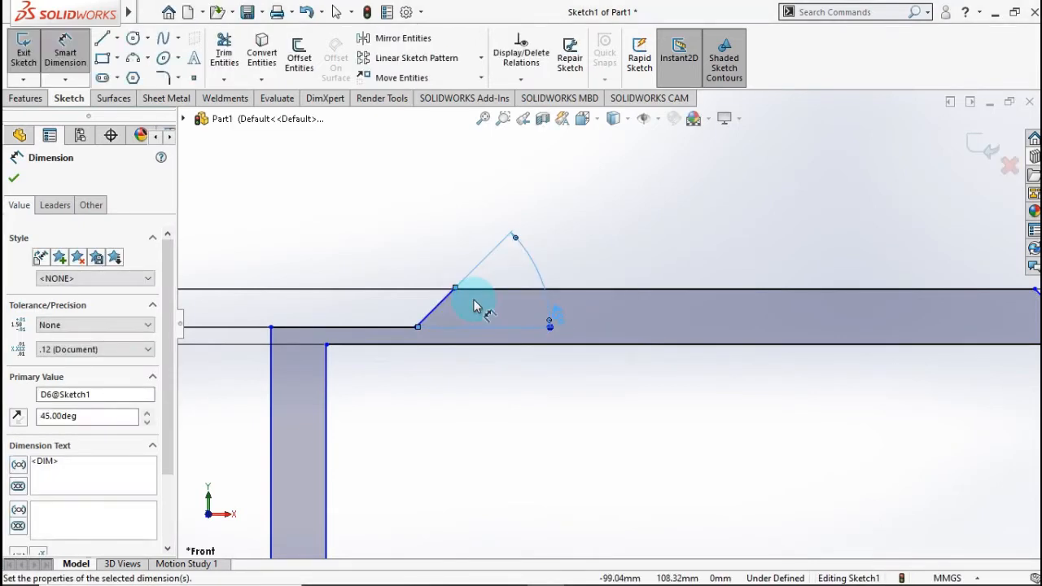
- Dimension the length of the short outer ledge as 4.5 mm
scroll(473, 302, "up", 3)
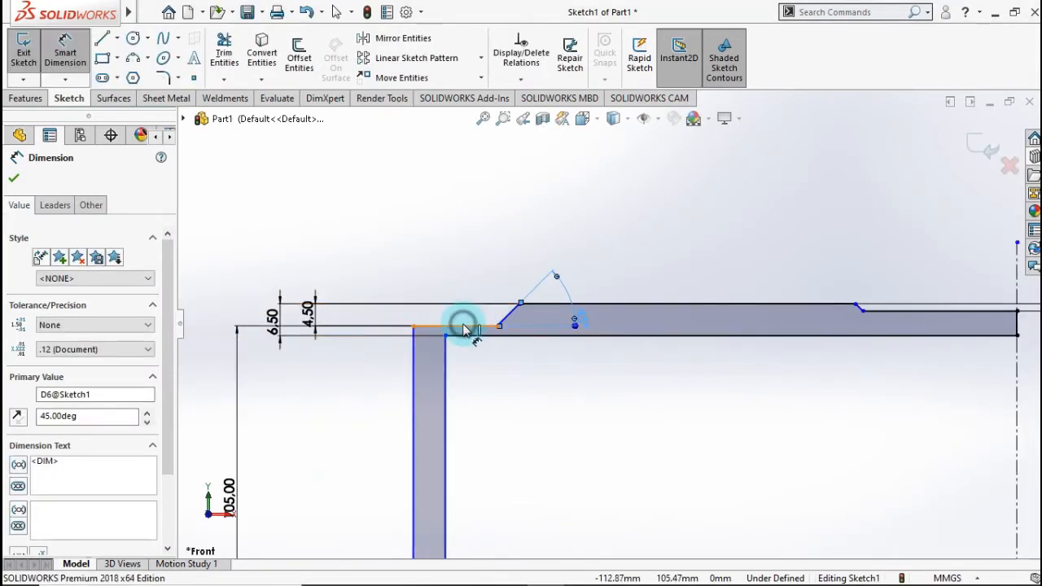
left_click(460, 297)
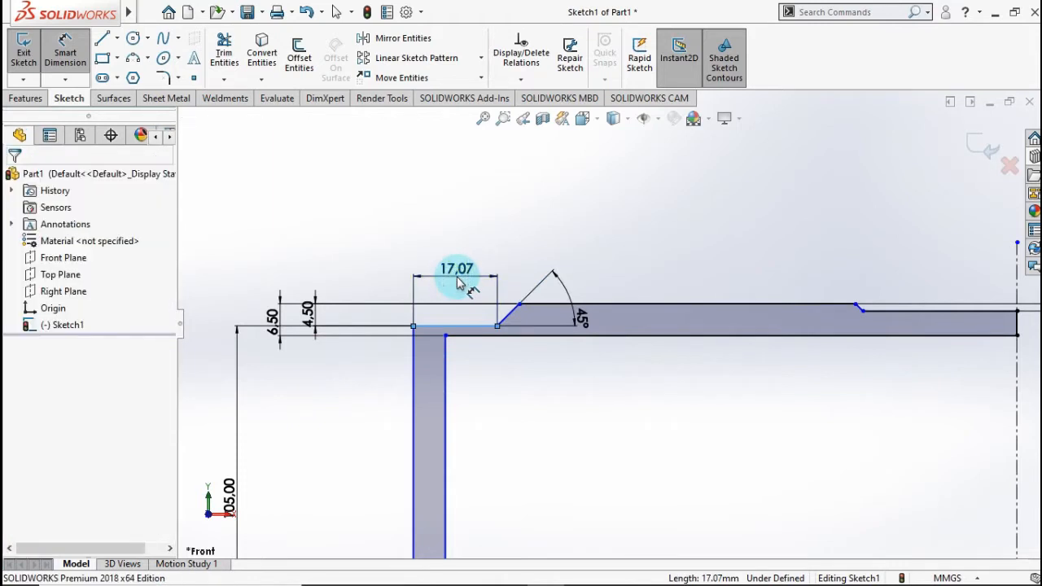
left_click(459, 284)
type("4.5")
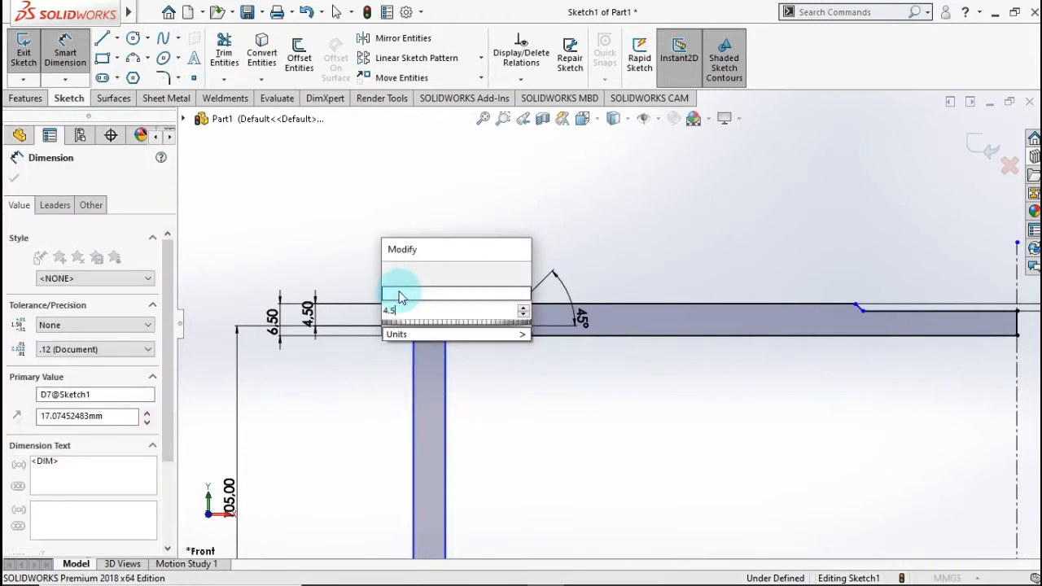
left_click(393, 274)
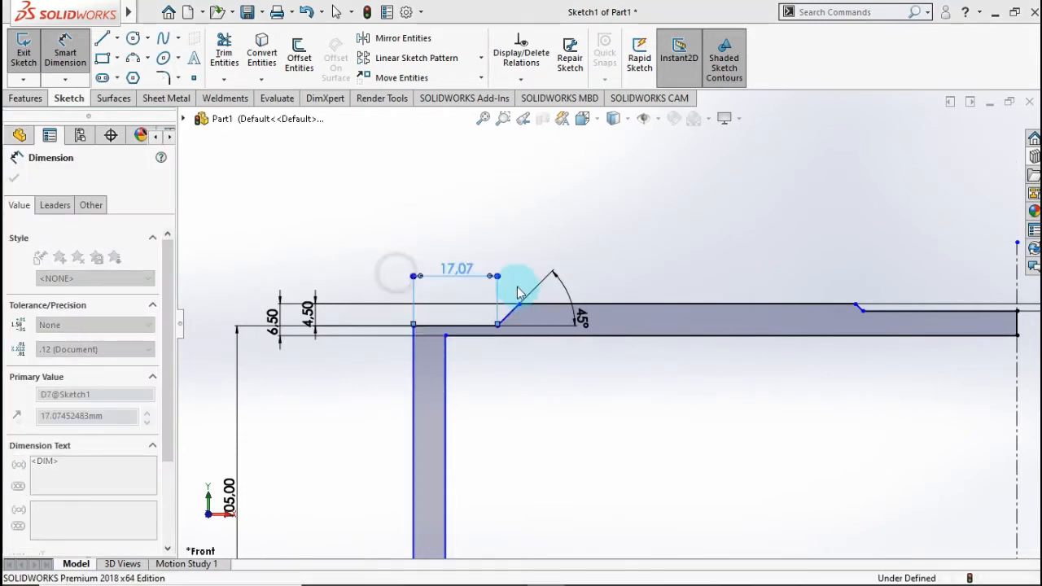
- Dimension the length of the raised flat as 35 mm
left_click(598, 300)
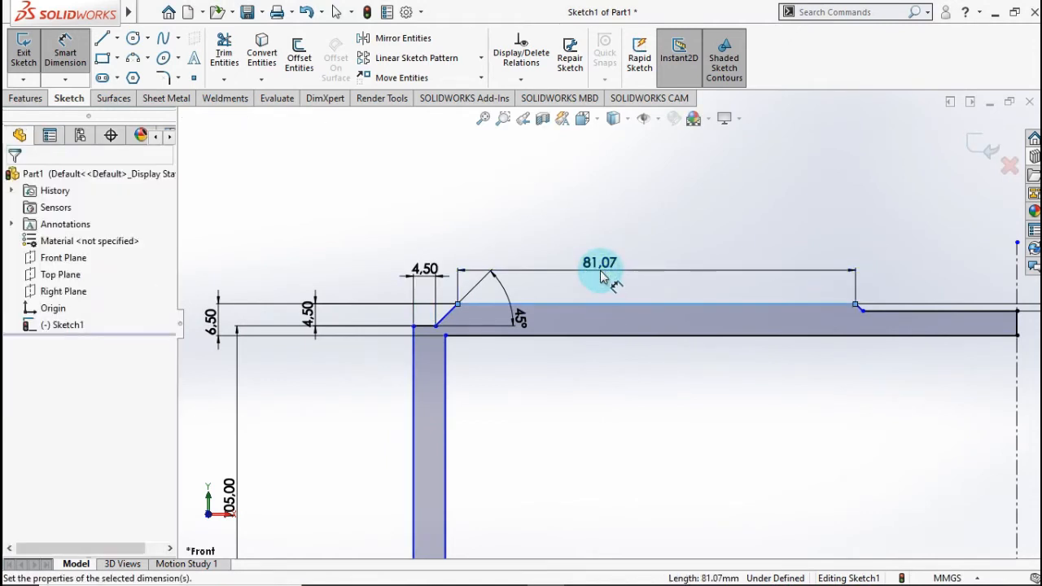
left_click(601, 277)
type("35")
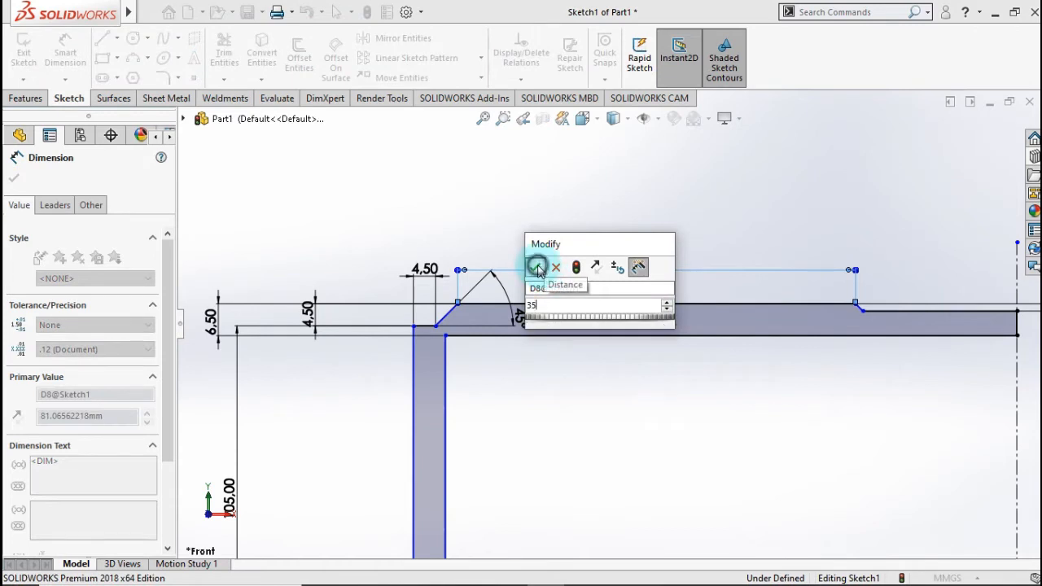
left_click(536, 267)
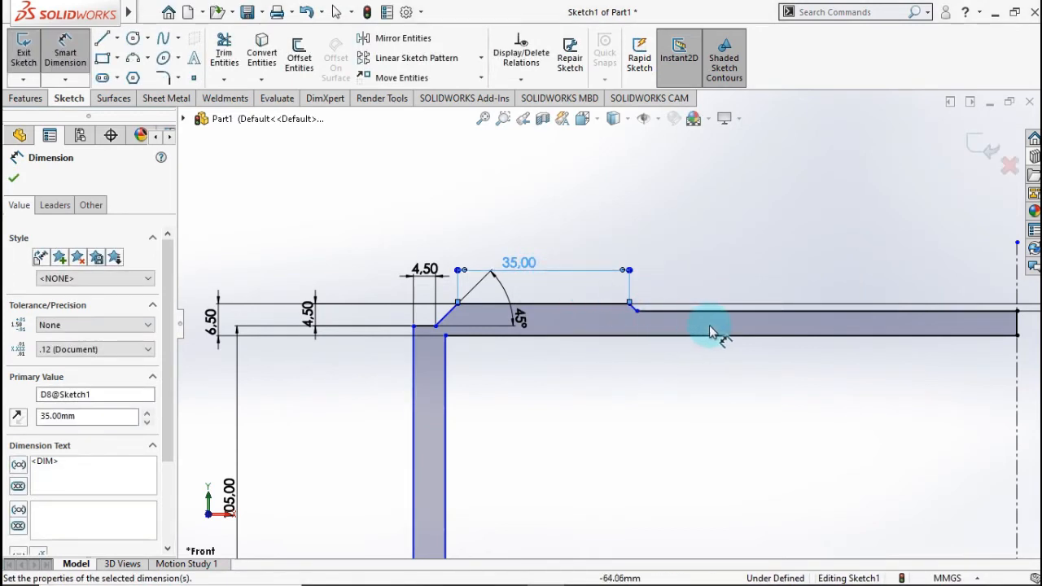
- Dimension the length of the recessed line beside the centerline as 17/2 mm
left_click(743, 285)
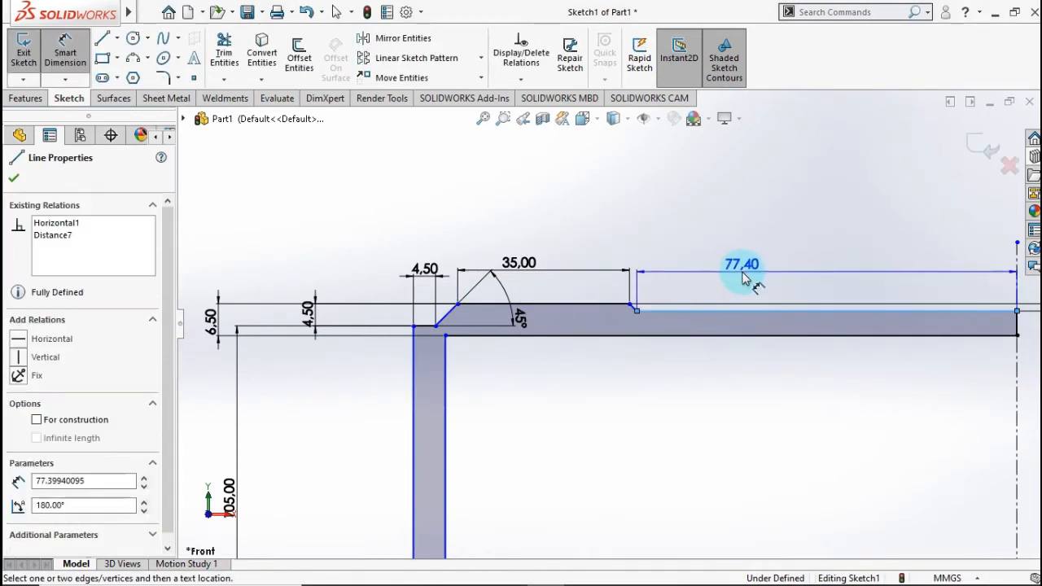
left_click(743, 277)
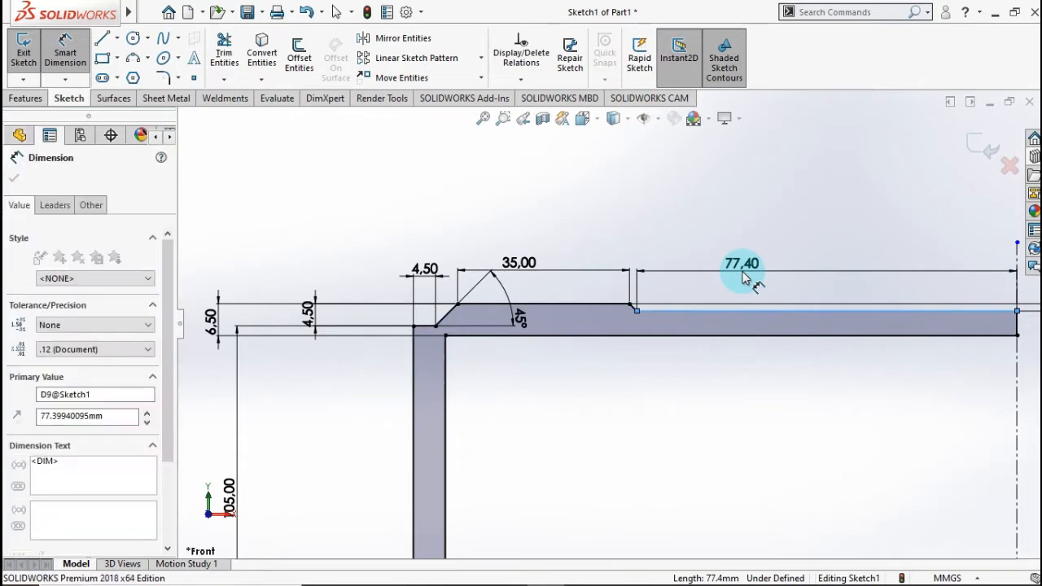
type("17/2")
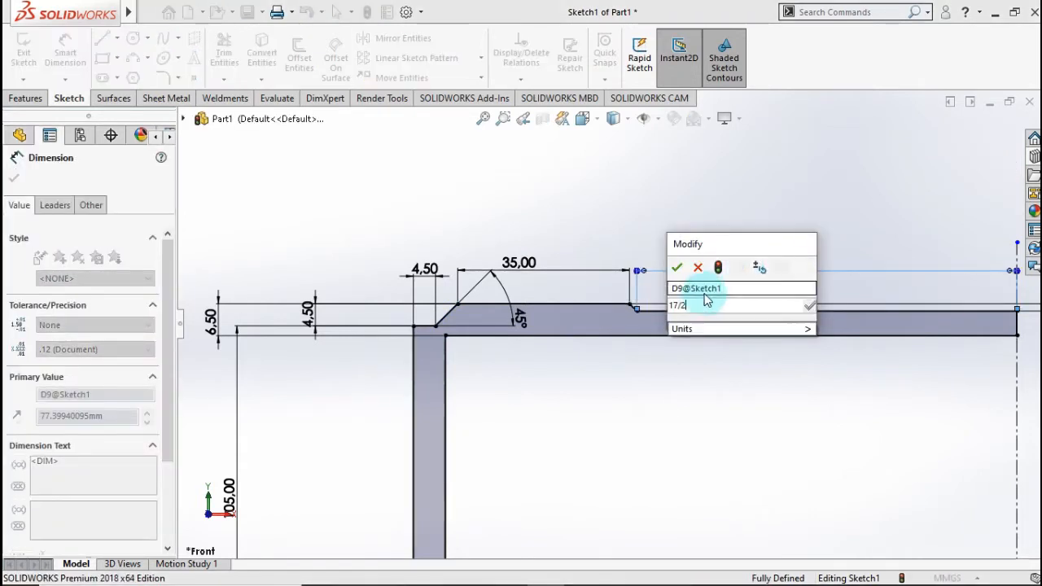
left_click(678, 270)
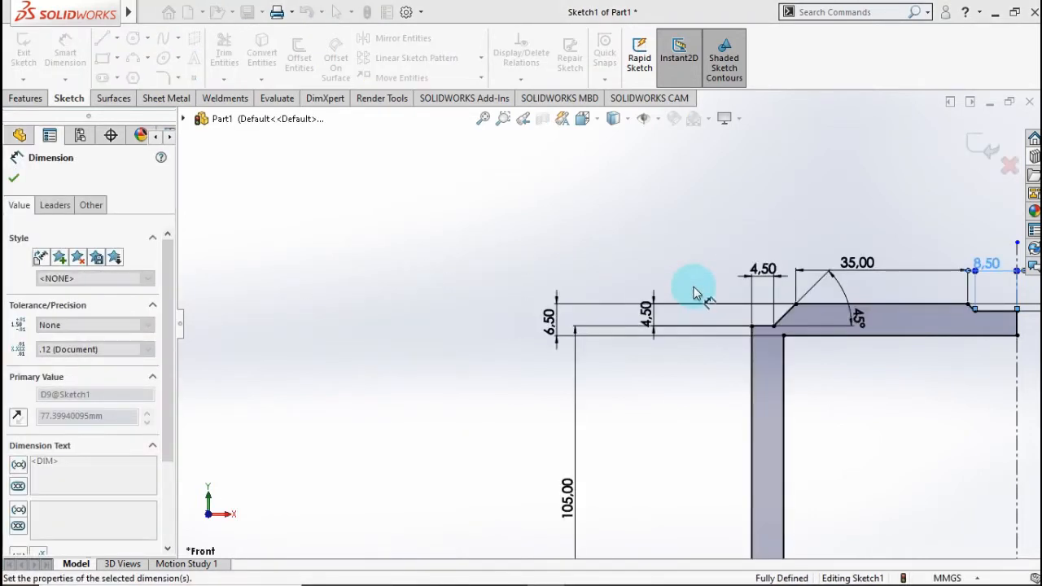
- Add a driven dimension for the horizontal distance between the leg's outer vertical edge and the centerline
scroll(841, 358, "up", 3)
scroll(834, 385, "up", 1)
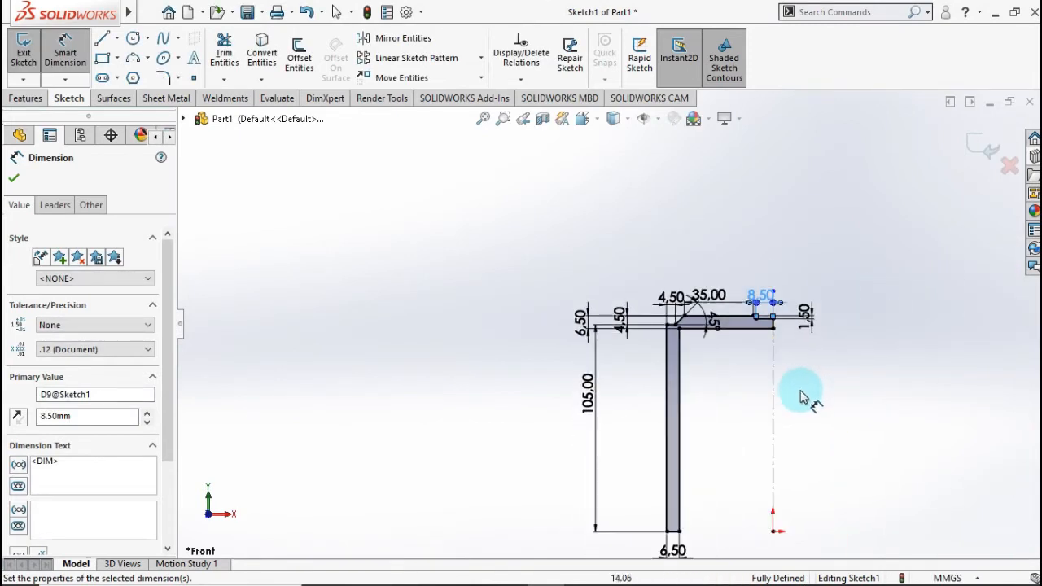
scroll(732, 413, "up", 1)
scroll(644, 447, "up", 2)
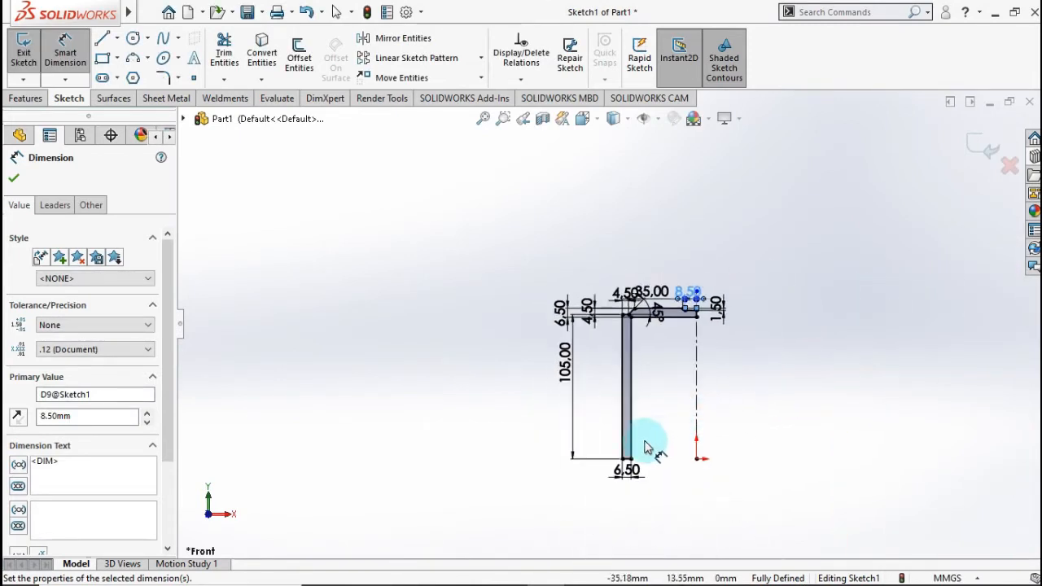
left_click(691, 417)
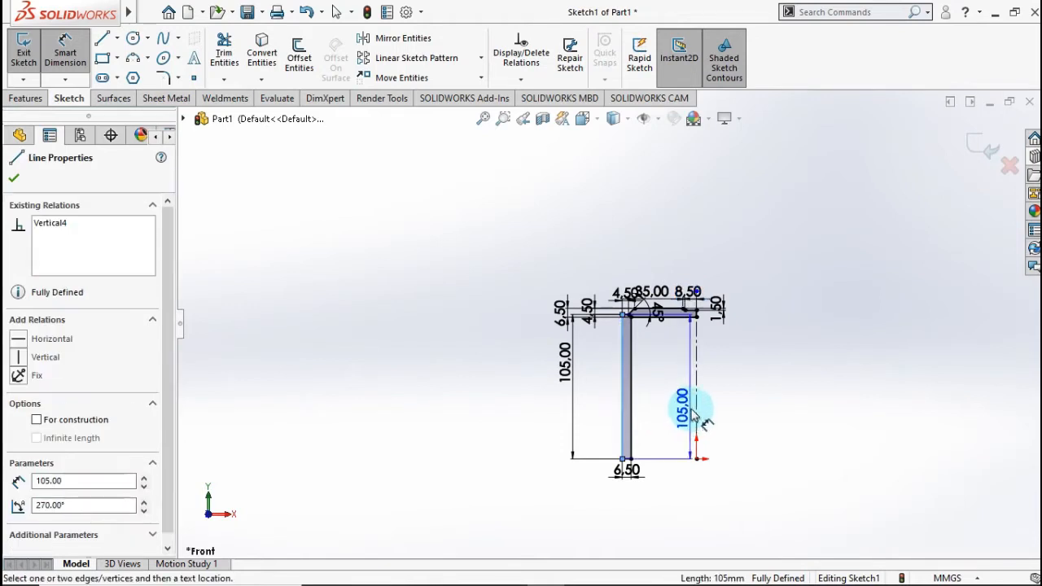
left_click(697, 409)
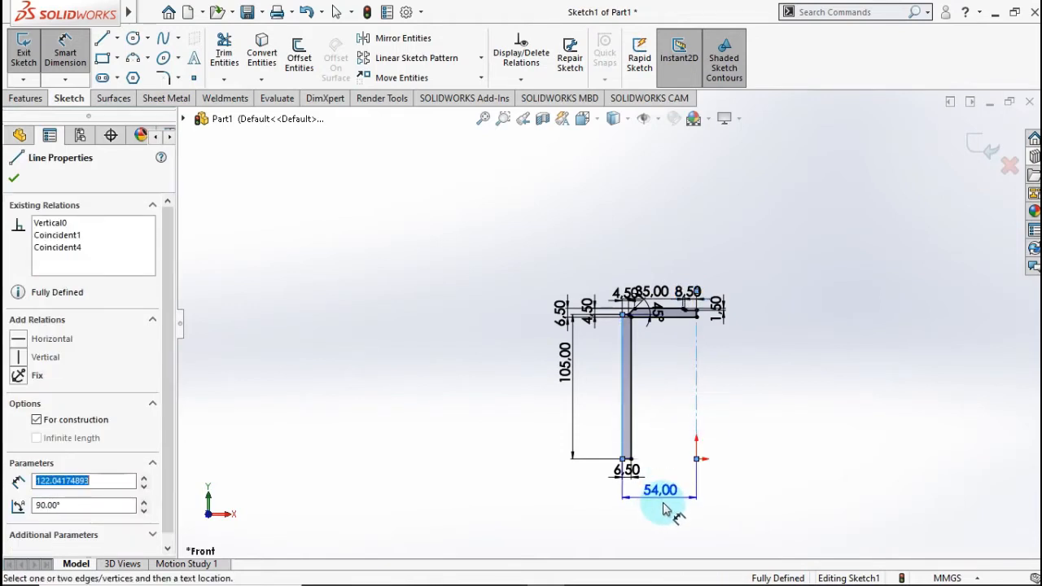
left_click(663, 507)
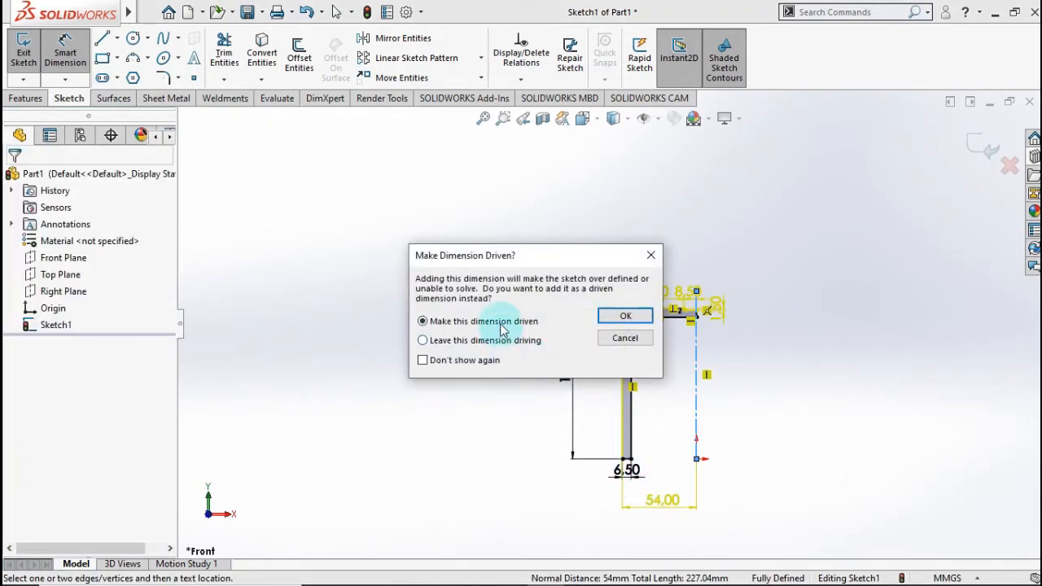
left_click(612, 318)
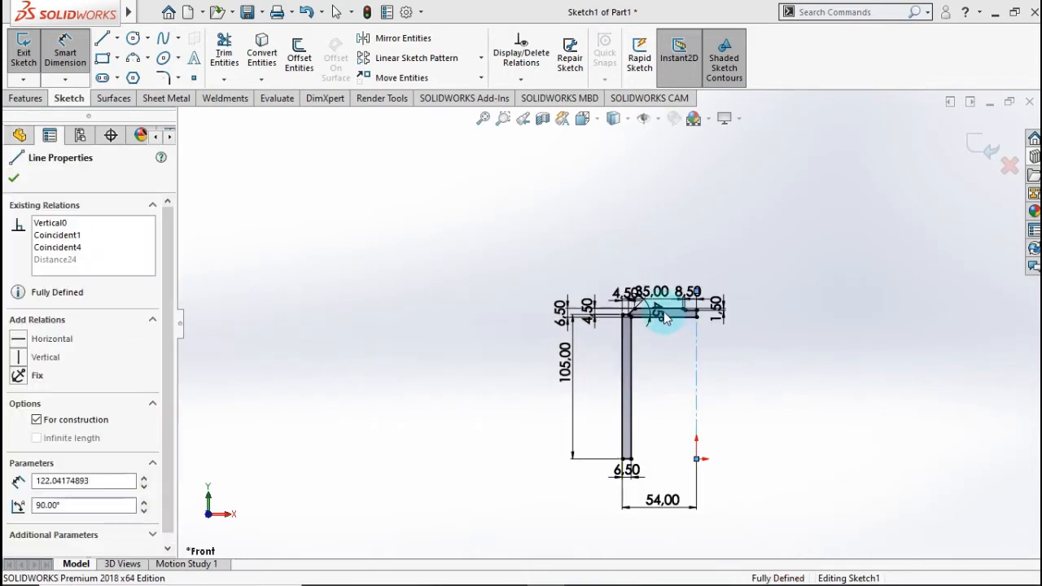
- Start a sketch fillet with a radius of 0.5 mm for the corners of the upper profile
scroll(665, 306, "down", 5)
scroll(625, 310, "down", 5)
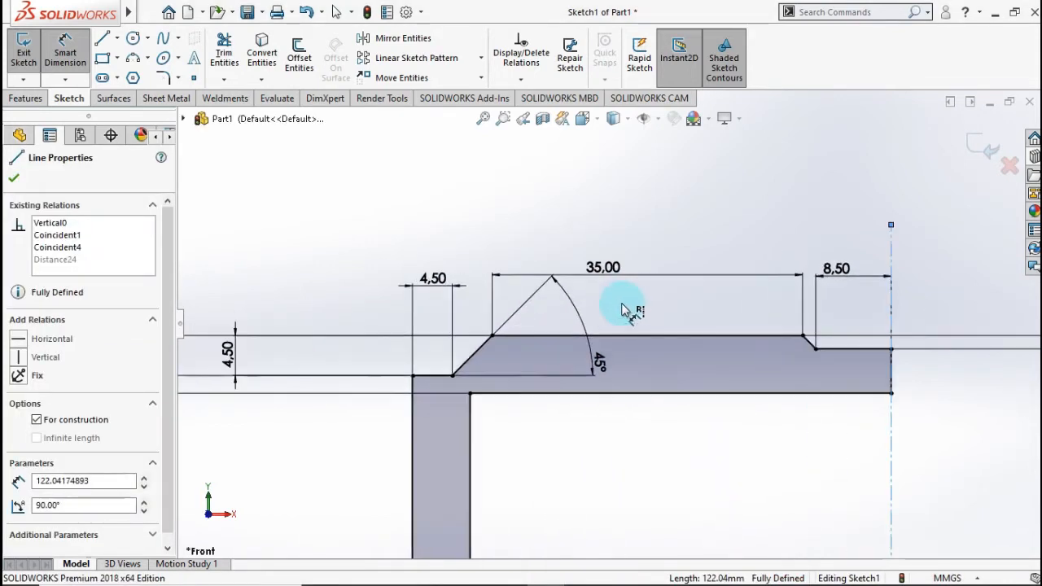
left_click(165, 77)
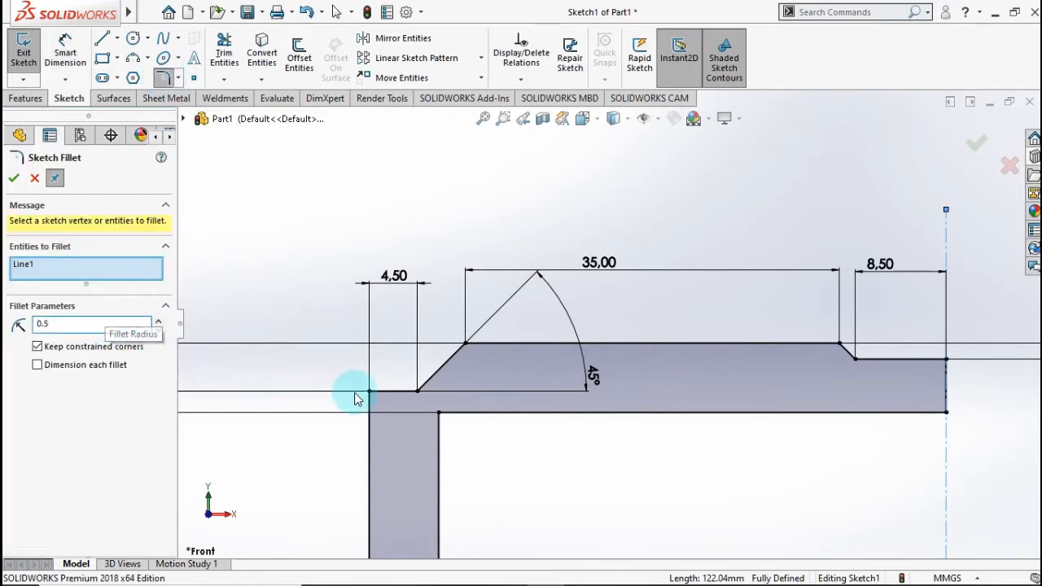
left_click(417, 389)
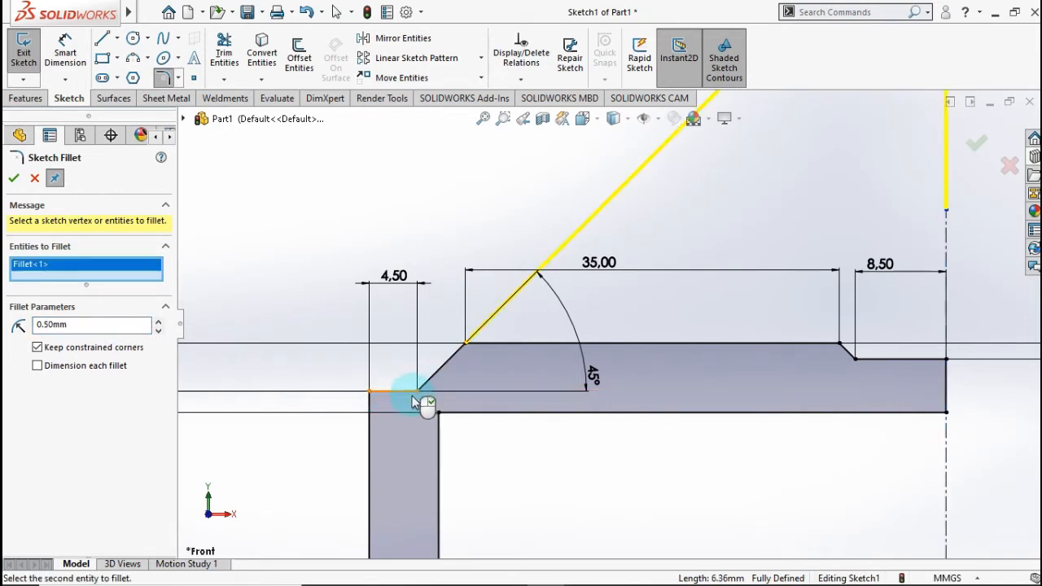
left_click(416, 393)
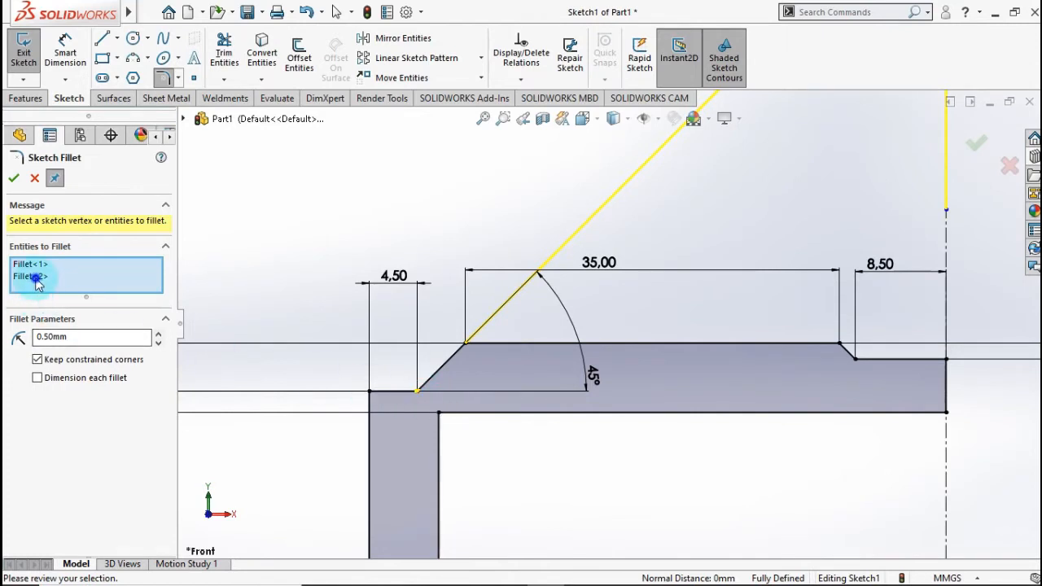
right_click(81, 275)
left_click(114, 286)
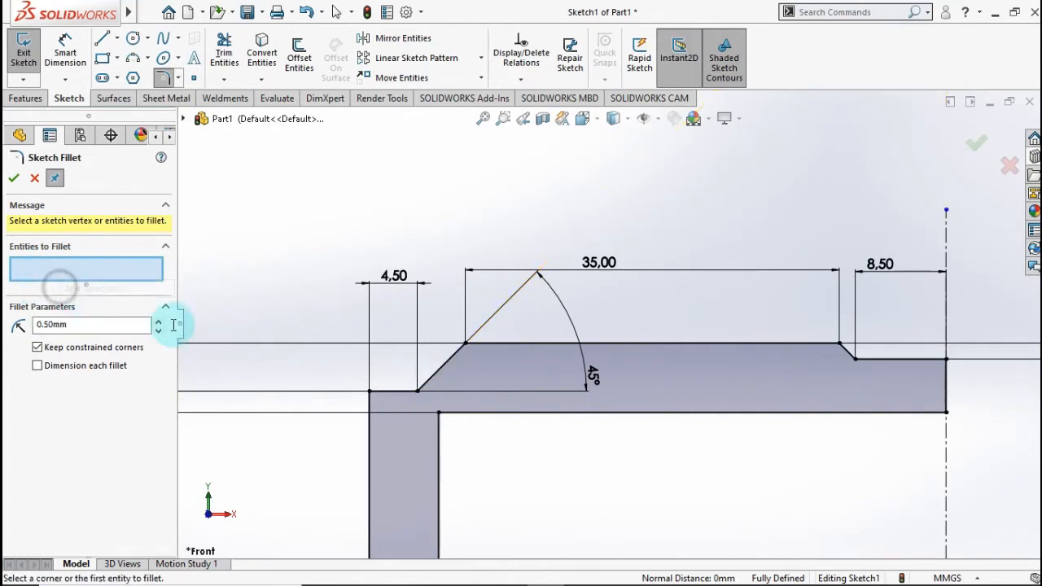
- Apply the 0.5 mm sketch fillet to the lower and upper corners of the 45° sloped line
left_click(418, 393)
left_click(462, 355)
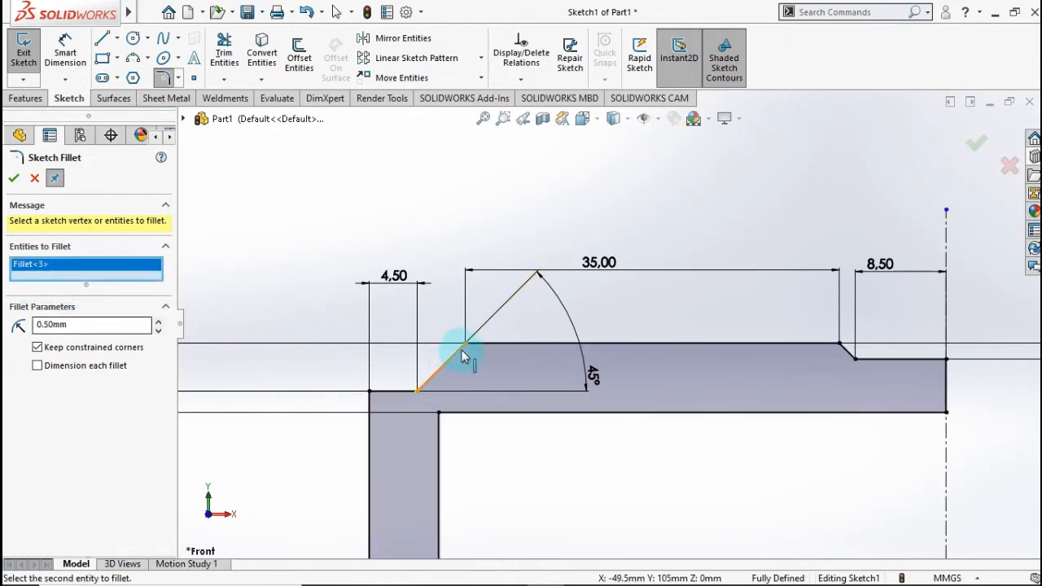
left_click(466, 346)
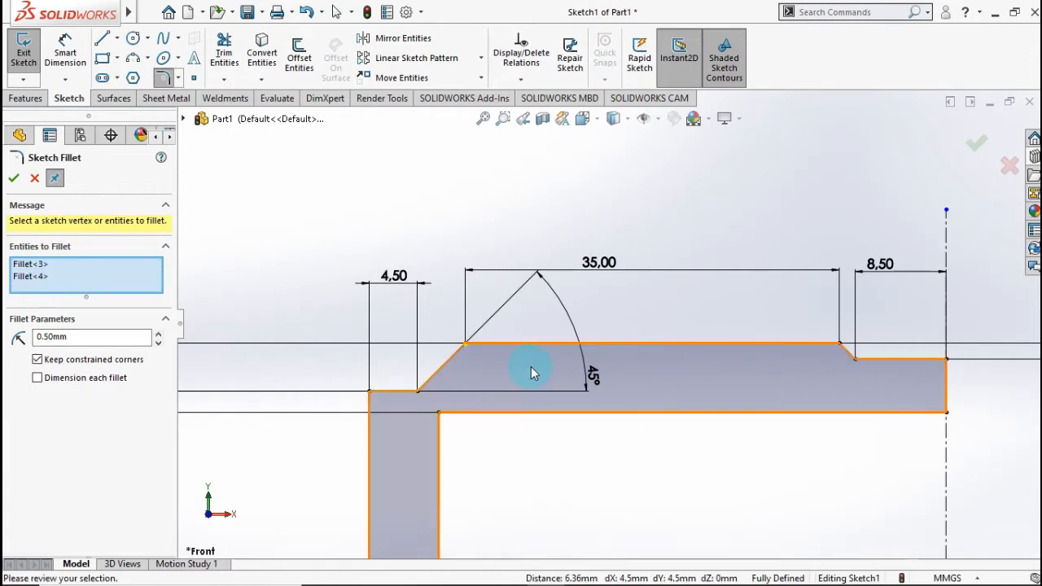
left_click(14, 179)
- Fillet both corners of the short slope leading to the recess beside the centerline with a 0.8 mm radius
left_click(87, 326)
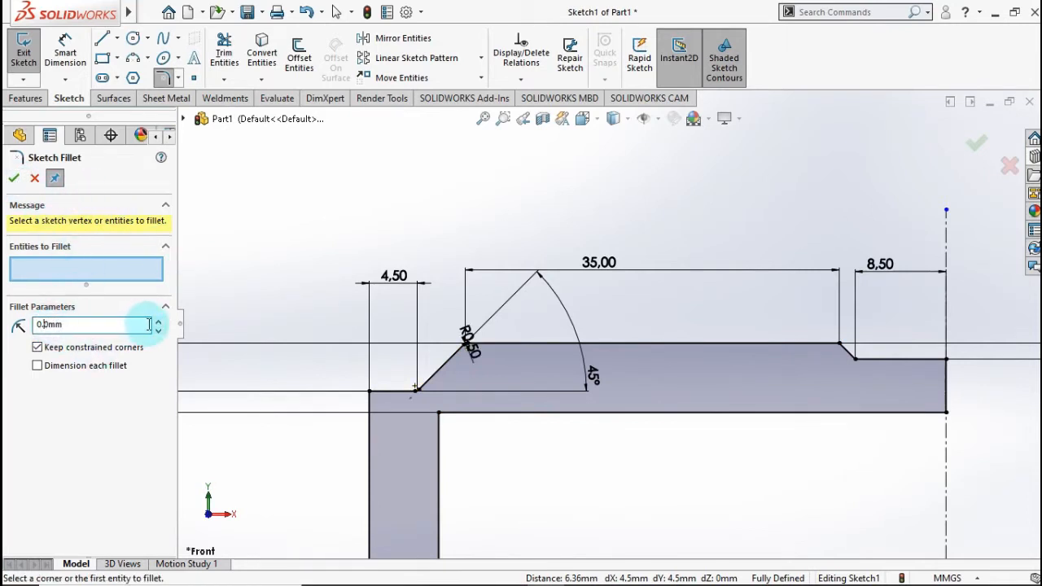
left_click(857, 359)
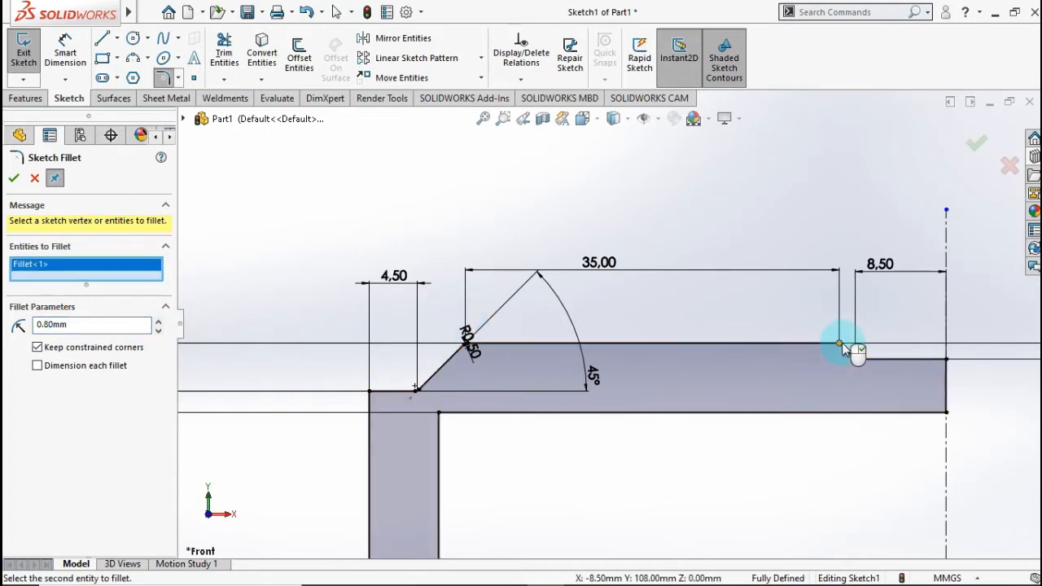
left_click(839, 343)
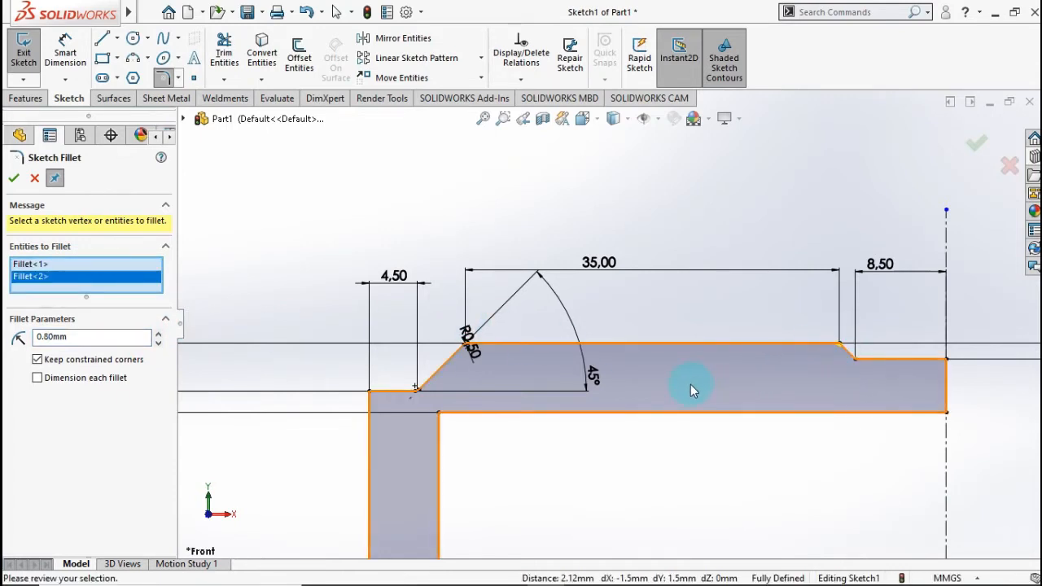
scroll(690, 386, "up", 1)
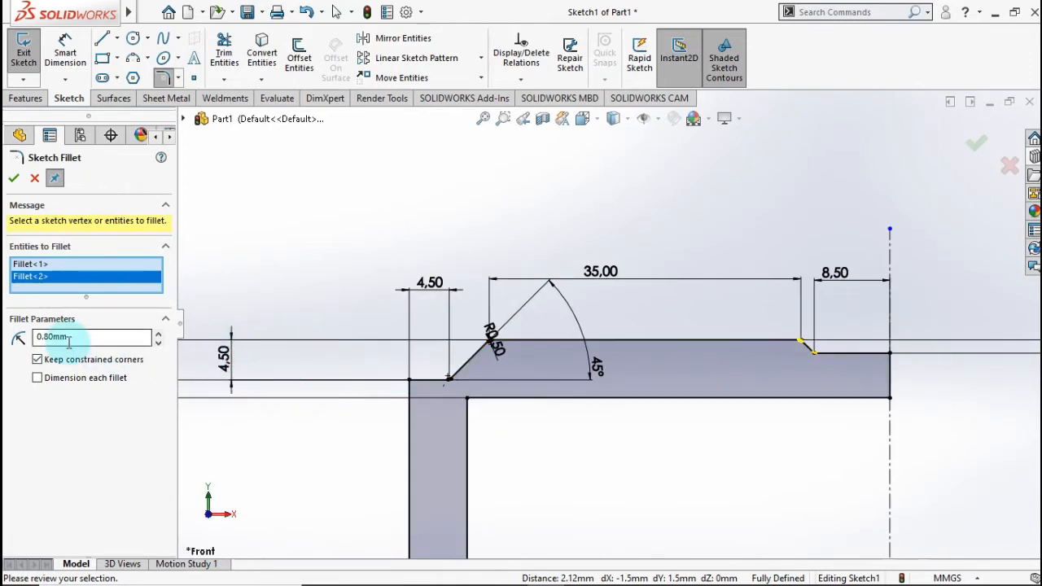
left_click(13, 179)
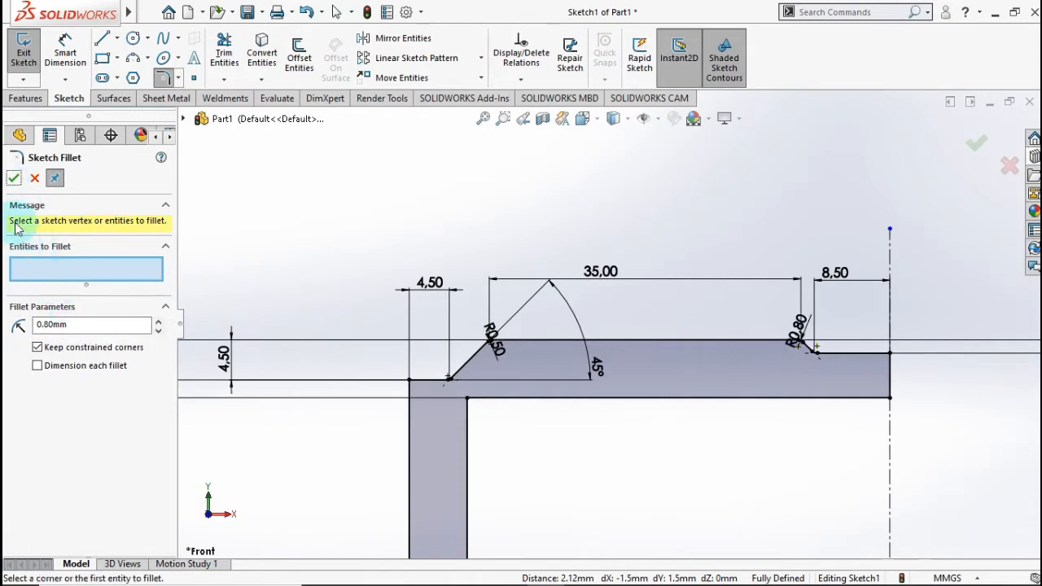
left_click(14, 181)
- Revolve the closed half-profile 360° about the vertical centerline into a solid body
scroll(606, 389, "up", 5)
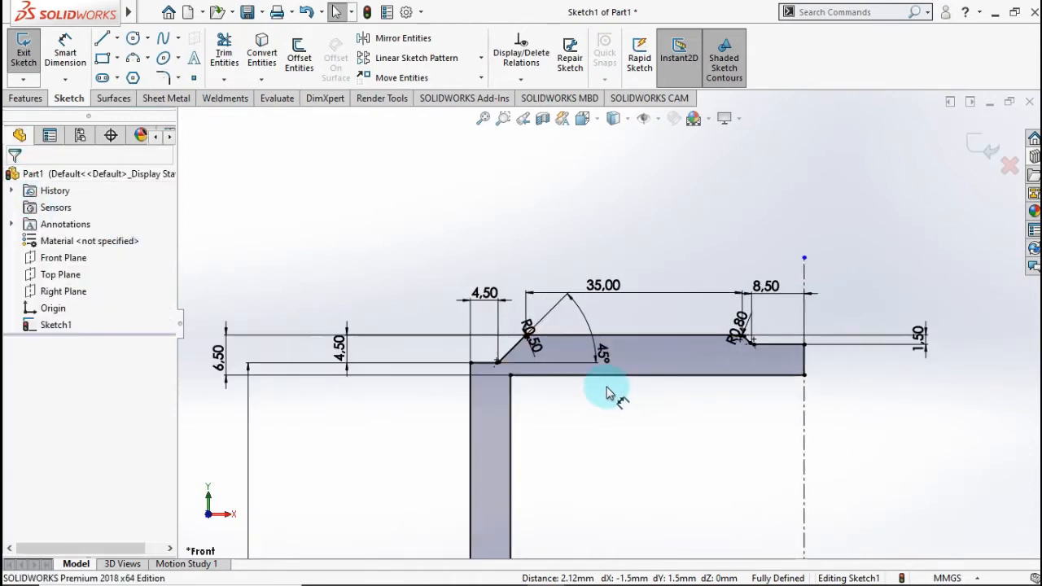
scroll(615, 404, "up", 1)
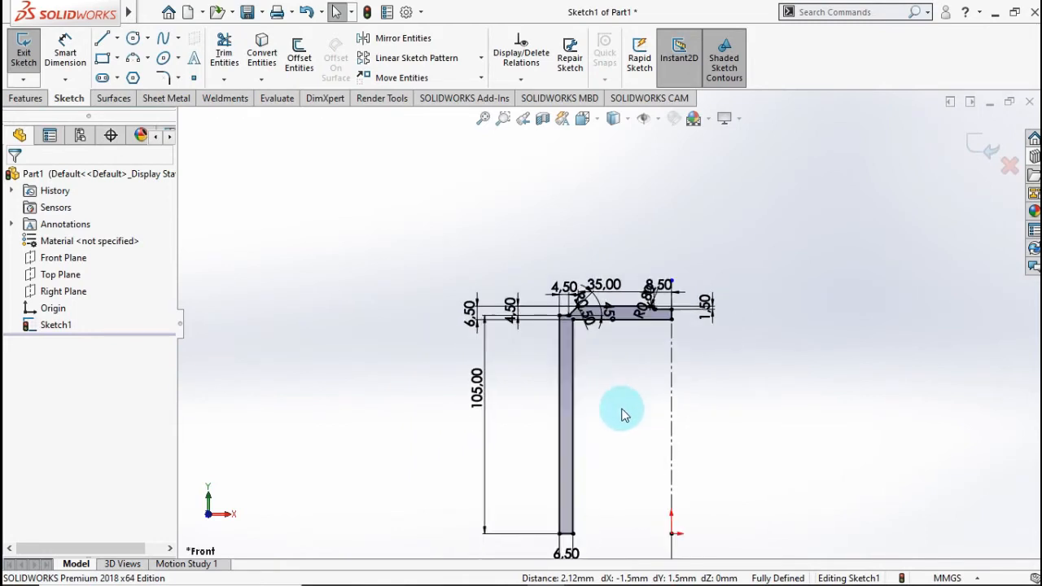
left_click(27, 99)
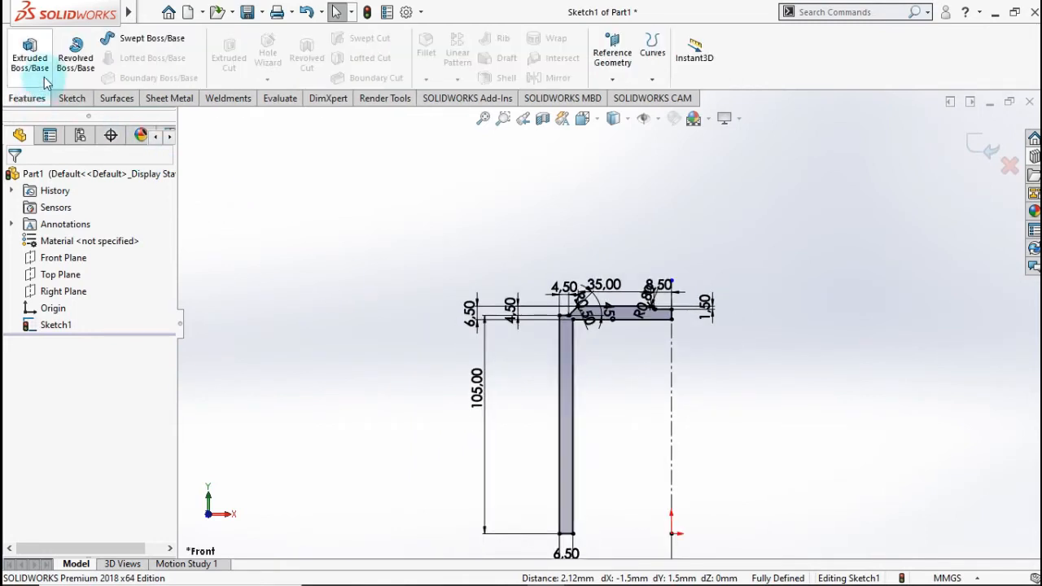
left_click(84, 59)
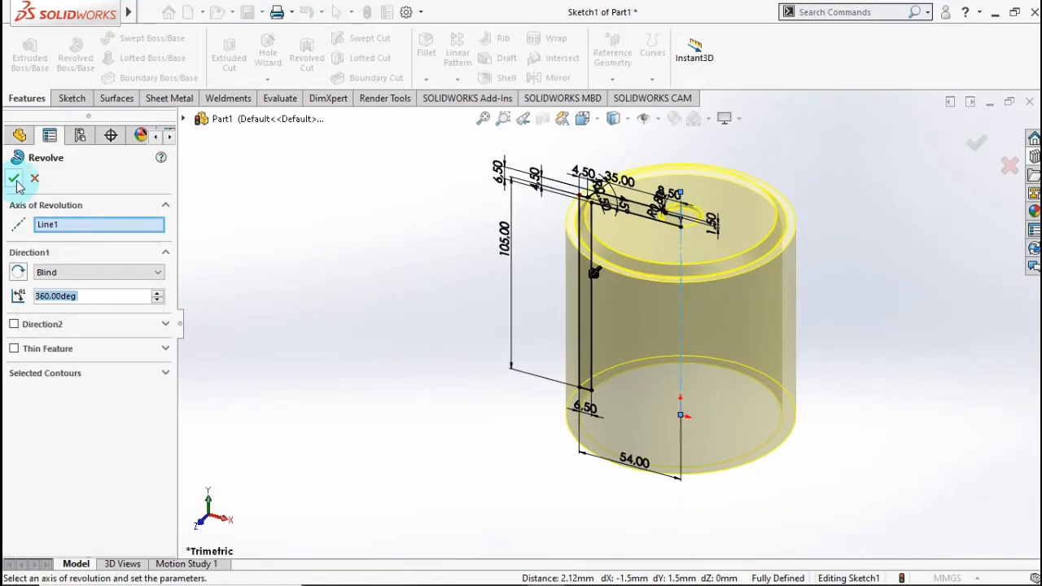
left_click(14, 177)
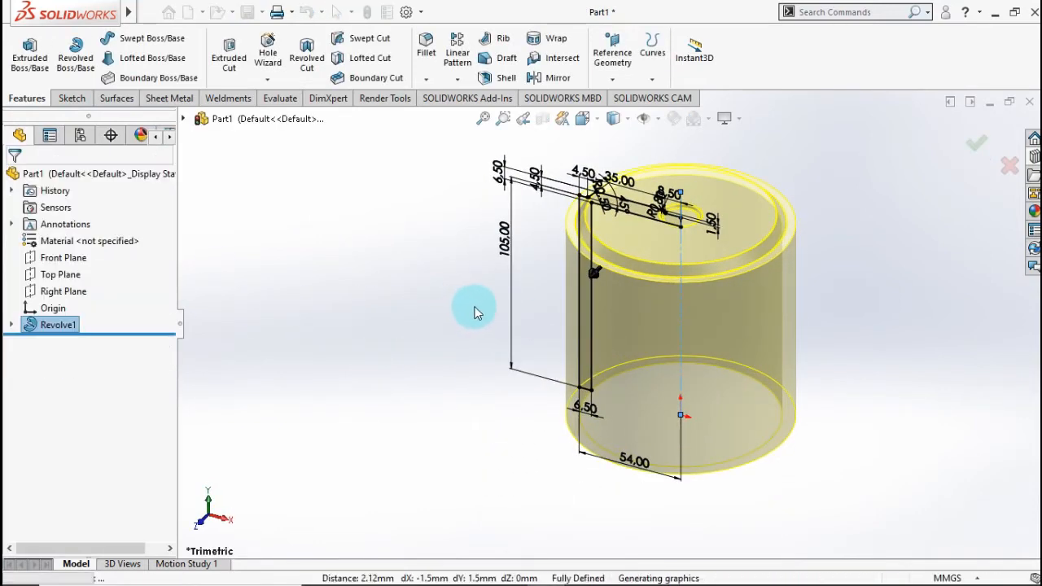
- Start a new sketch on the Front Plane and show the part in section view, seen from the front
middle_click_drag(590, 320, 807, 319)
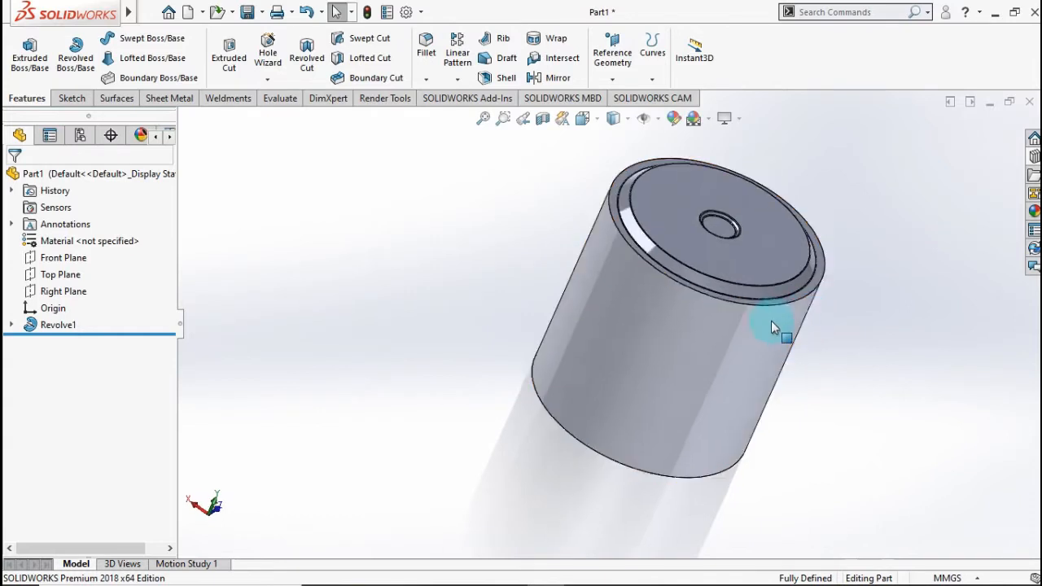
key("ctrl+7")
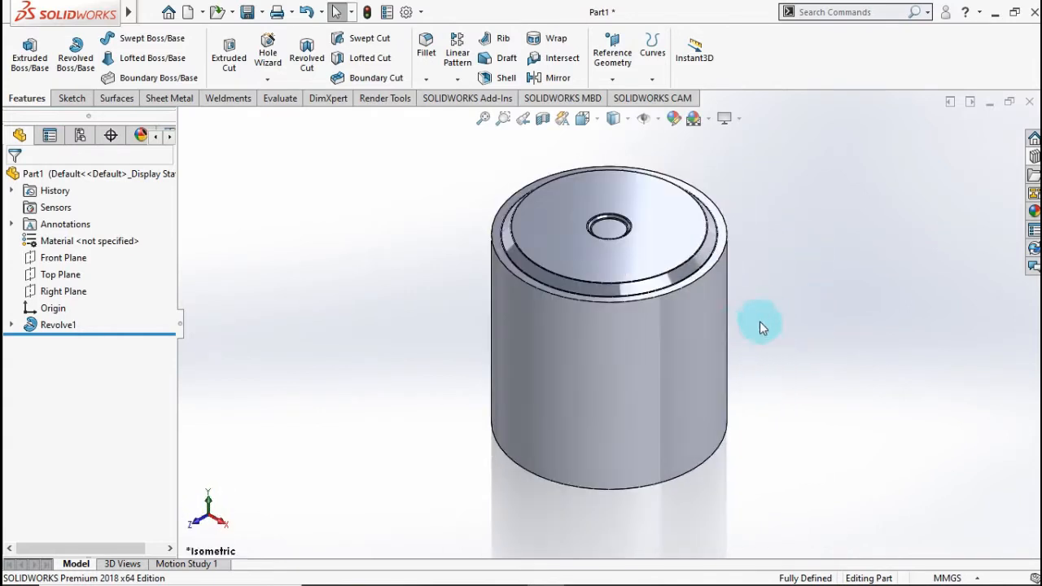
left_click(67, 260)
left_click(79, 237)
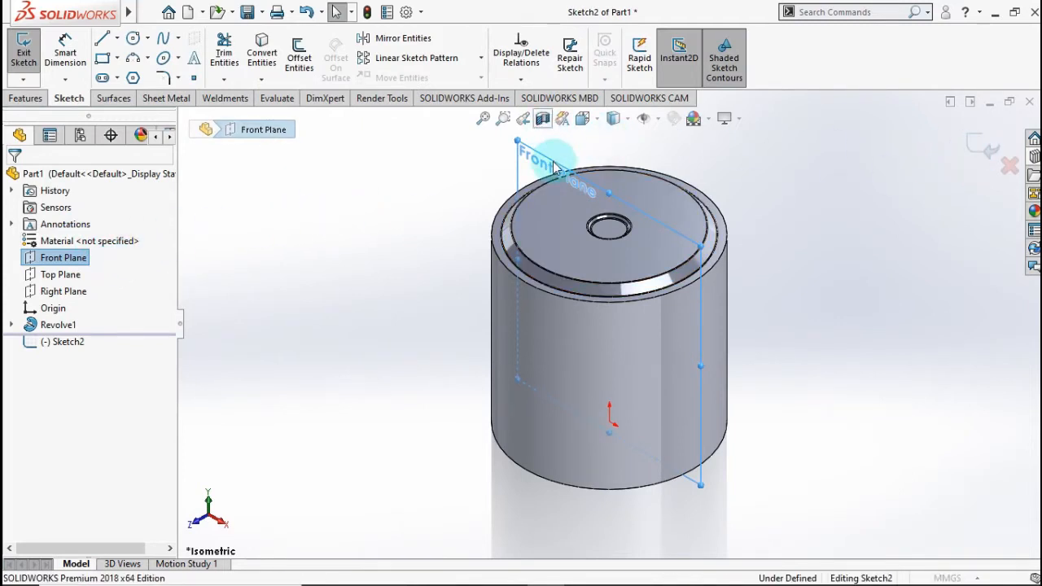
left_click(15, 182)
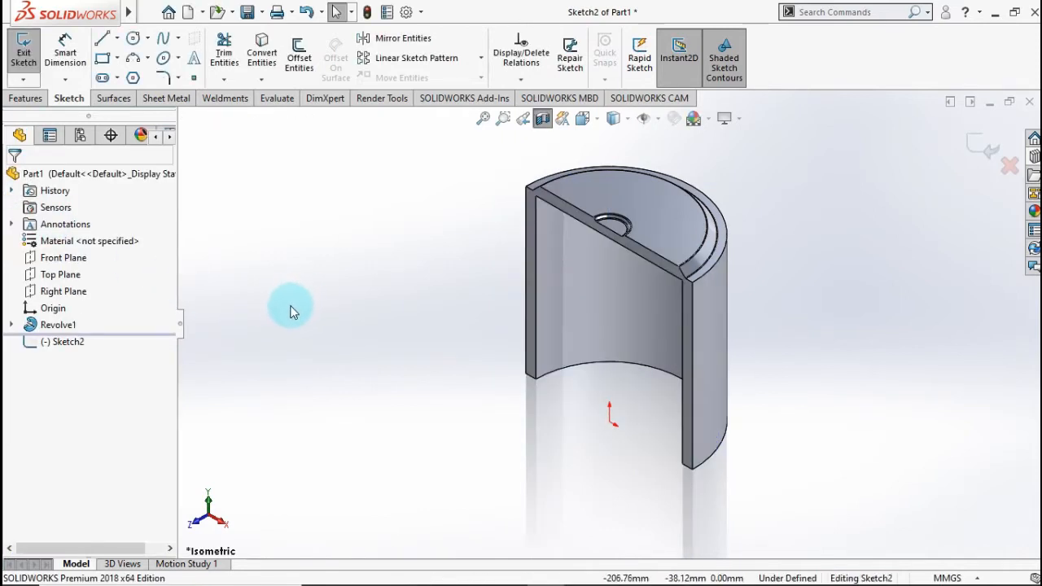
key("ctrl+1")
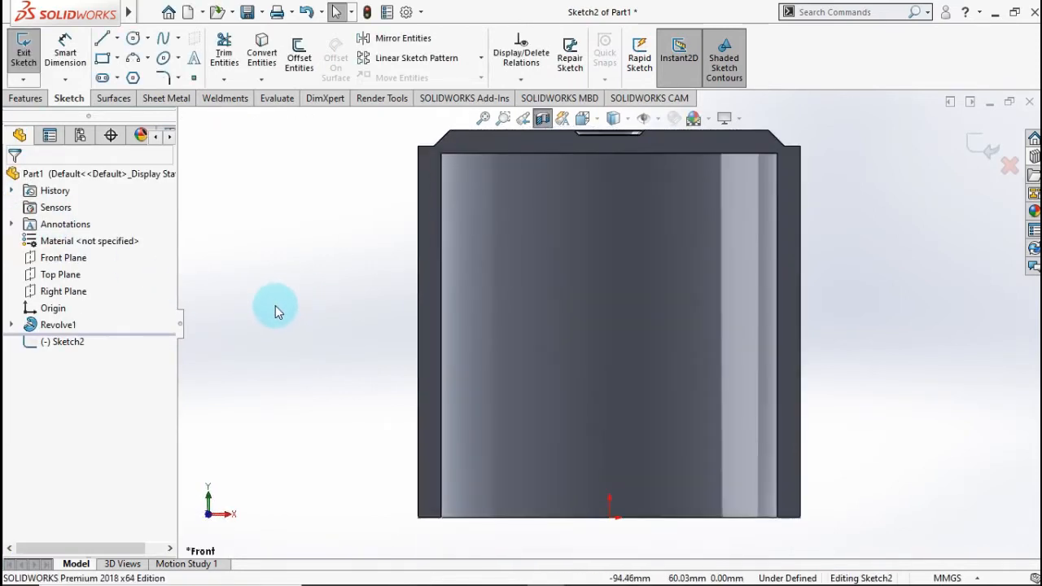
- Draw a vertical centerline from the origin up to the inner top edge of the hollow body
left_click(117, 39)
left_click(134, 75)
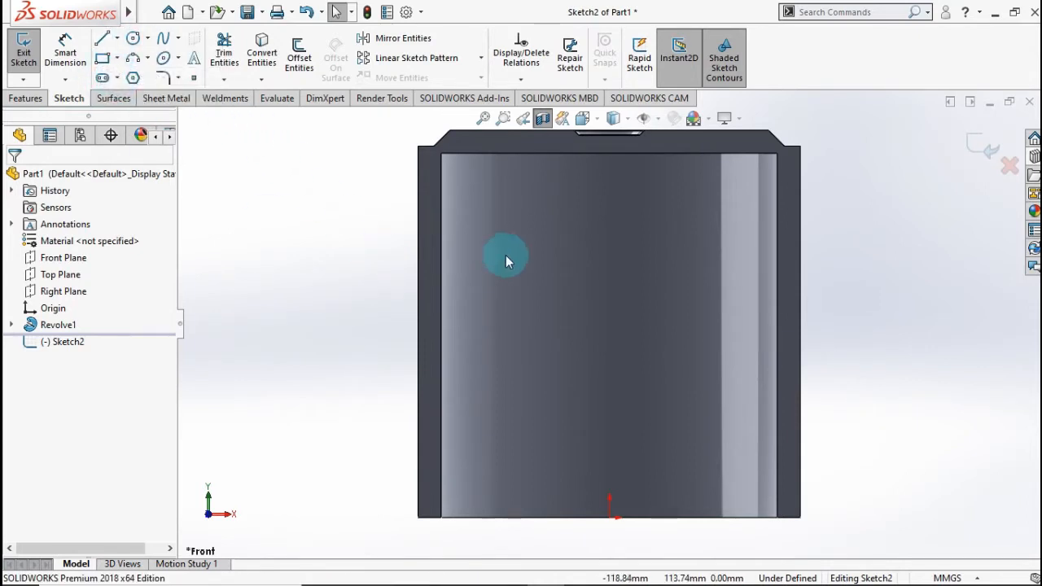
left_click(610, 517)
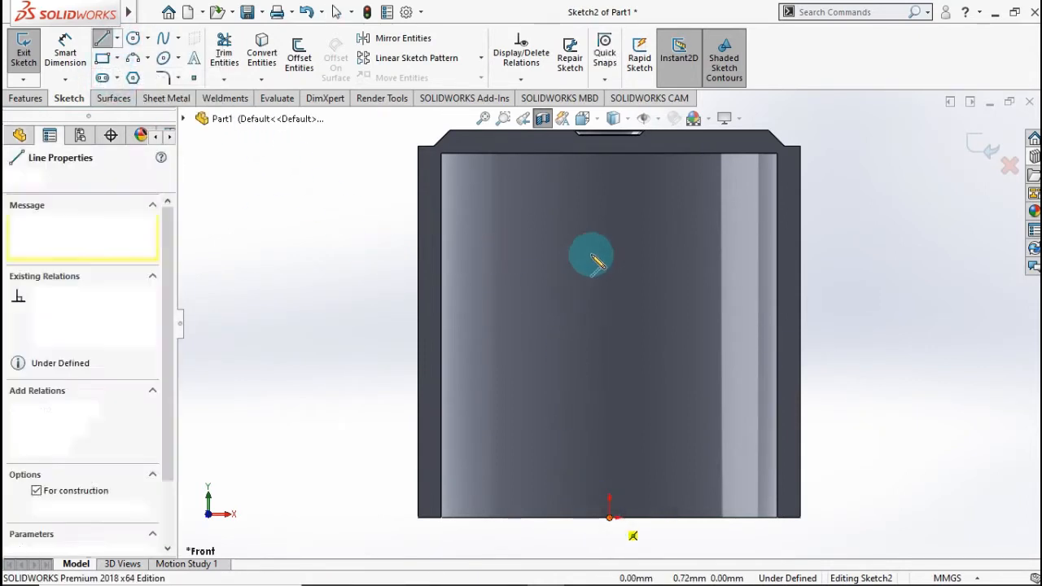
double_click(608, 155)
- Sketch a corner rectangle about 12 by 3.7 mm across the outer wall edge, just below the crown
scroll(514, 190, "down", 4)
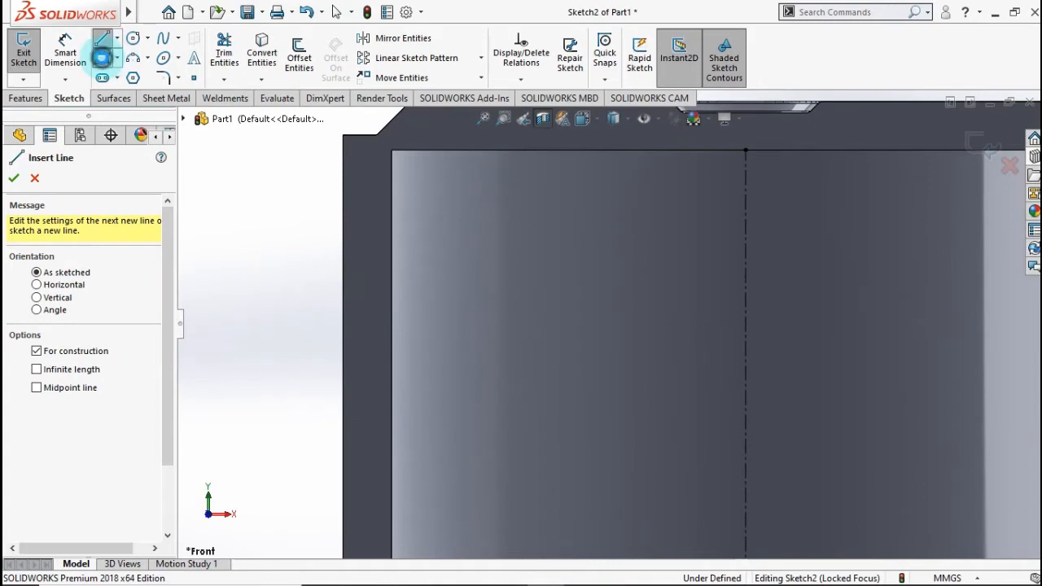
left_click(101, 57)
left_click(366, 210)
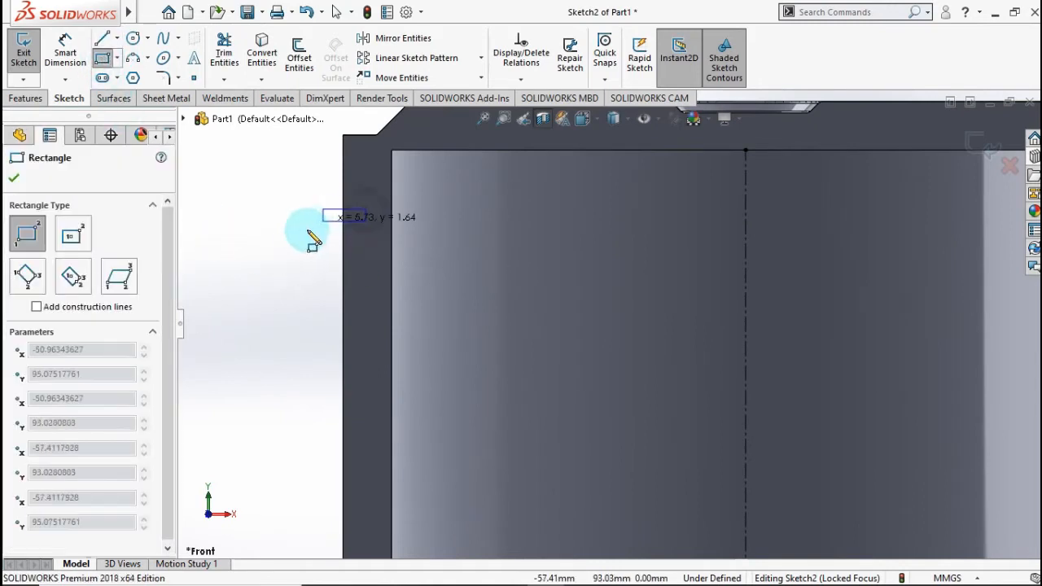
left_click(276, 236)
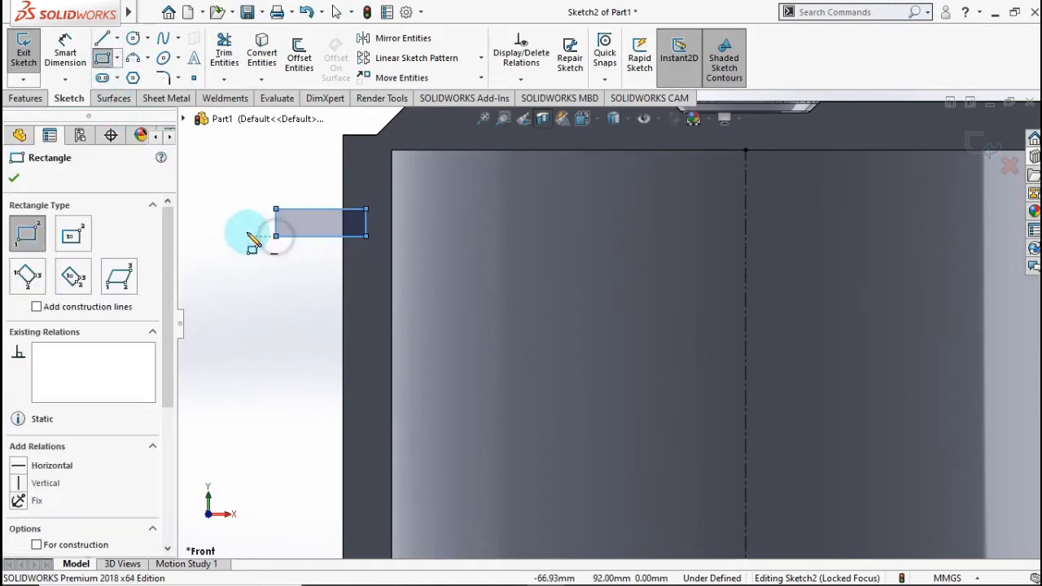
- Dimension the distance from the rectangle's inner vertical edge to the centerline as 48.94 mm
left_click(66, 49)
left_click(365, 223)
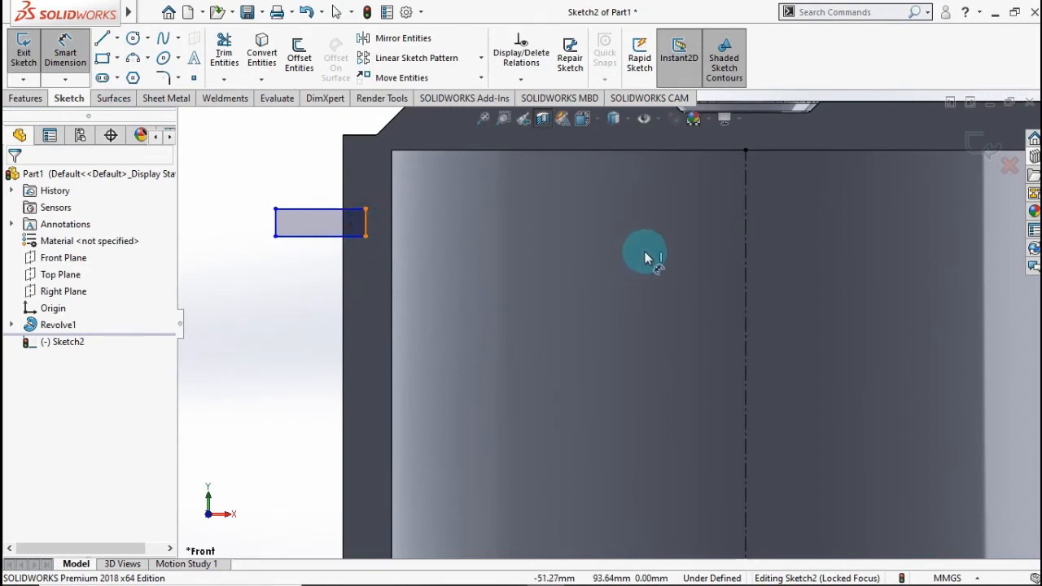
left_click(745, 221)
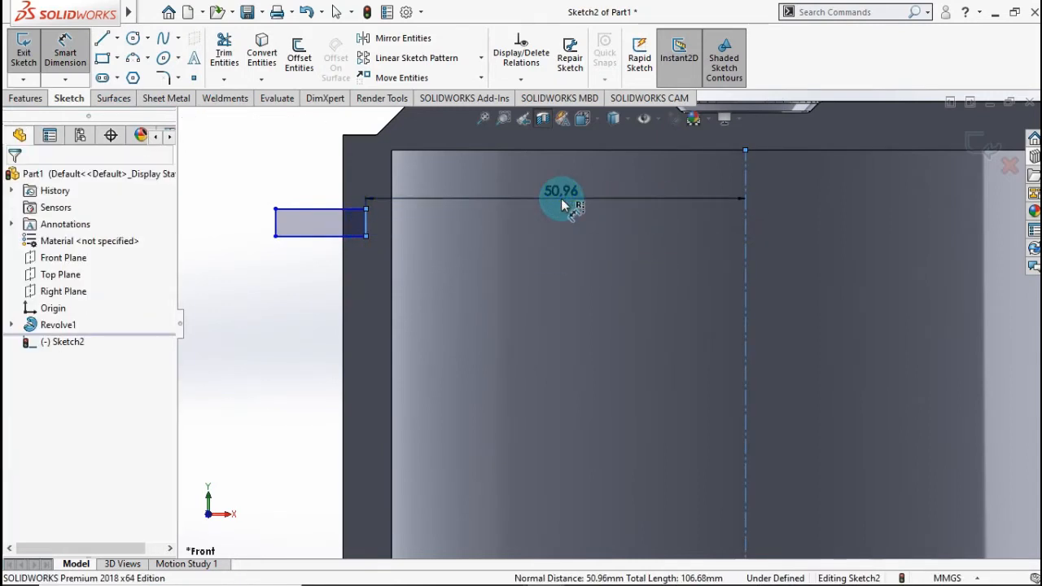
left_click(561, 198)
type("48")
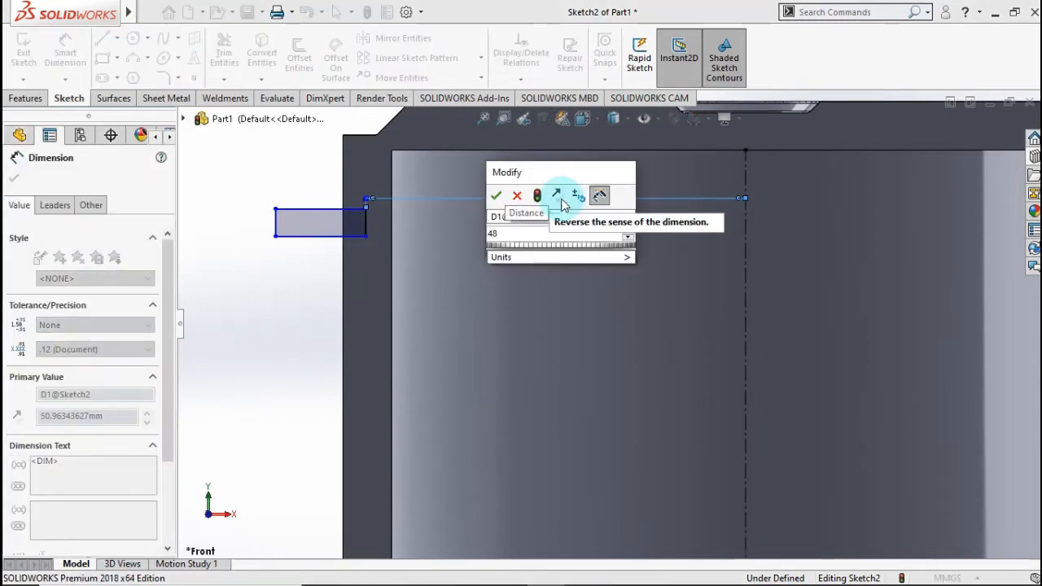
type(".98")
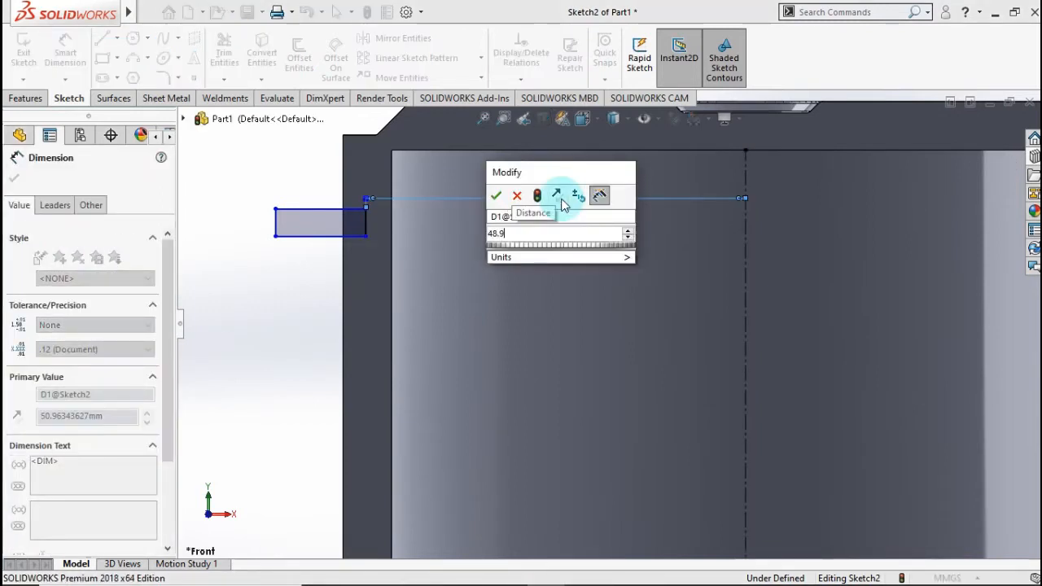
left_click(494, 195)
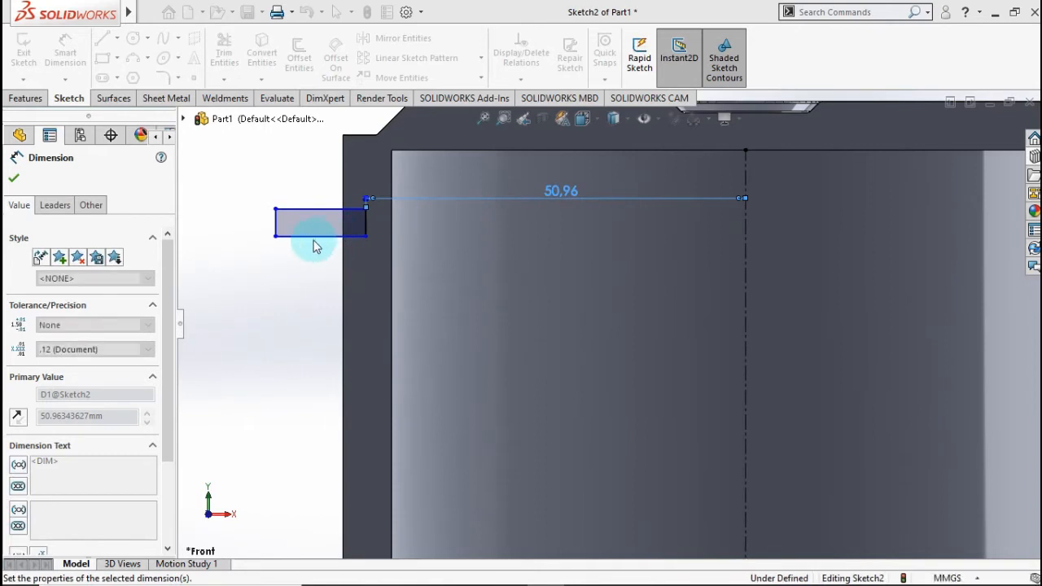
- Dimension the height of the rectangle as 3 mm on its outer vertical edge
left_click(268, 230)
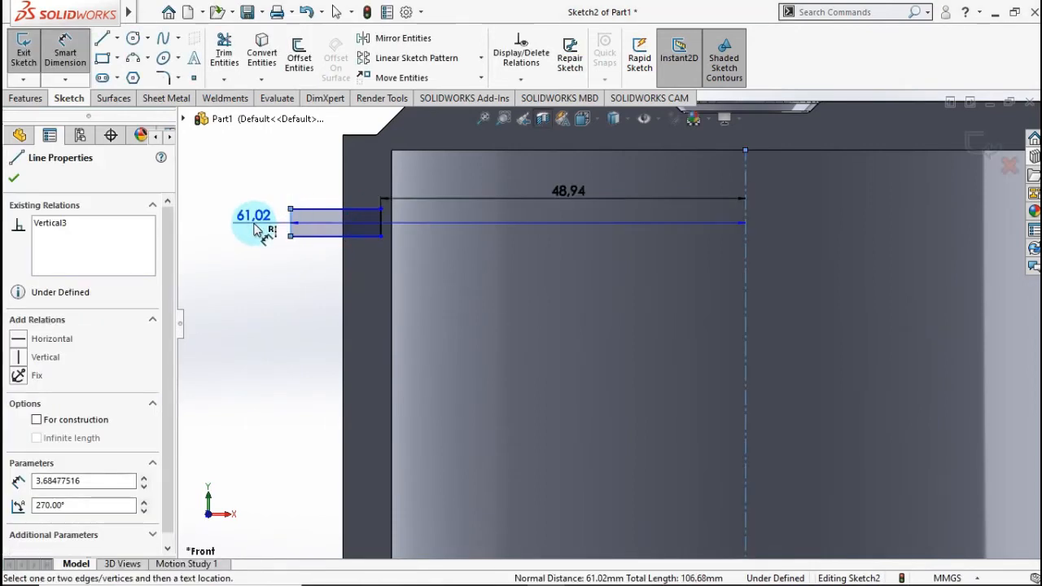
left_click(253, 225)
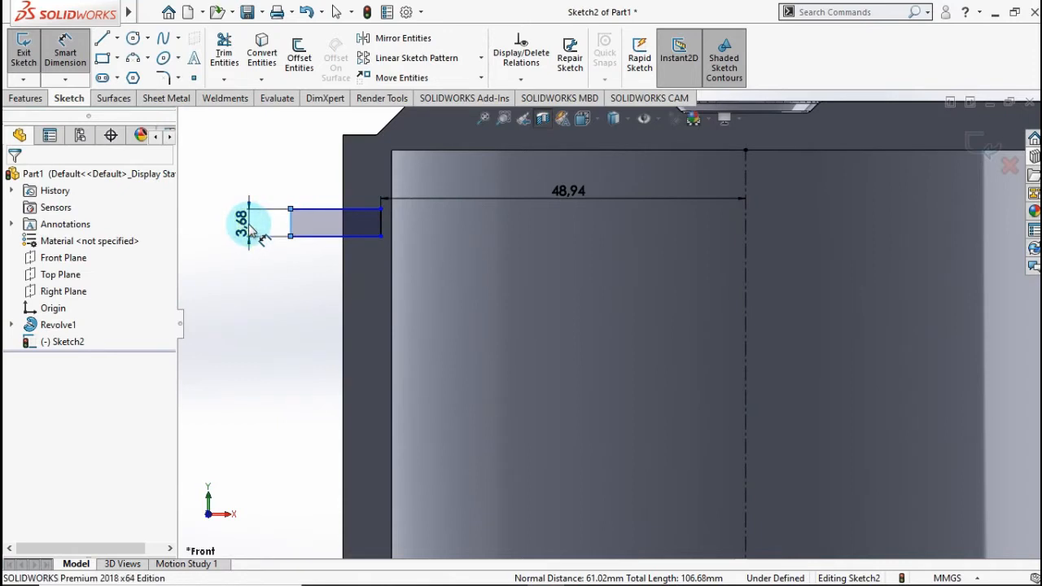
left_click(254, 232)
type("3")
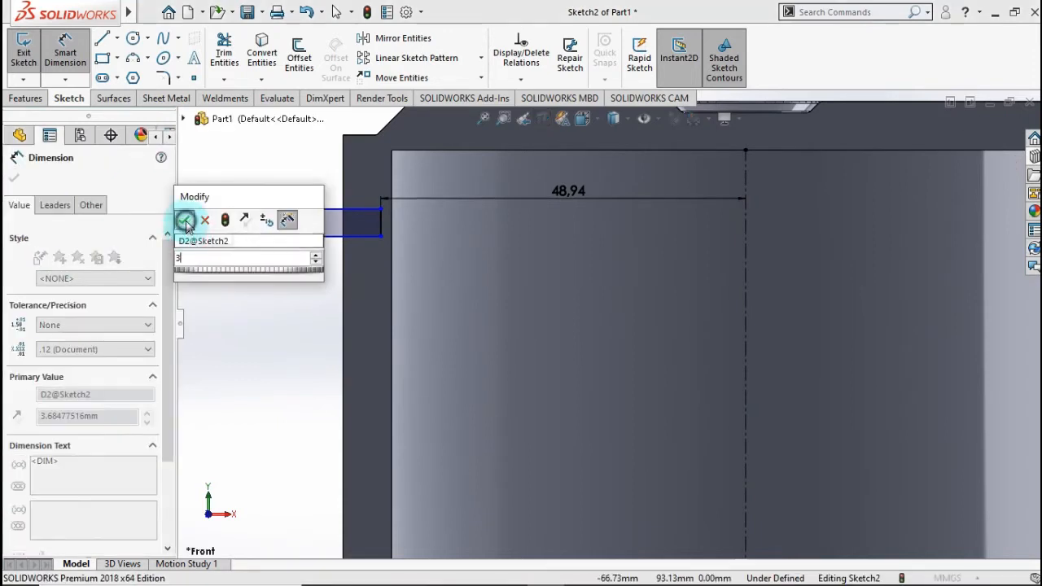
left_click(185, 220)
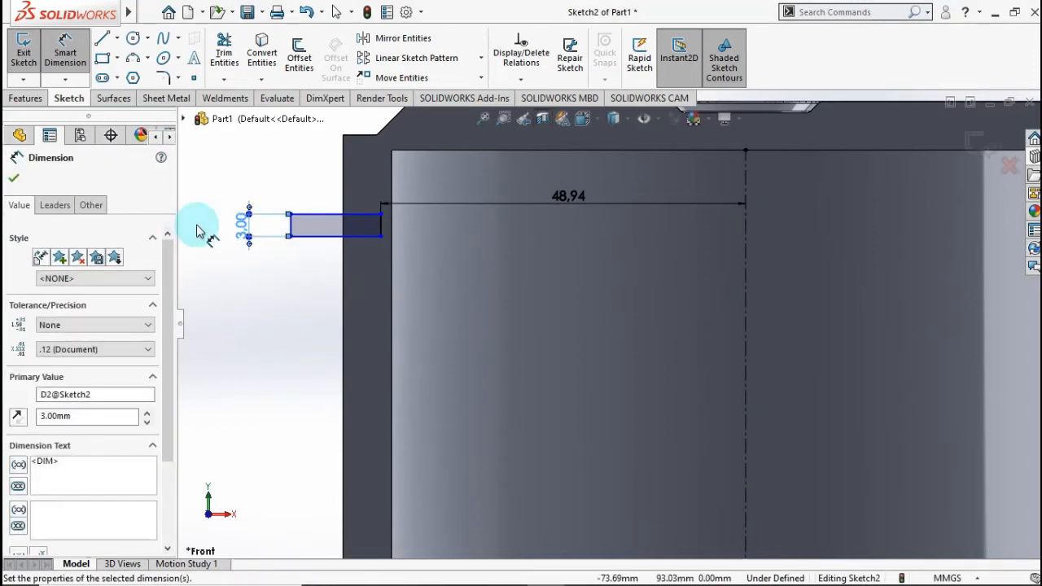
- Dimension the vertical distance between the rectangle's upper edge and the inner top edge of the body as 10 mm
left_click(346, 214)
left_click(430, 152)
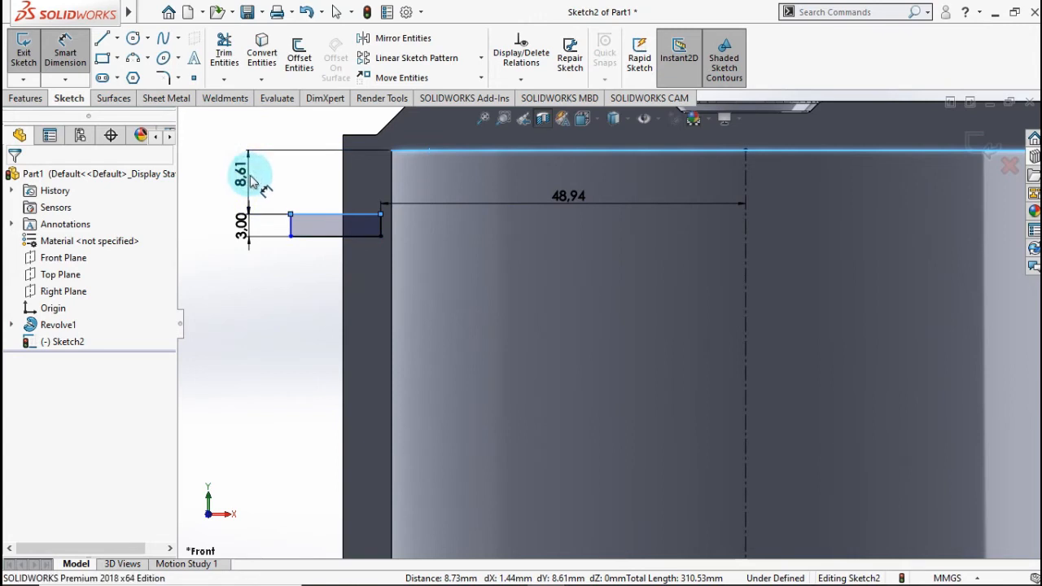
left_click(255, 193)
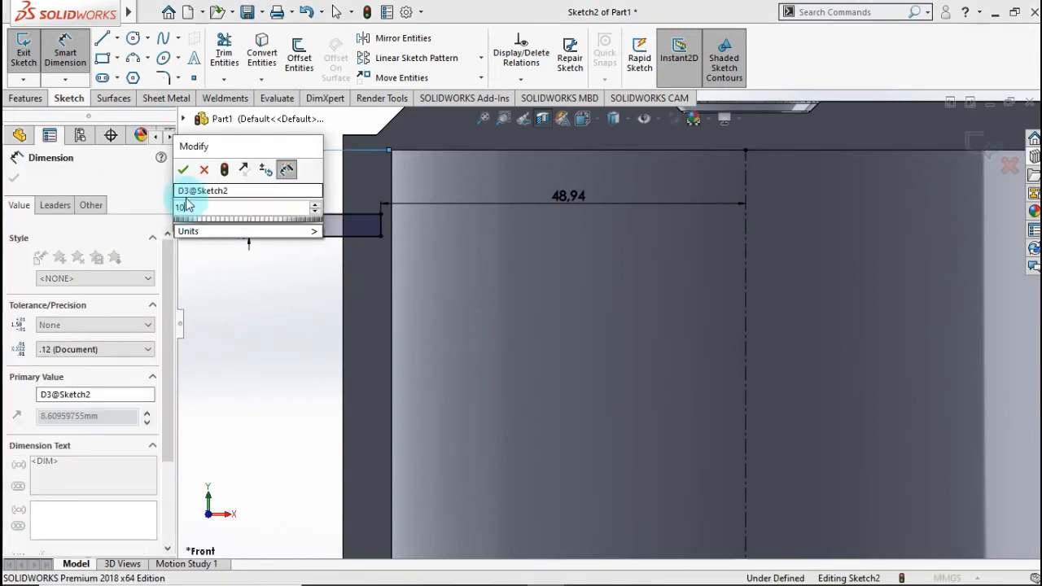
left_click(182, 170)
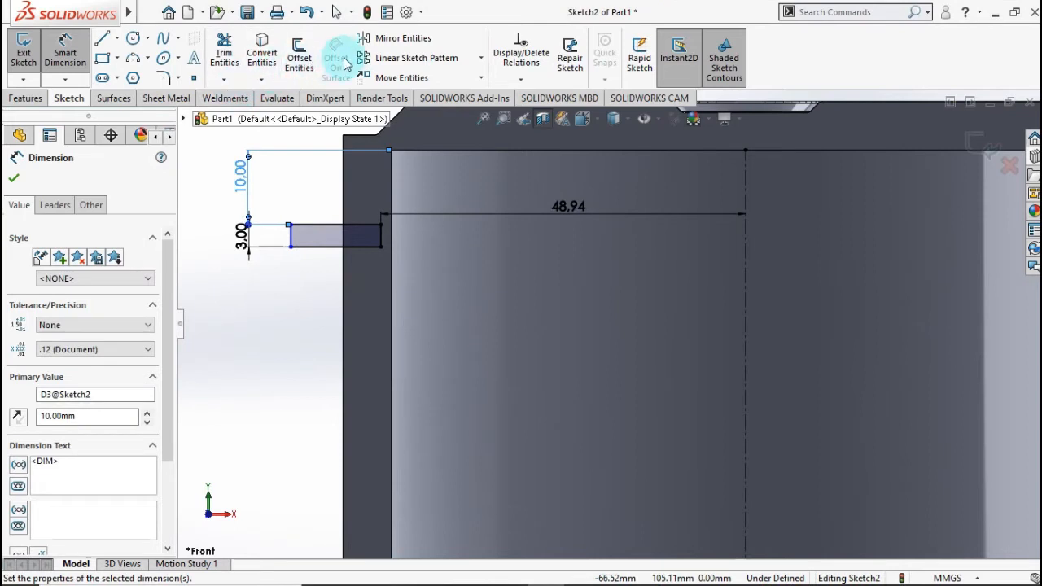
- Pattern the groove rectangle linearly down the outer wall as 3 instances spaced 5 mm along the Y-axis, with a single X-axis instance
left_click(374, 61)
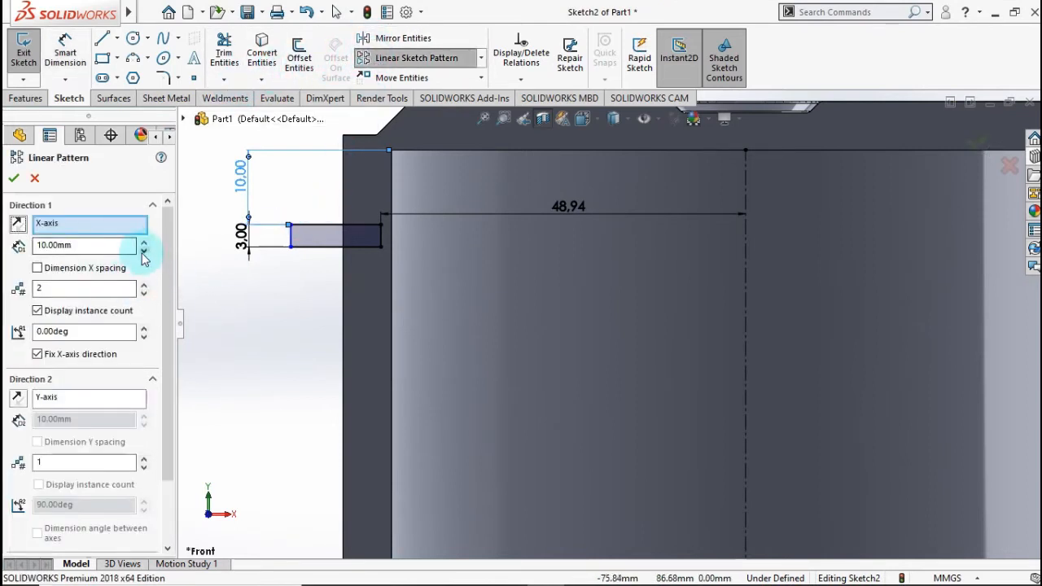
left_click(144, 249)
left_click(621, 333)
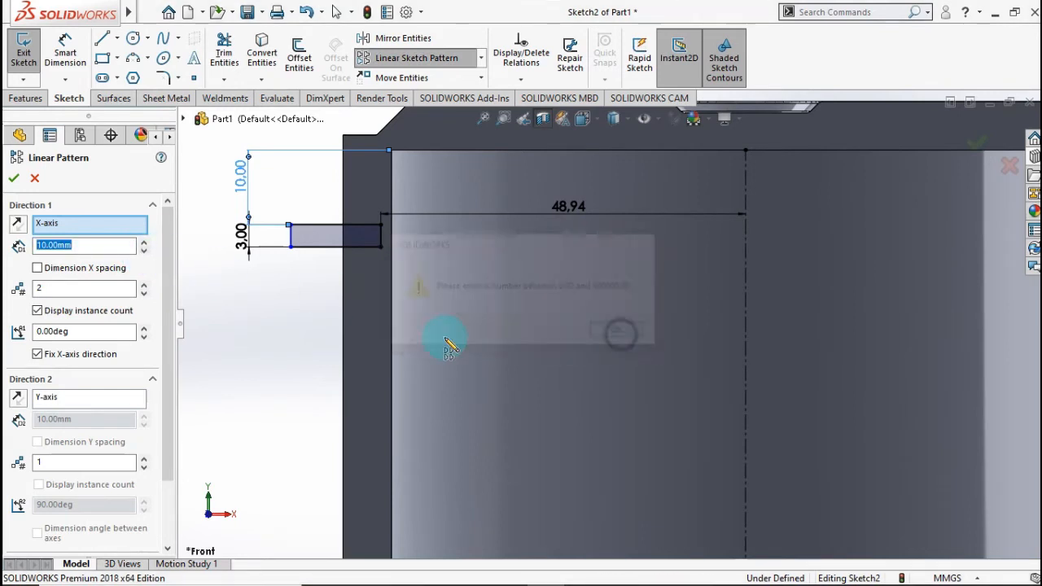
left_click(142, 296)
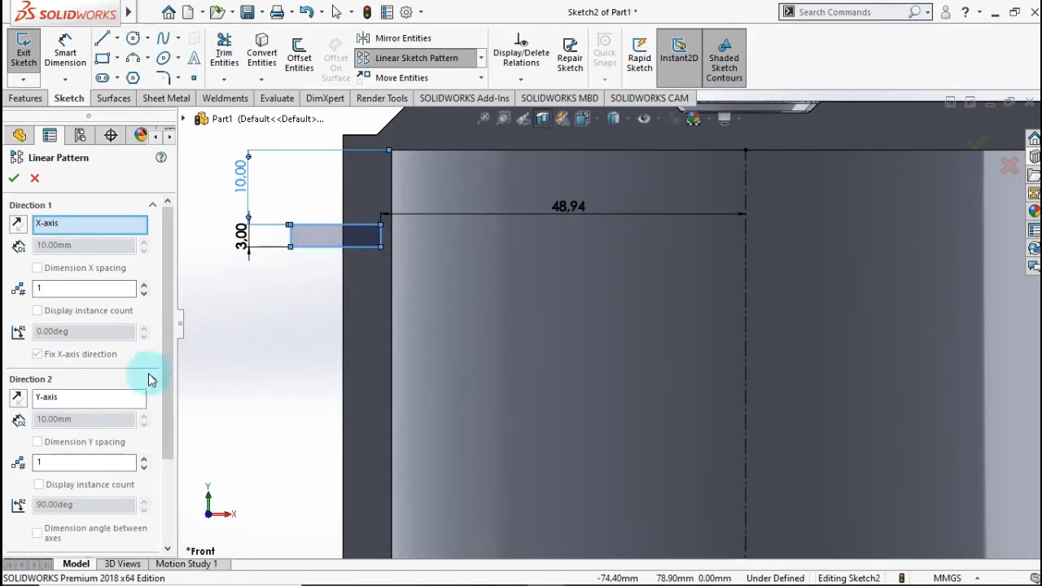
left_click(144, 459)
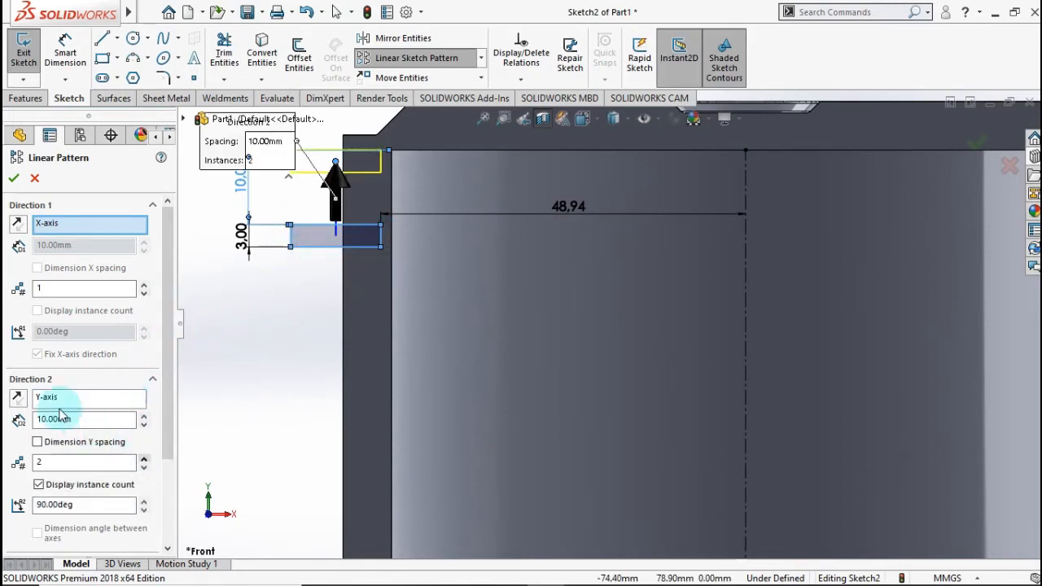
left_click(18, 400)
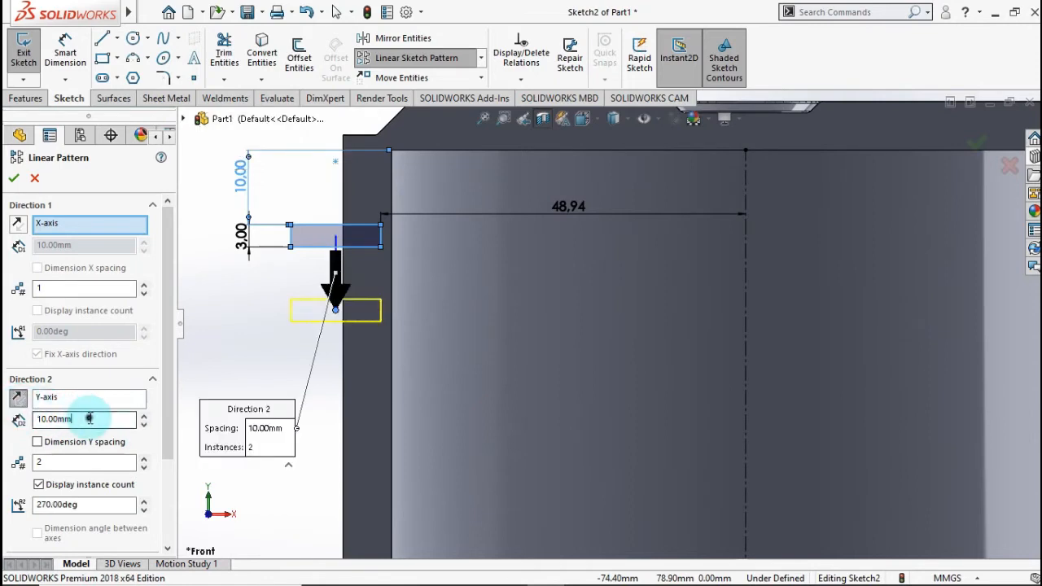
left_click(144, 459)
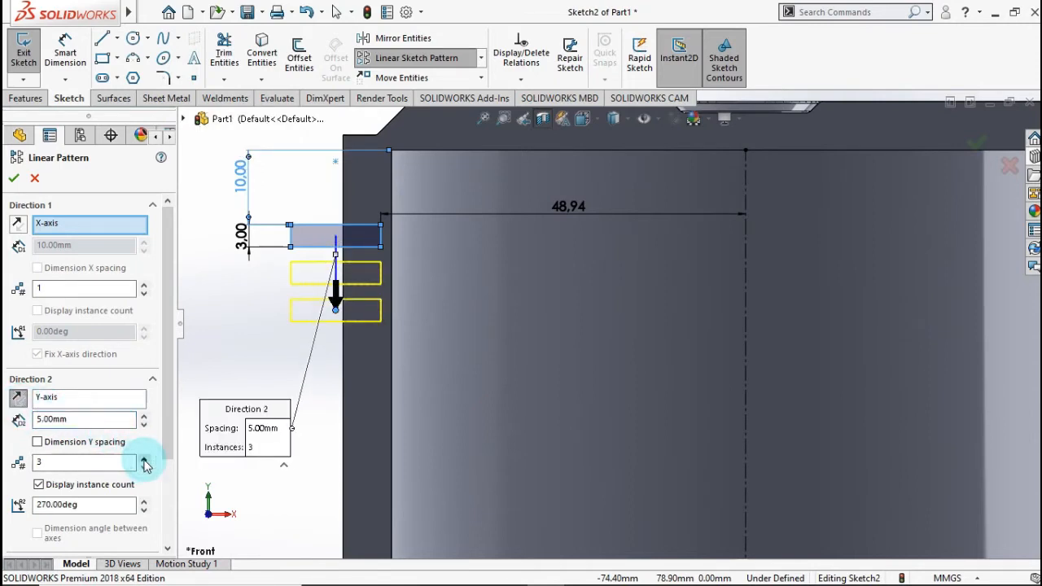
left_click(13, 179)
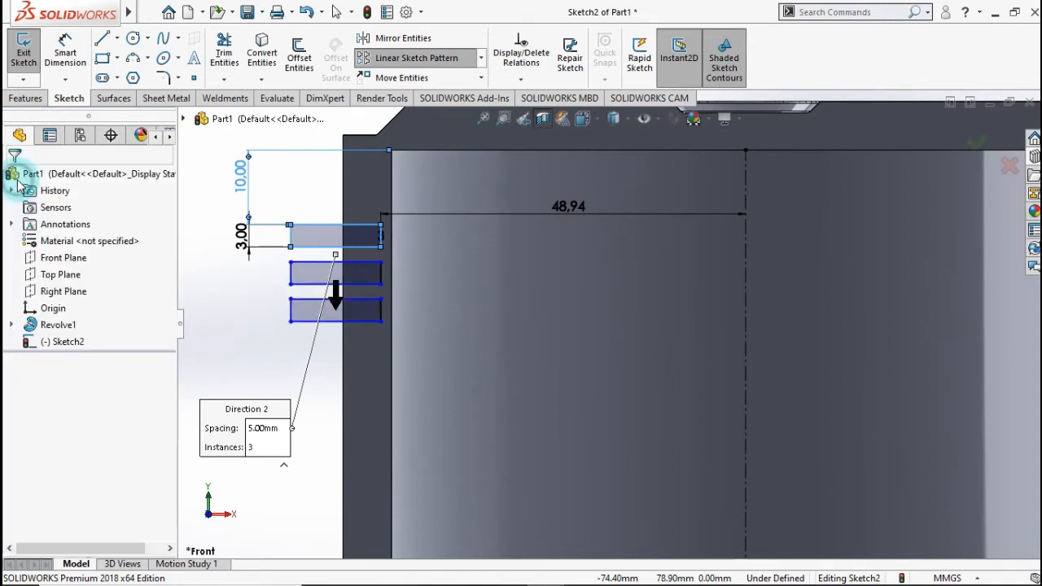
- Cut the three groove rectangles into the outer wall with a 360° Revolved Cut about the vertical centerline
left_click(37, 98)
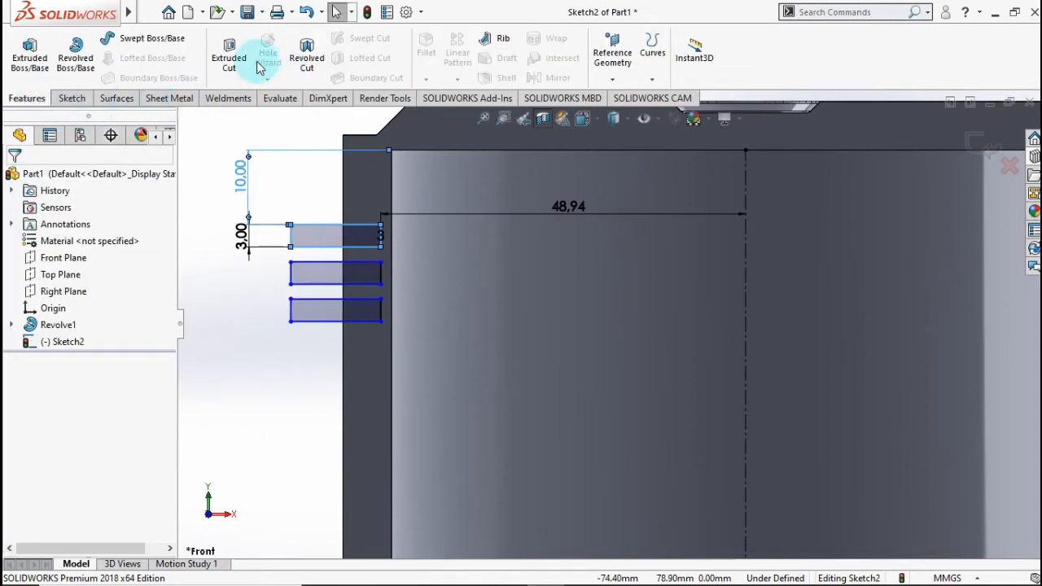
left_click(300, 50)
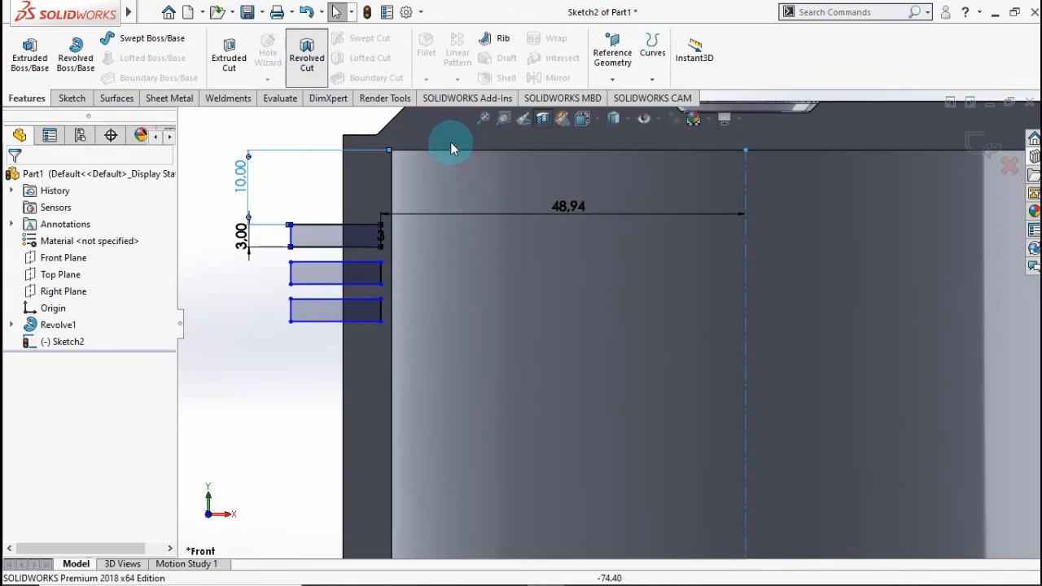
scroll(425, 268, "up", 4)
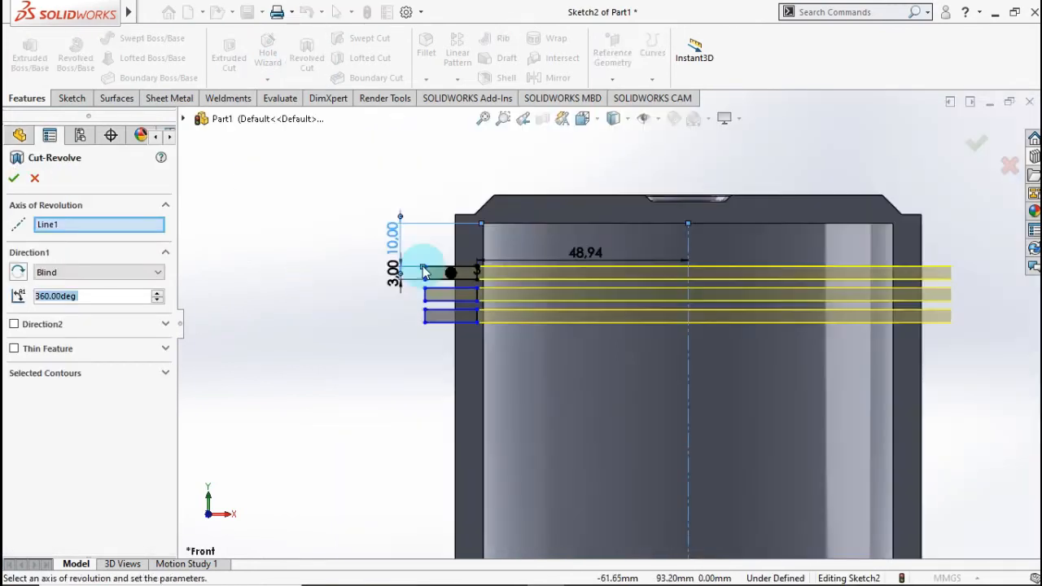
left_click(14, 180)
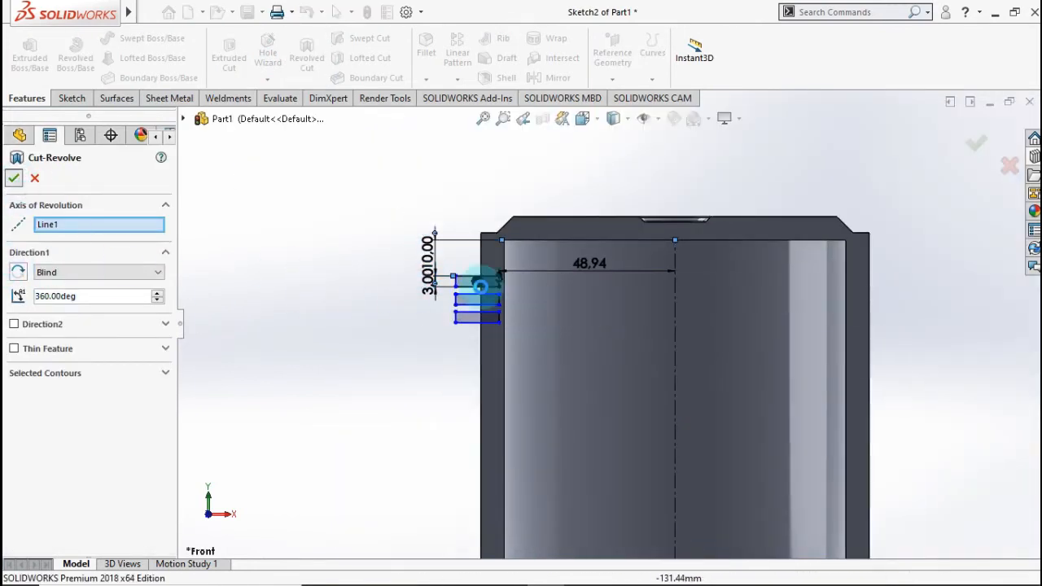
left_click(384, 378)
scroll(493, 392, "up", 2)
middle_click_drag(537, 353, 533, 409)
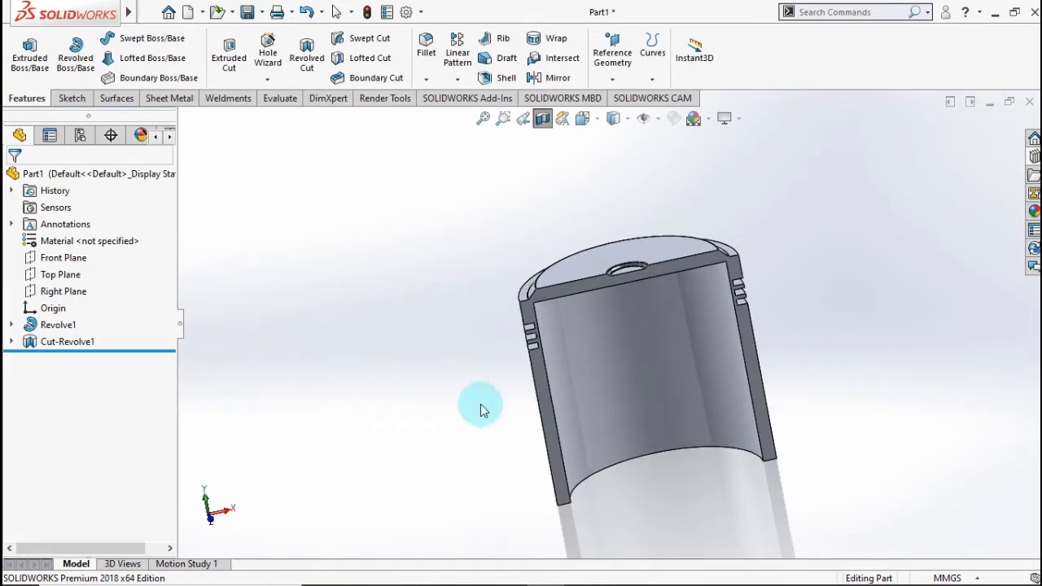
- Start a sketch on the Front Plane and draw a vertical centerline about 99 mm long upward from the origin
left_click(70, 259)
left_click(79, 228)
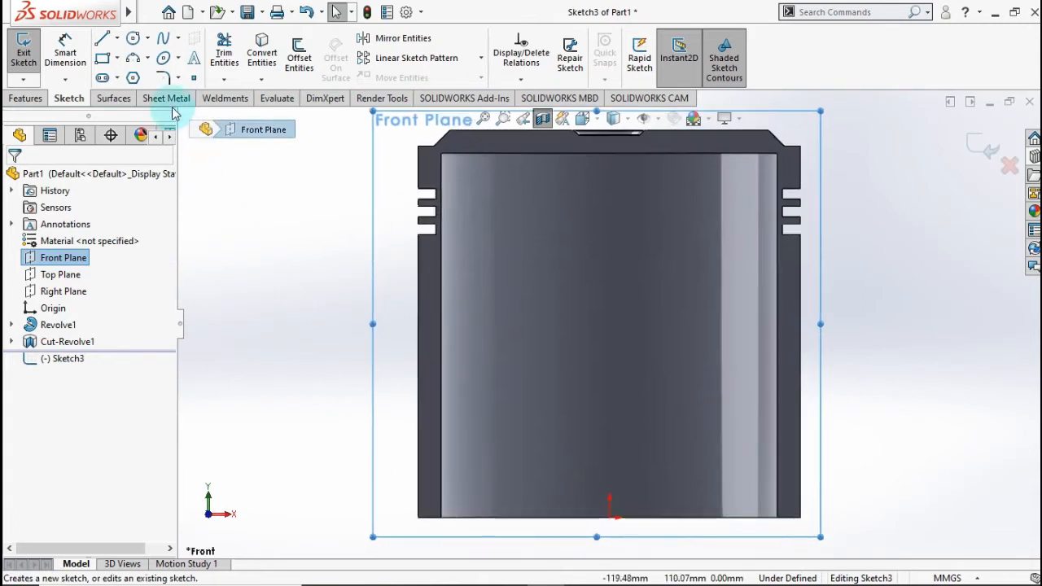
left_click(118, 38)
left_click(126, 77)
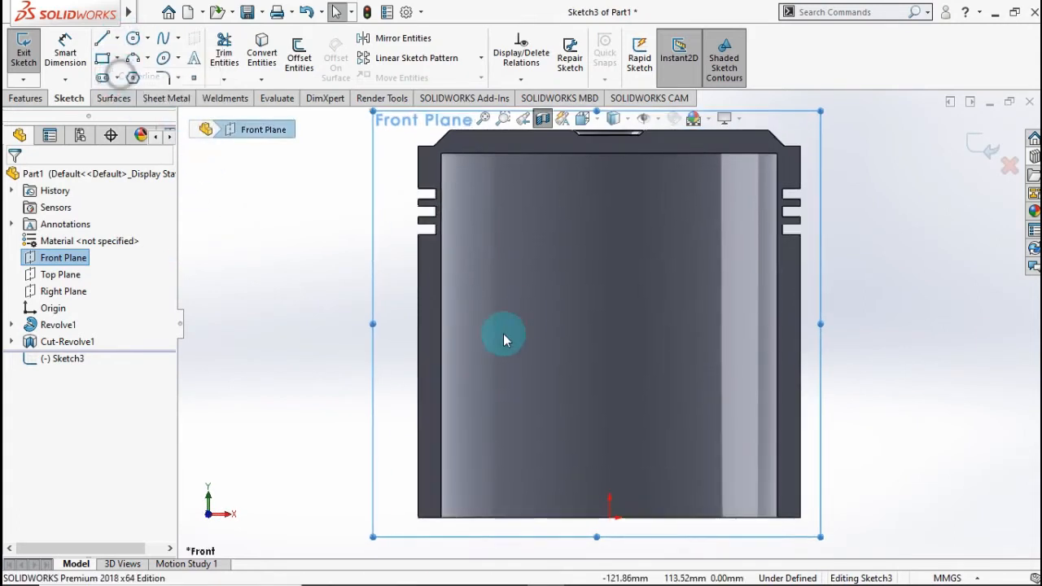
left_click(609, 518)
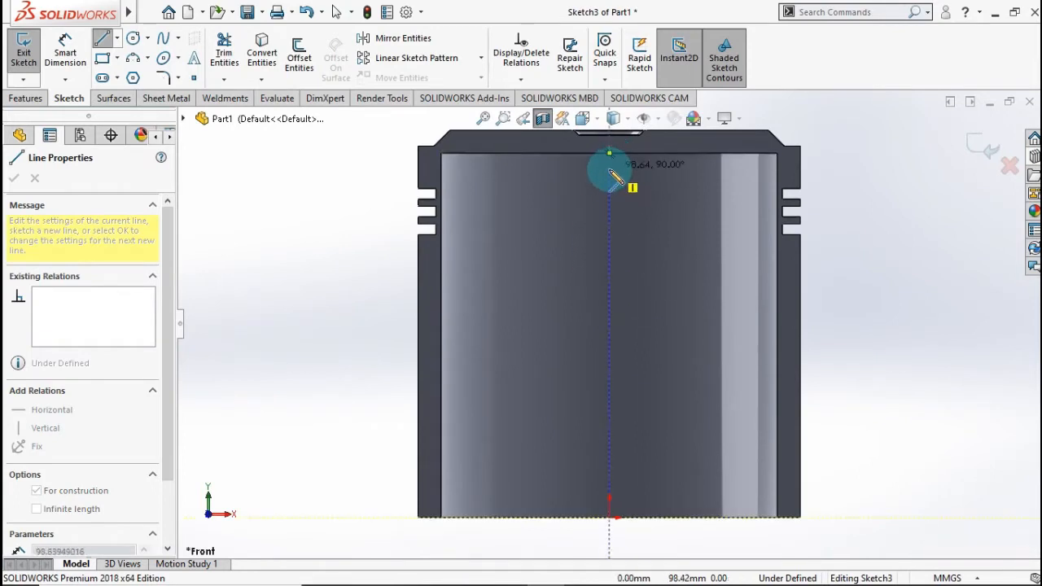
left_click(609, 171)
key("Escape")
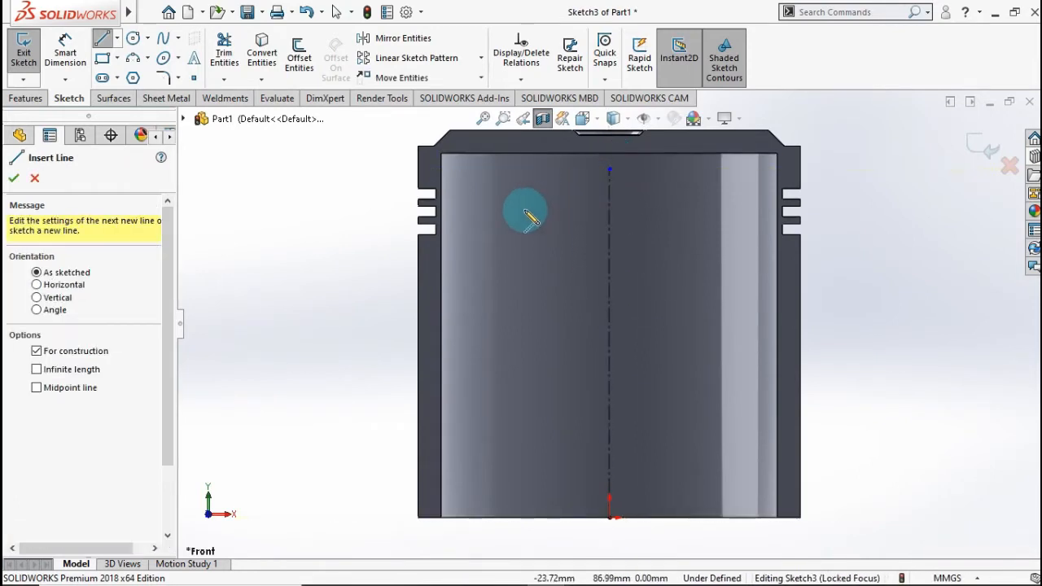
- Sketch a center rectangle about 66 mm wide, centered on the centerline in the lower half of the cavity
left_click(104, 78)
left_click(117, 59)
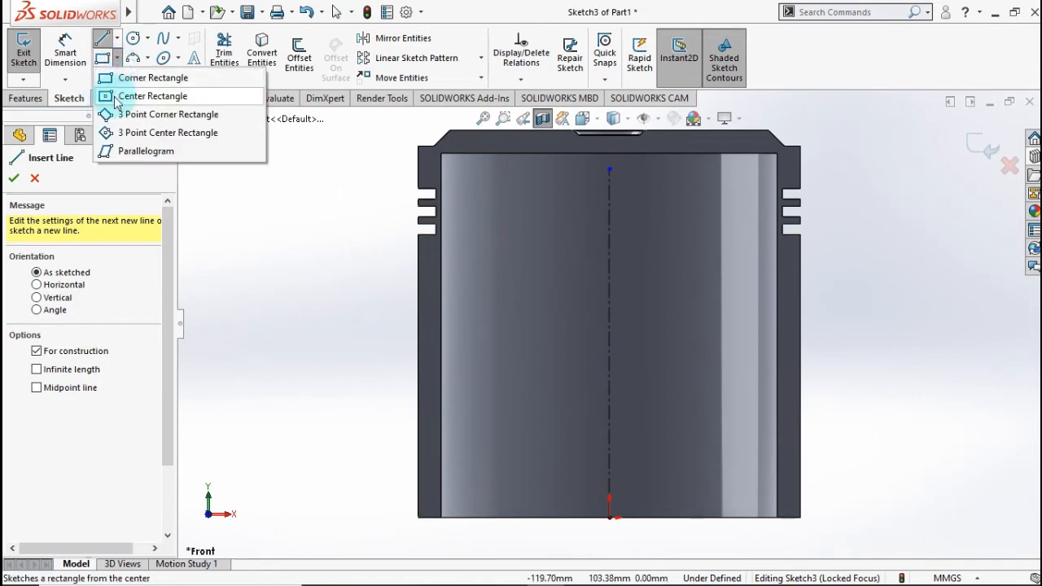
left_click(114, 94)
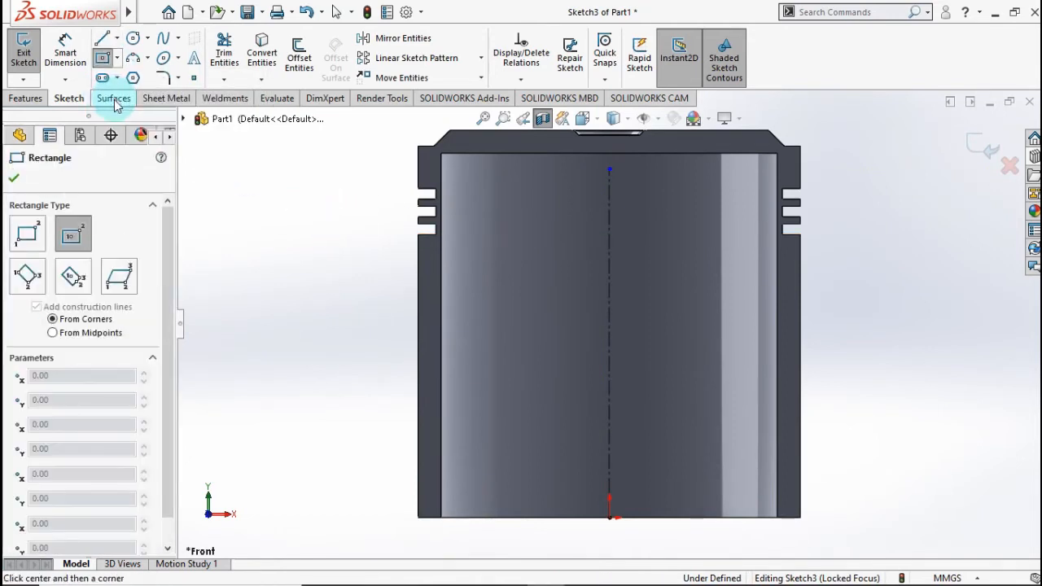
left_click(604, 399)
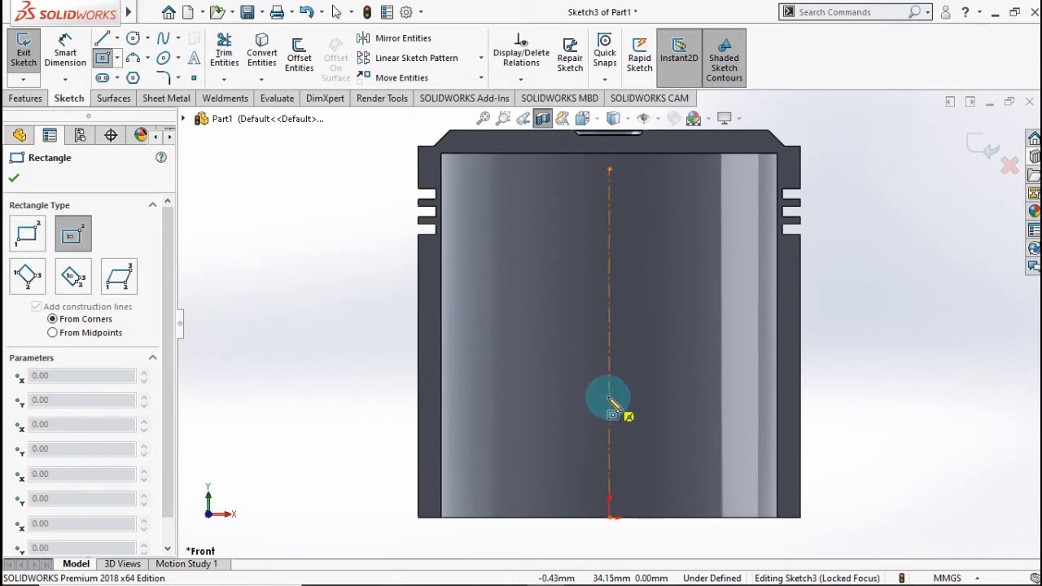
left_click(728, 326)
- Dimension the distance between the rectangle's lower edge and the body's bottom edge as 15 mm
left_click(69, 56)
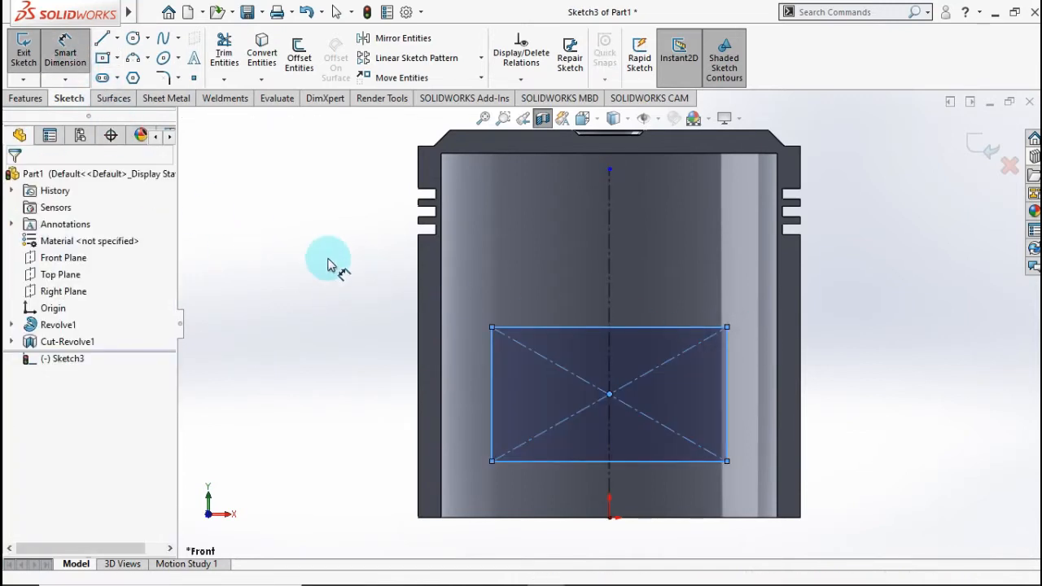
left_click(669, 464)
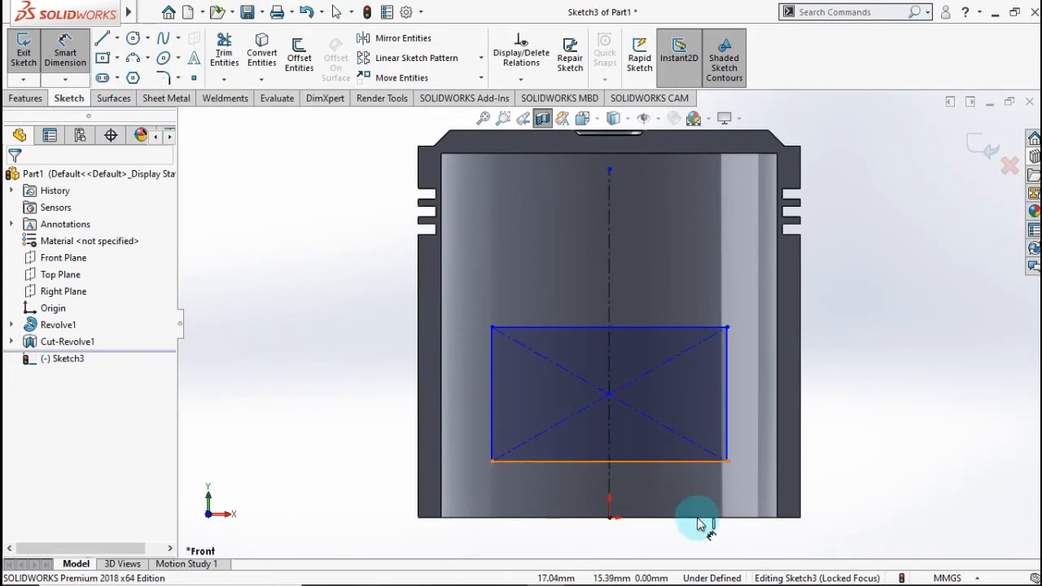
left_click(700, 517)
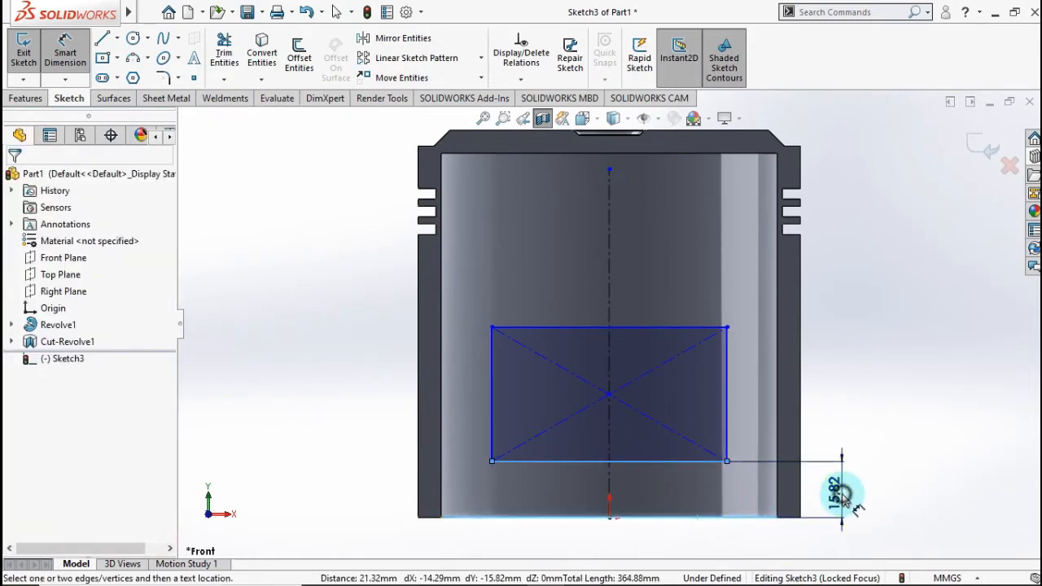
left_click(836, 498)
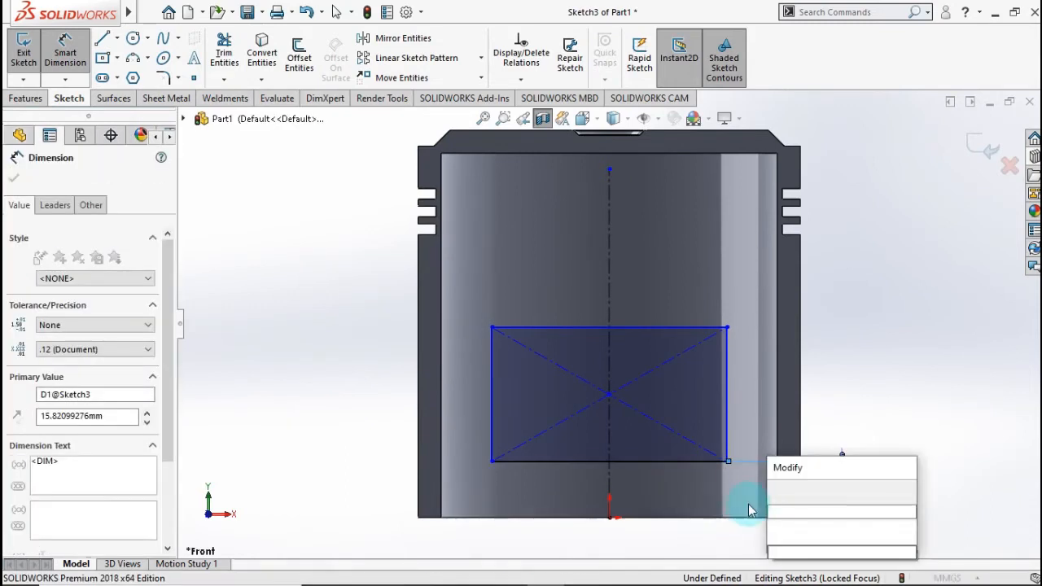
type("15")
left_click(776, 492)
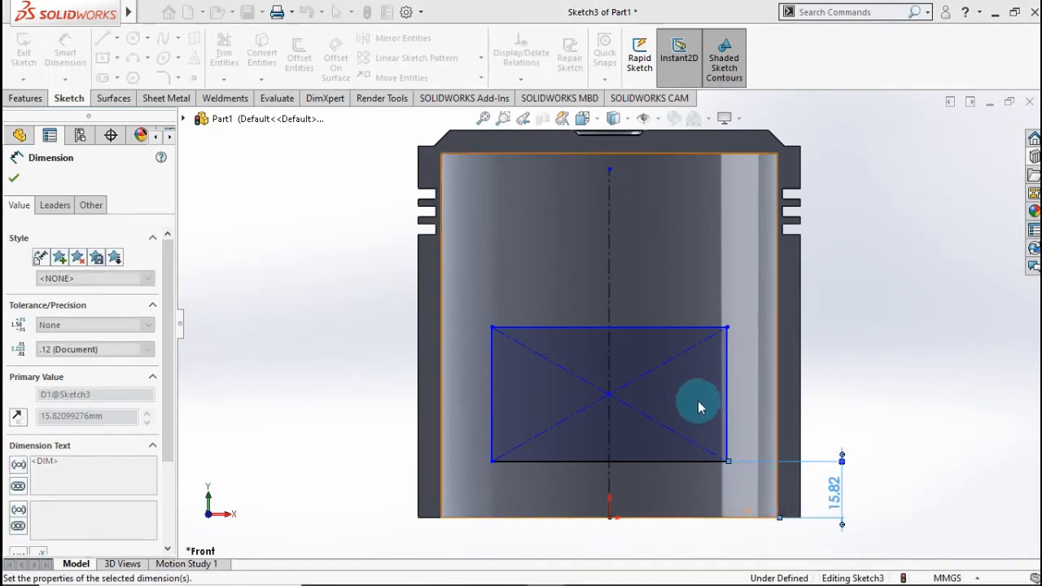
- Dimension the distance between the rectangle's upper edge and the cavity's inner top edge as 30 mm
left_click(682, 331)
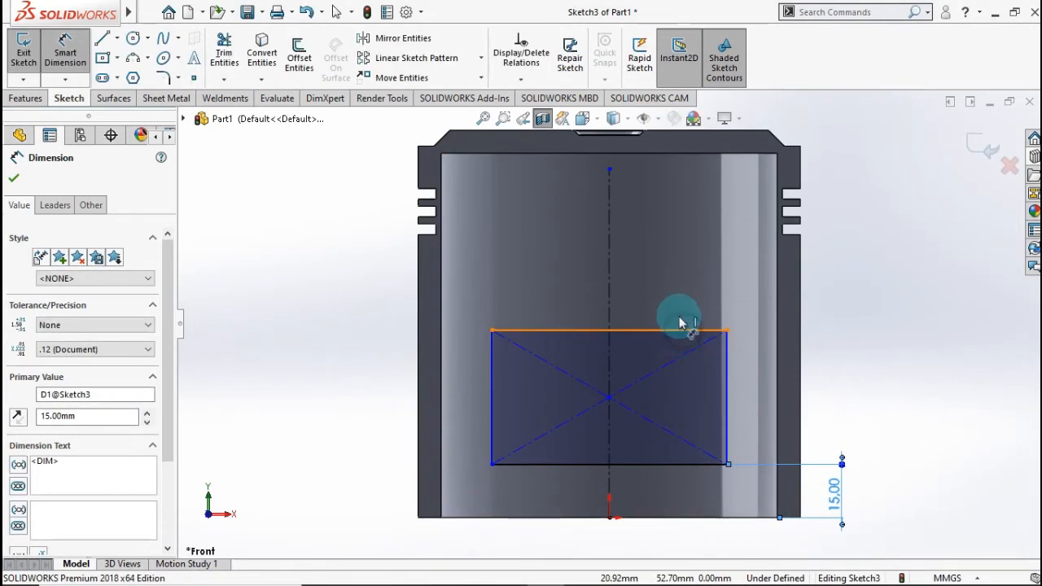
left_click(730, 158)
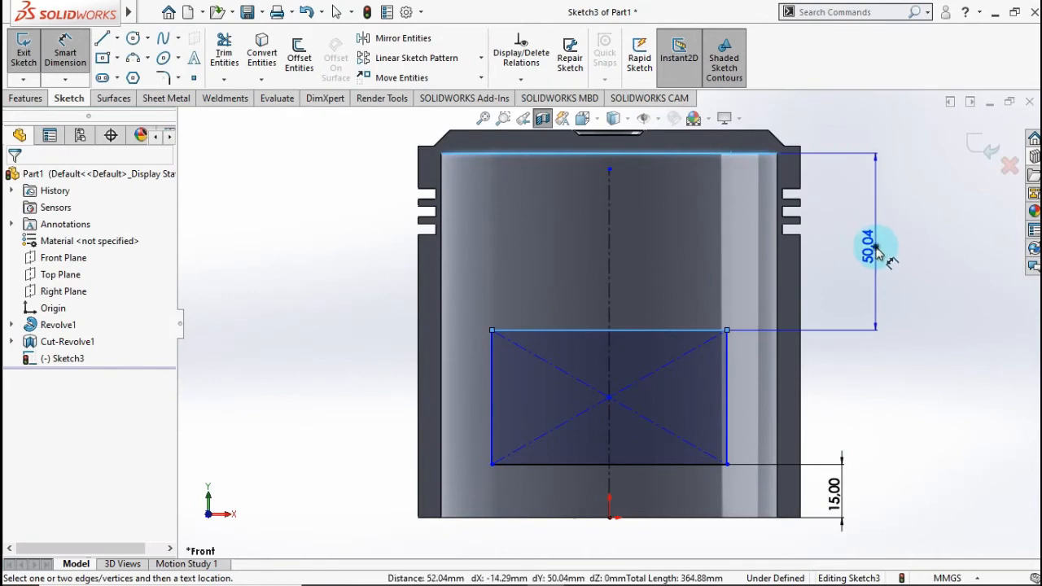
left_click(864, 245)
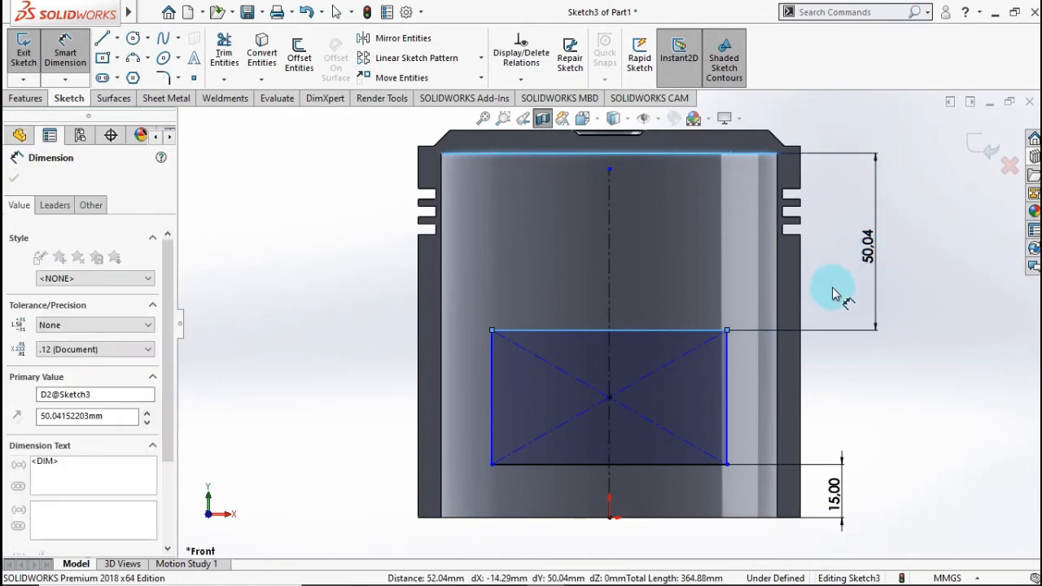
type("30")
left_click(810, 243)
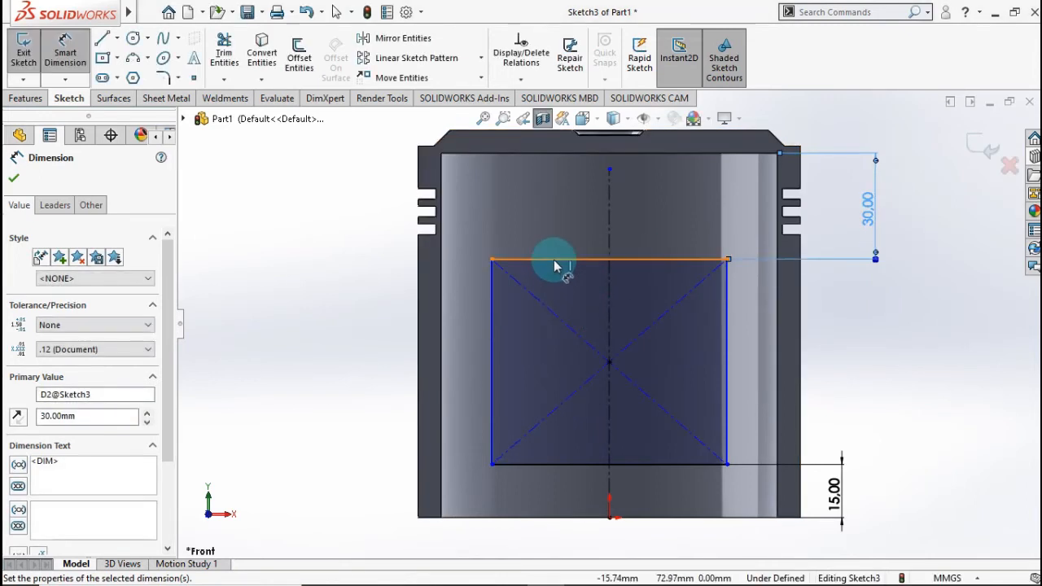
- Dimension the rectangle's width as 85 mm on its upper edge
left_click(553, 260)
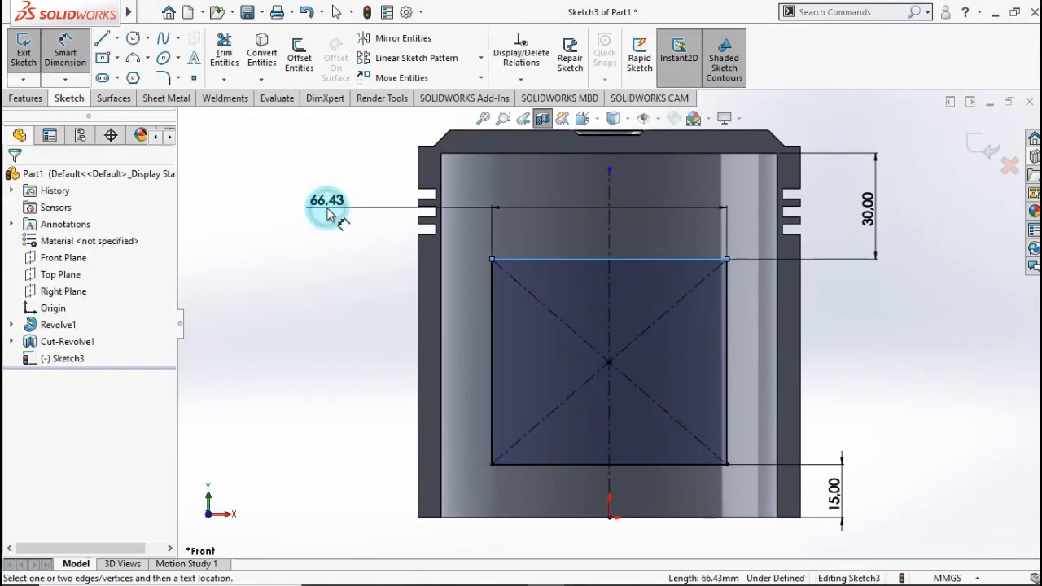
left_click(328, 213)
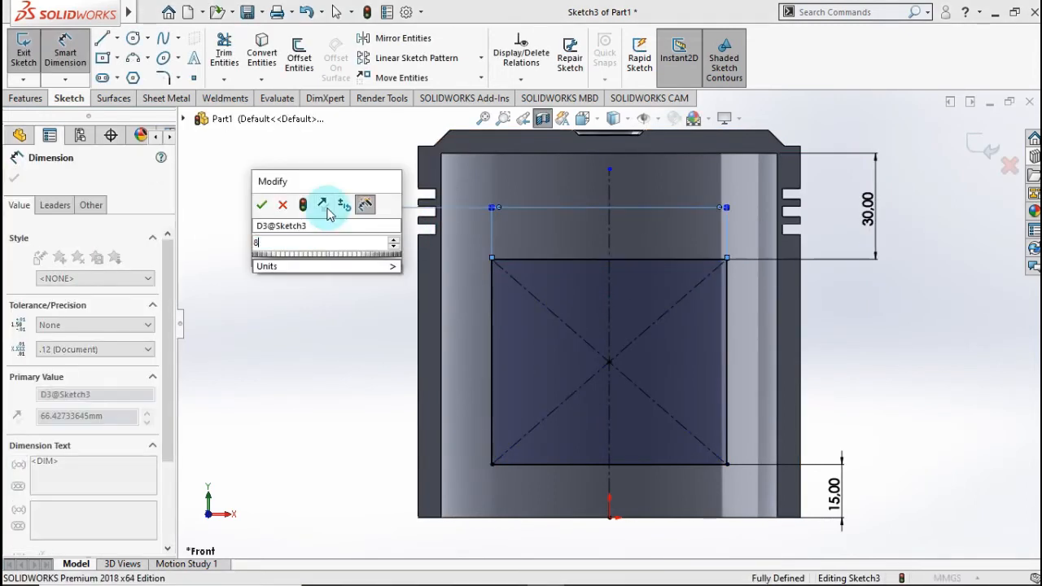
type("85")
left_click(261, 205)
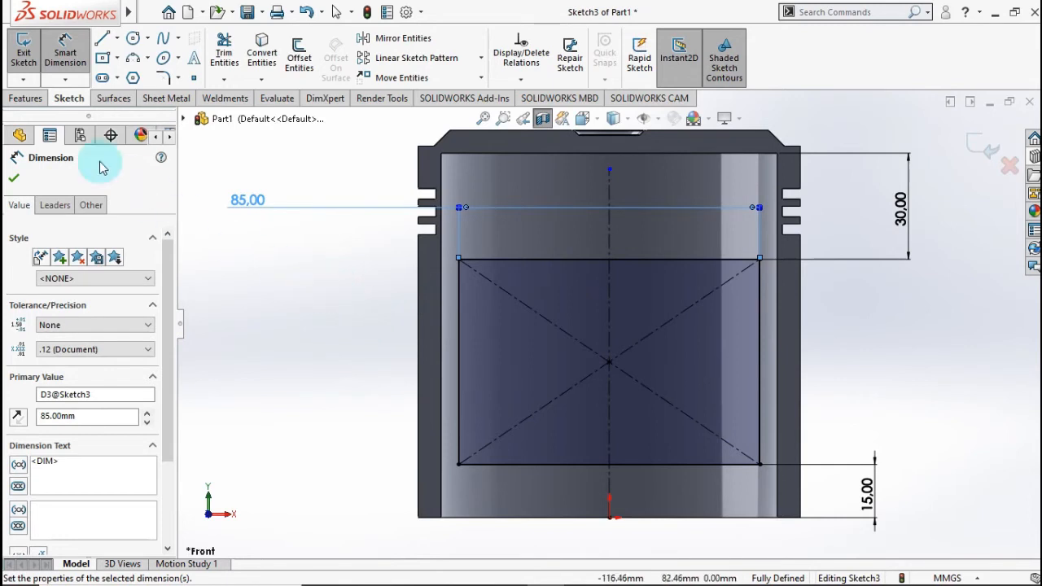
- Start a boss extrusion of the rectangle sketch, beginning at a 17 mm offset from the sketch plane with the offset direction reversed
left_click(27, 99)
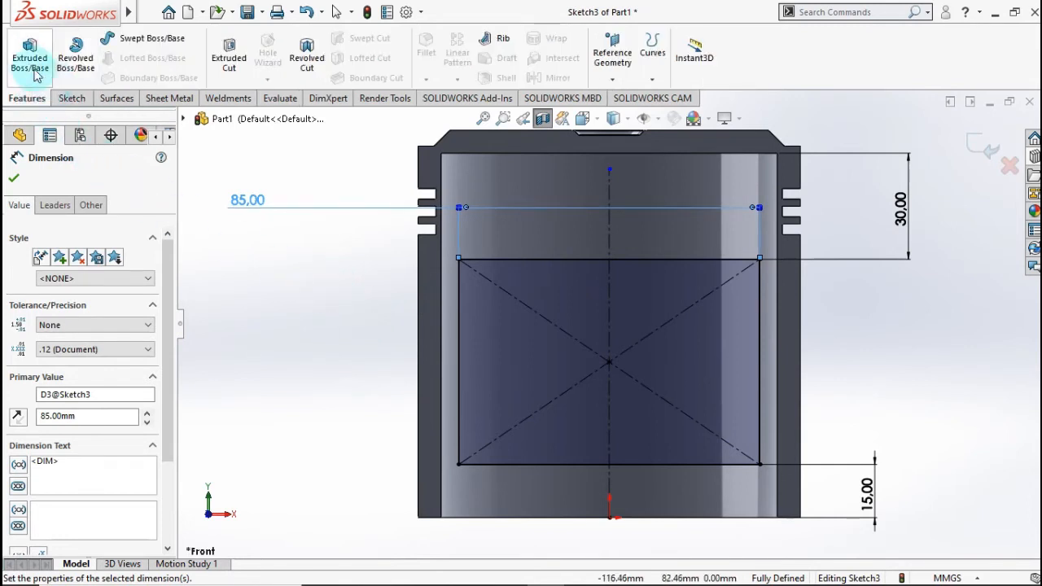
left_click(30, 65)
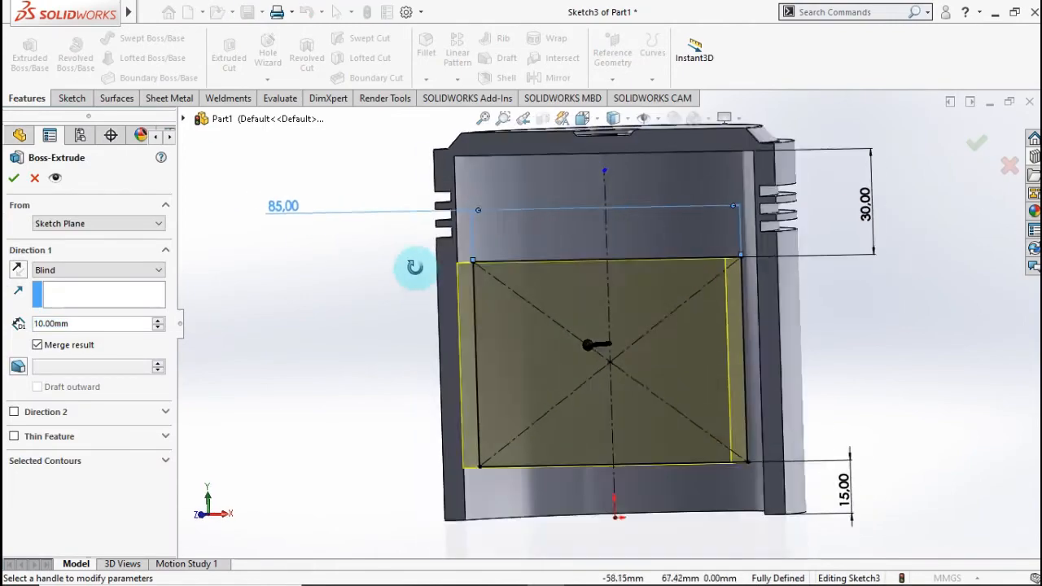
middle_click_drag(399, 167, 456, 398)
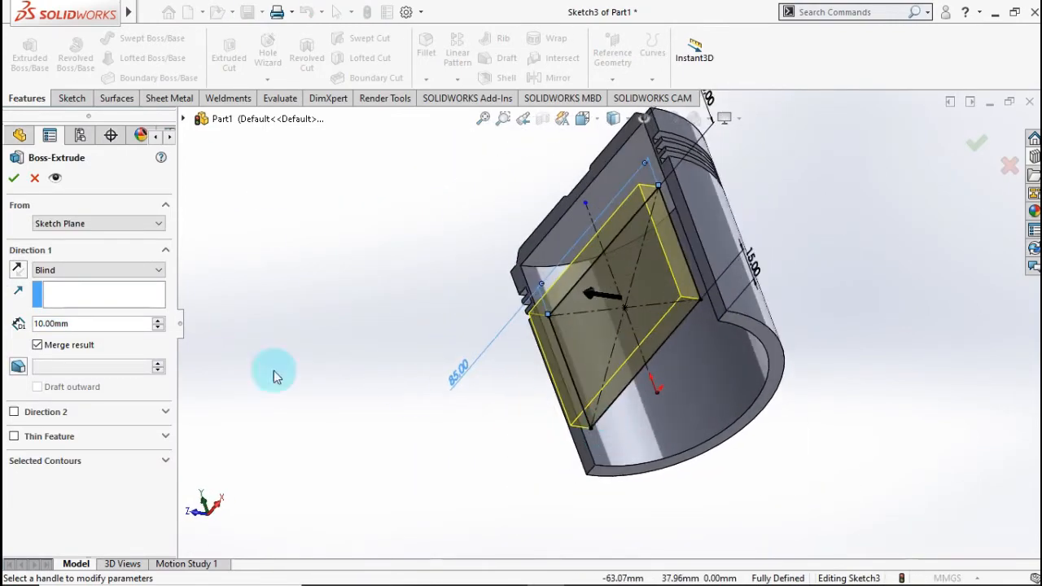
left_click(100, 223)
left_click(86, 266)
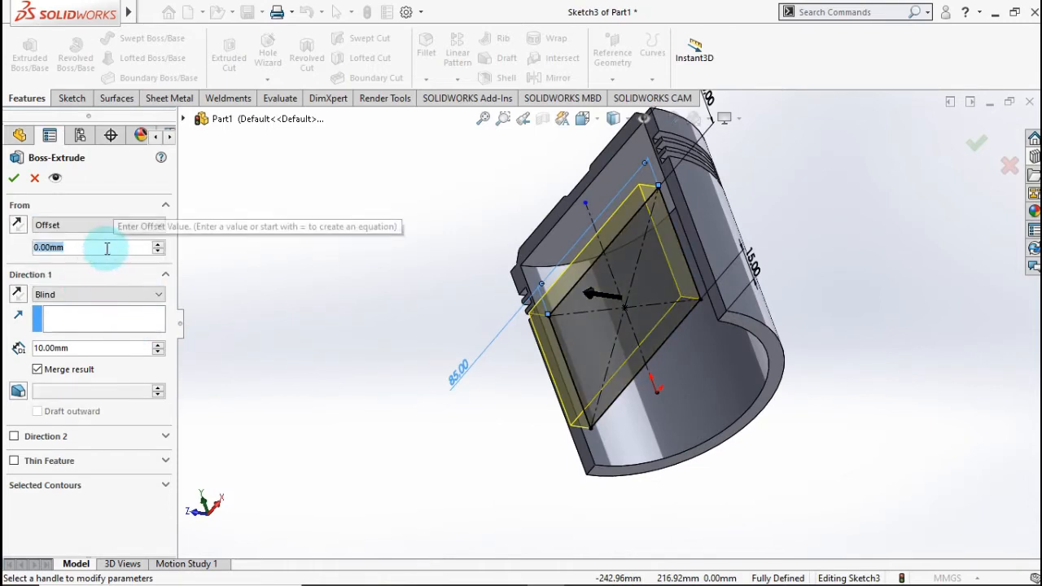
type("17")
left_click(319, 283)
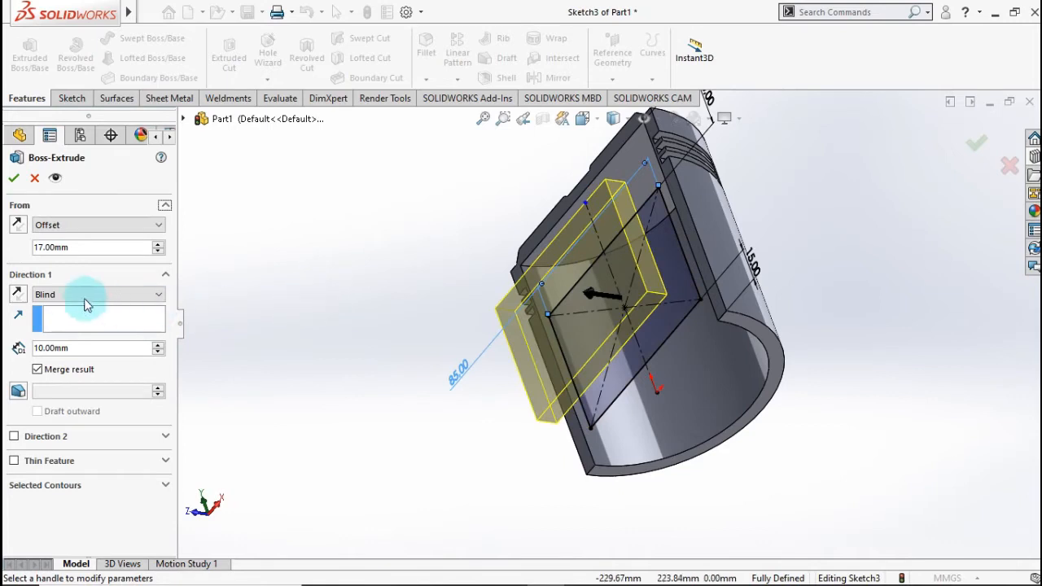
left_click(19, 225)
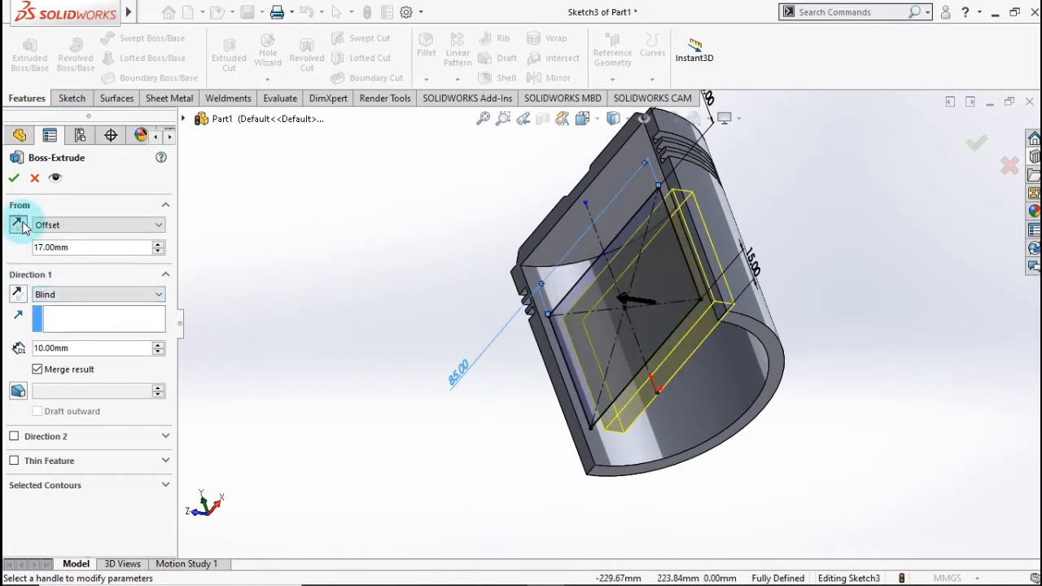
- Extrude the rectangle up to the cavity's inner cylindrical face, with the extrusion direction reversed
left_click(92, 301)
left_click(85, 345)
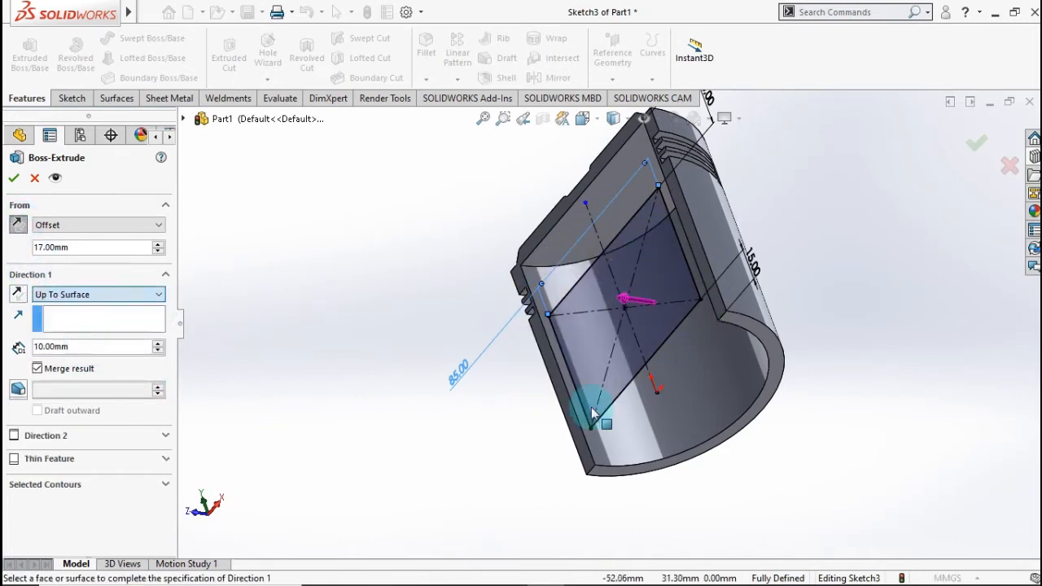
left_click(699, 402)
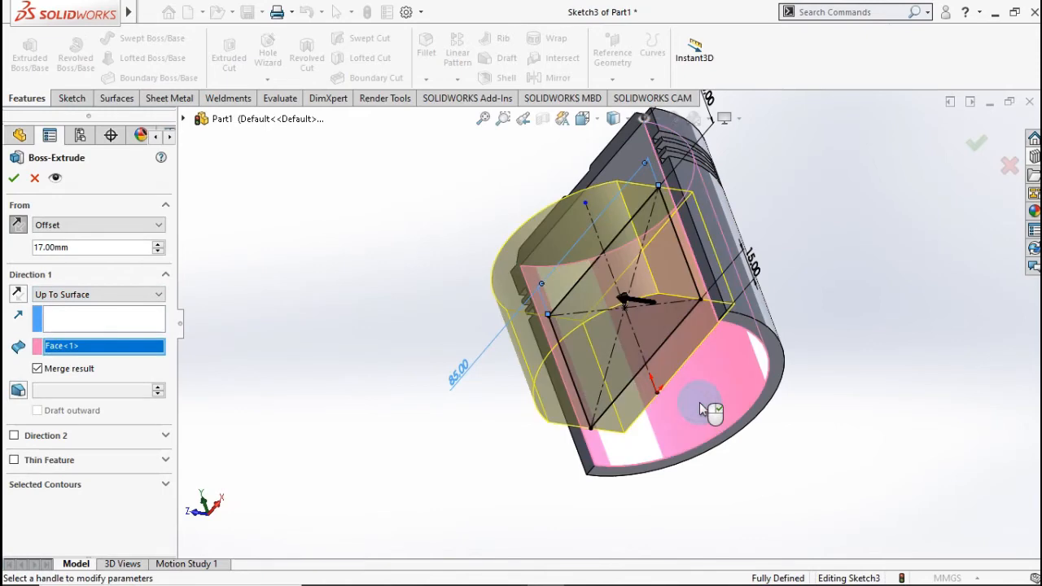
left_click(17, 293)
middle_click_drag(541, 378, 584, 387)
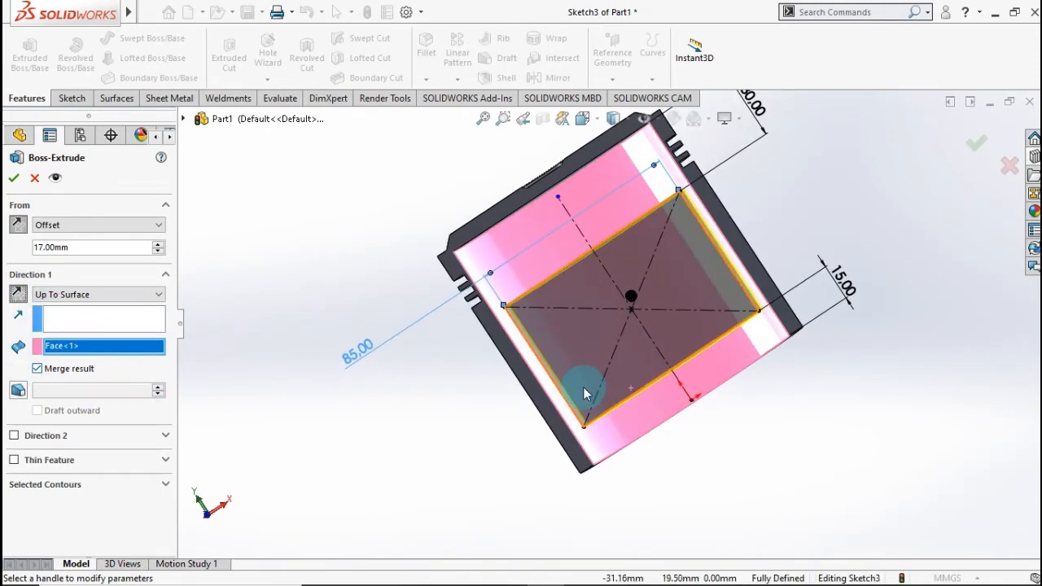
left_click(973, 148)
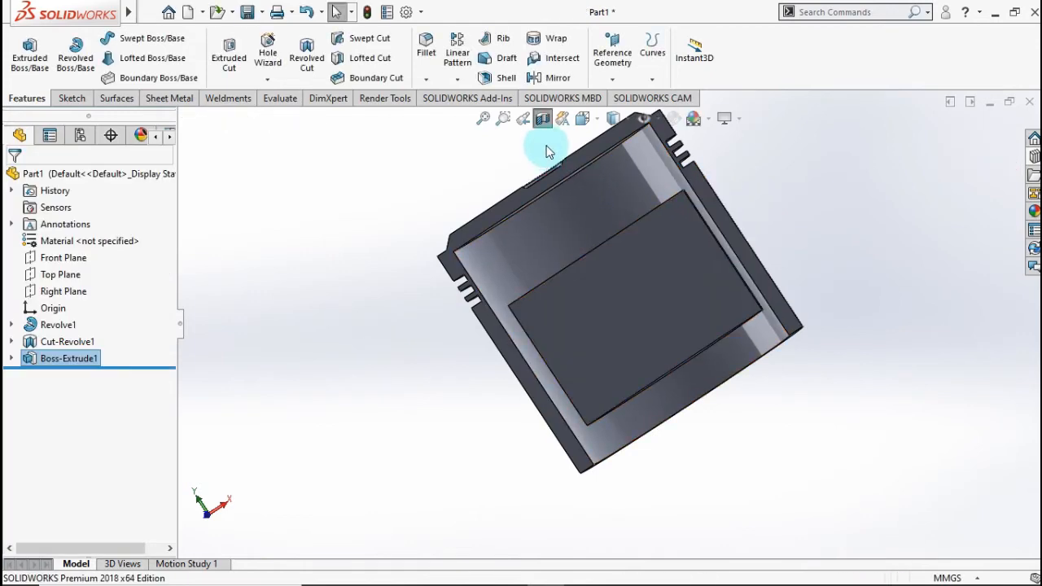
- Turn off the section view and mirror the extruded boss about the Front Plane
left_click(541, 118)
middle_click_drag(544, 139, 563, 208)
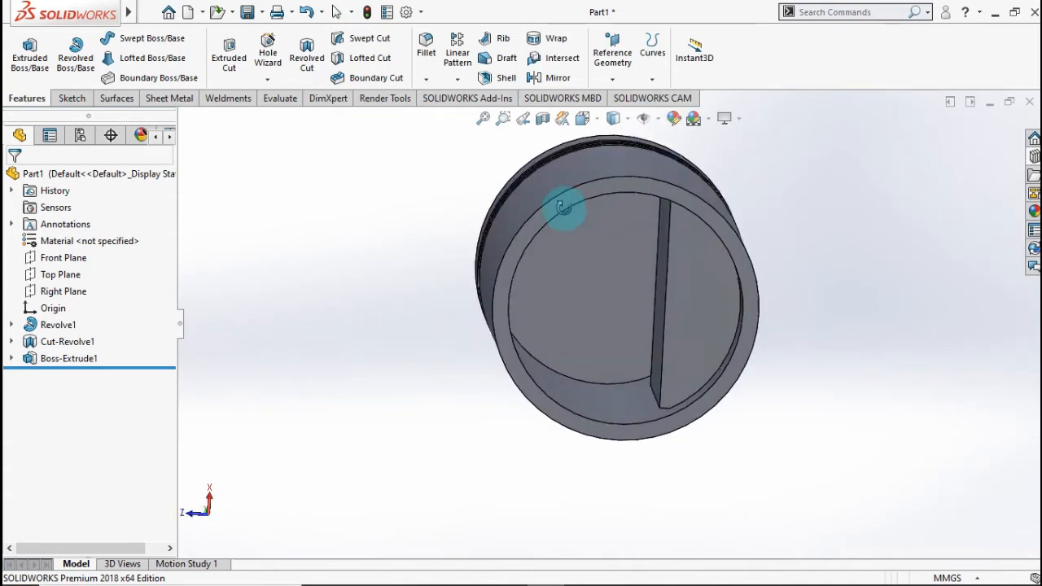
left_click(542, 79)
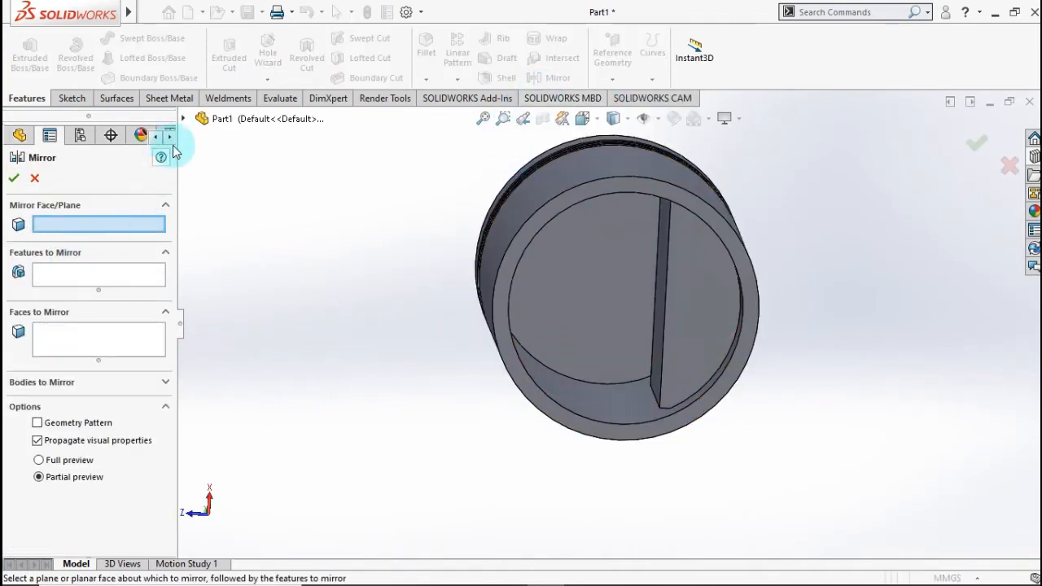
left_click(180, 119)
left_click(181, 119)
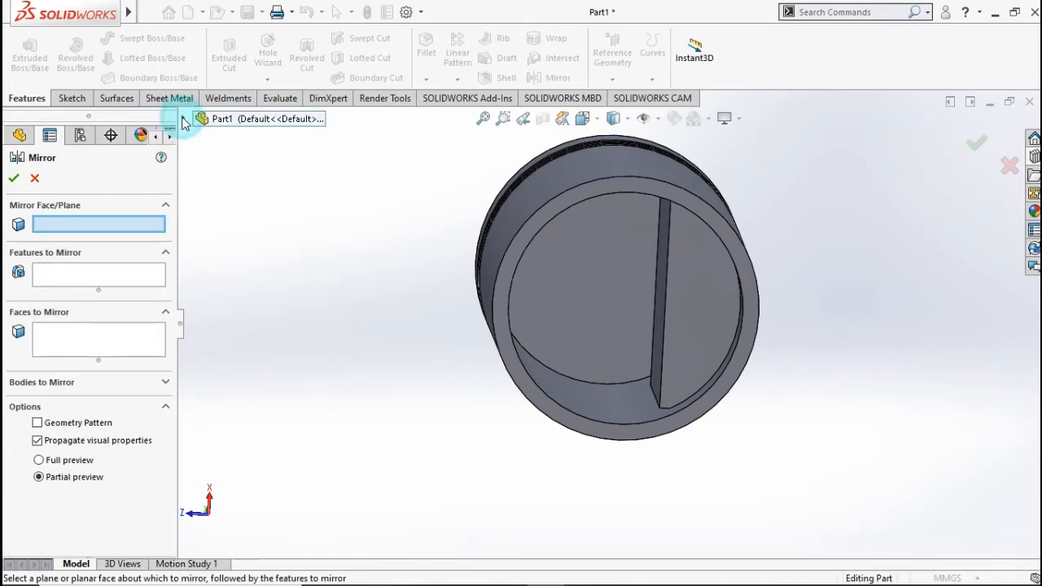
left_click(180, 119)
left_click(227, 208)
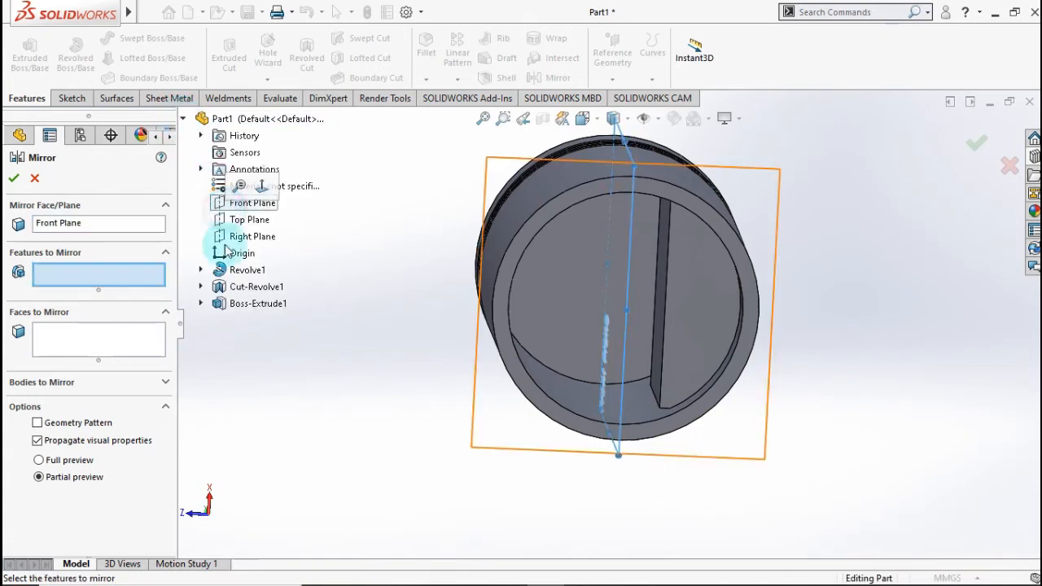
left_click(239, 308)
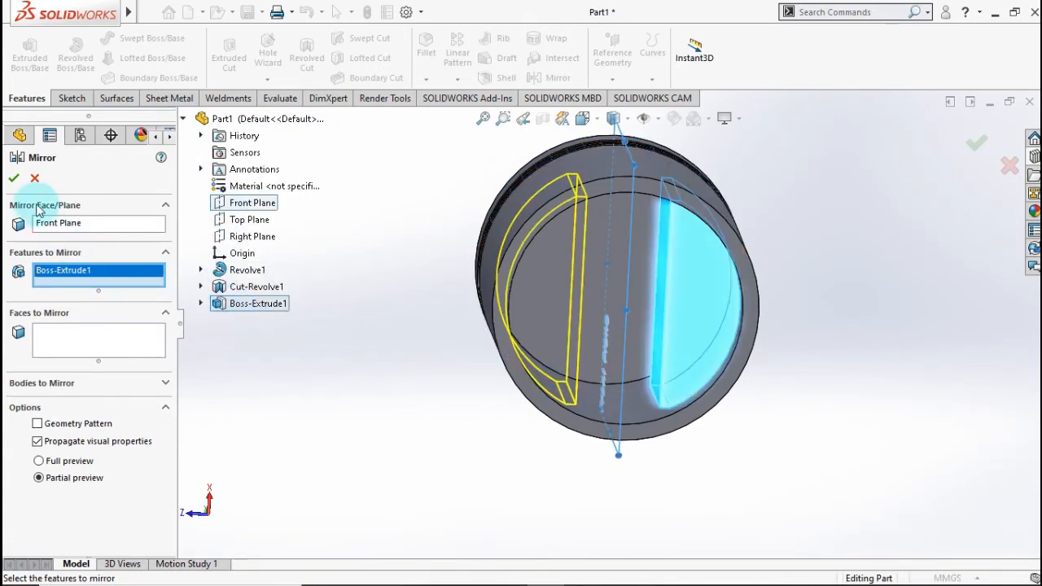
left_click(14, 182)
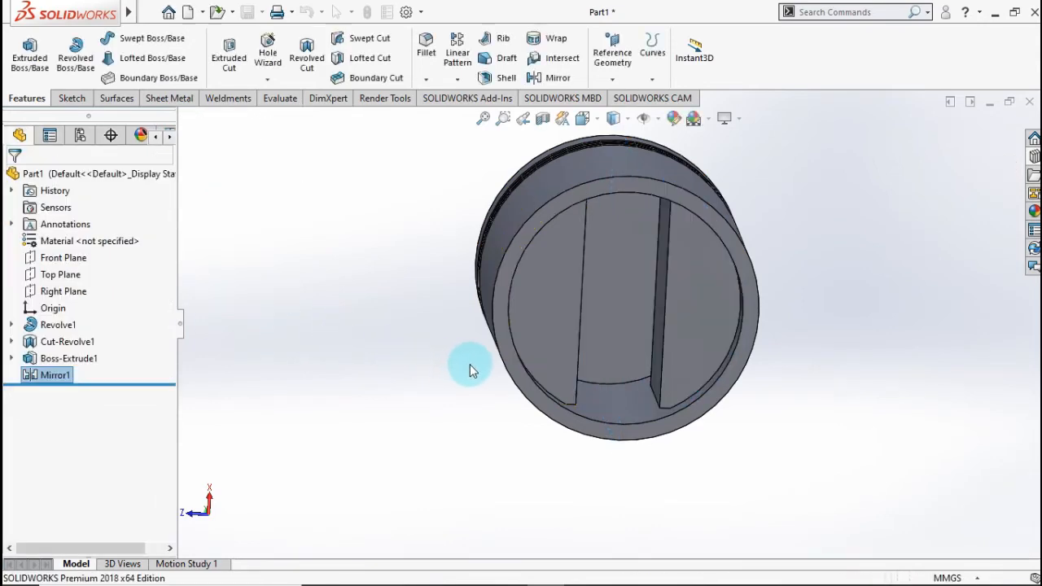
- Show the piston in a planar section view through the Front Plane
middle_click_drag(466, 348, 688, 211)
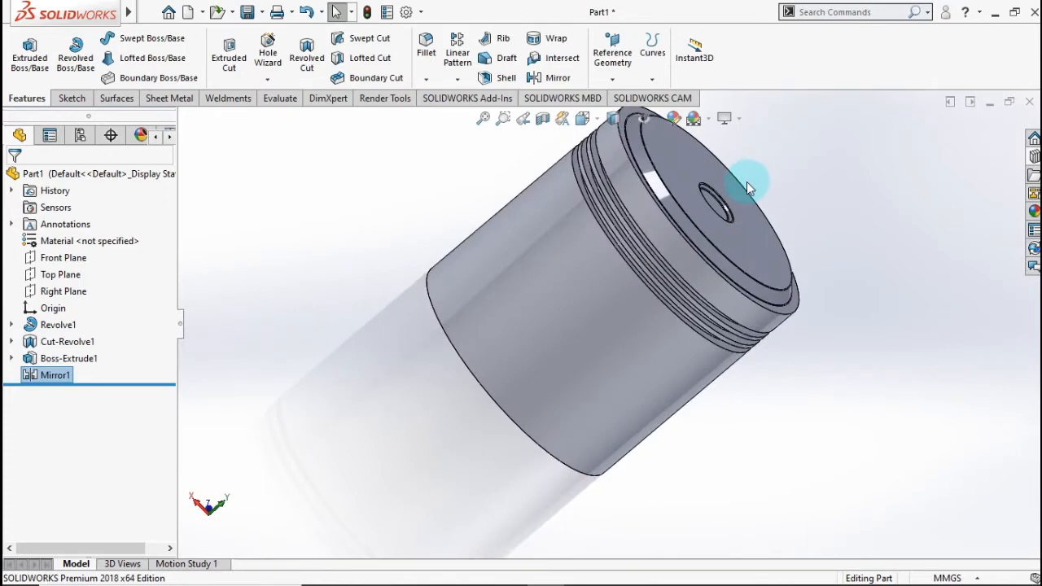
key("ctrl+7")
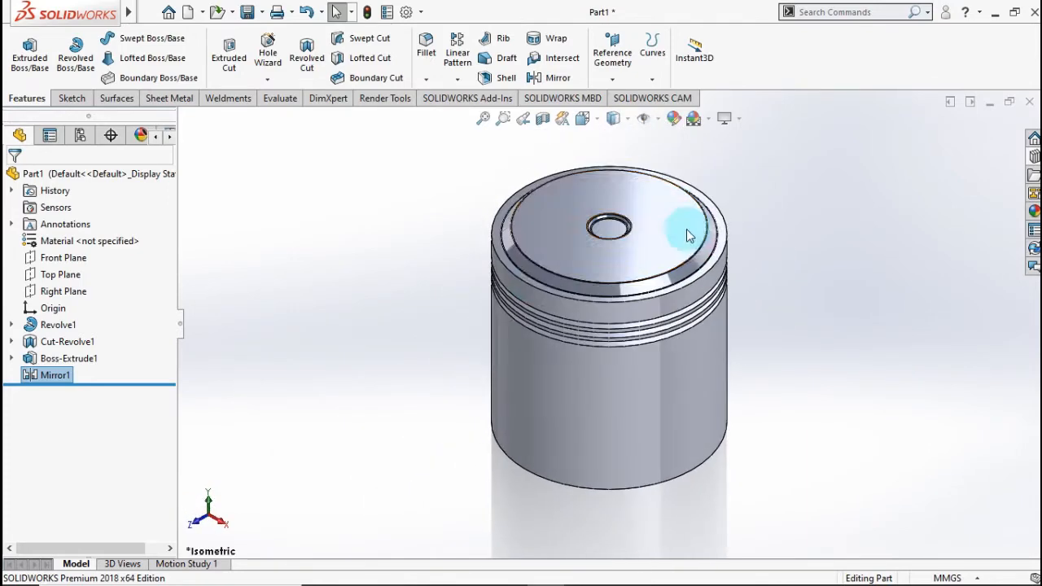
left_click(72, 262)
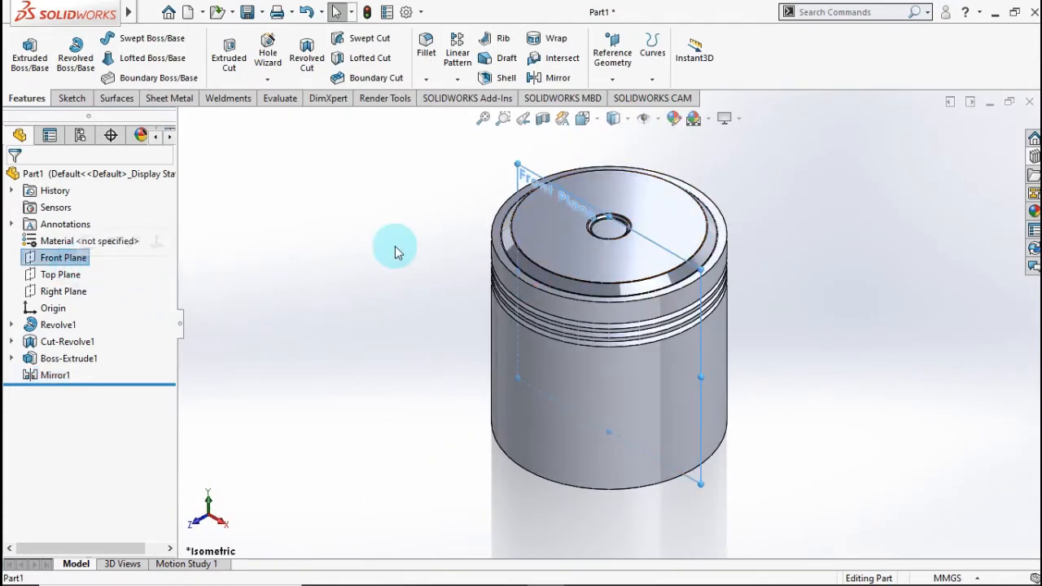
left_click(543, 120)
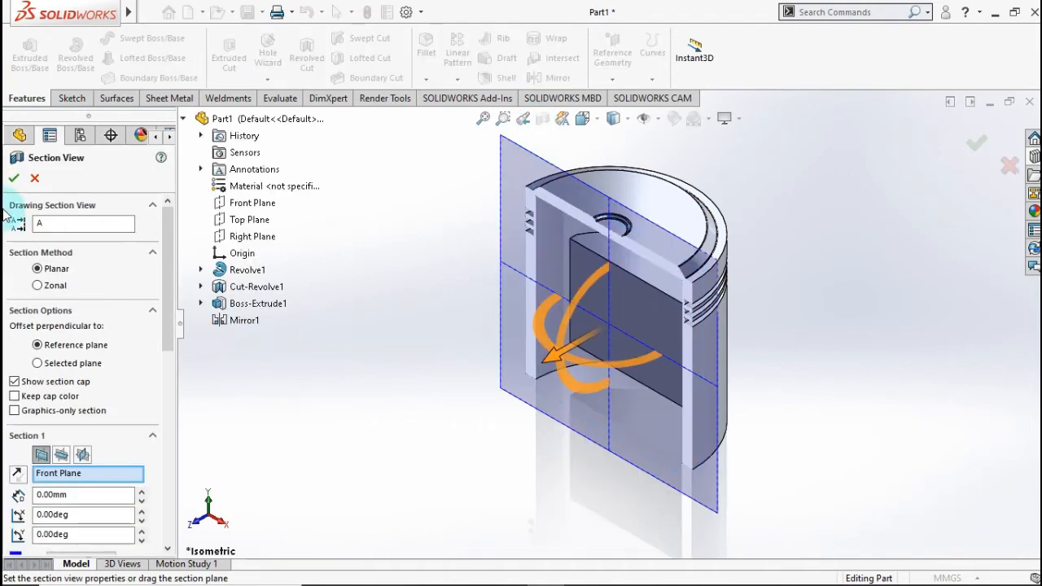
left_click(14, 180)
scroll(391, 393, "down", 2)
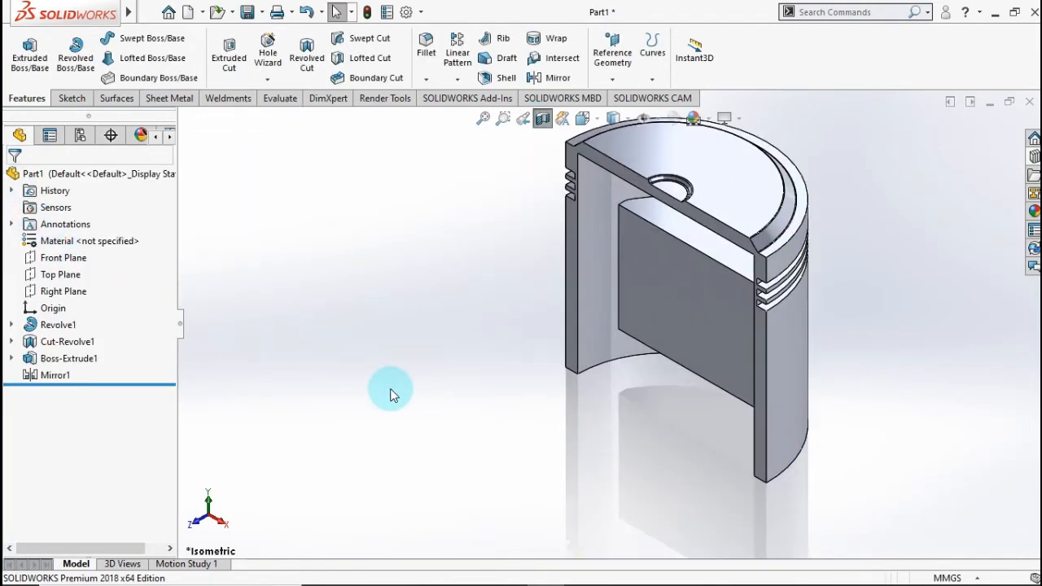
- Sketch a horizontal centerline on the Front Plane, connecting the midpoints of the boss's two vertical edges
left_click(56, 259)
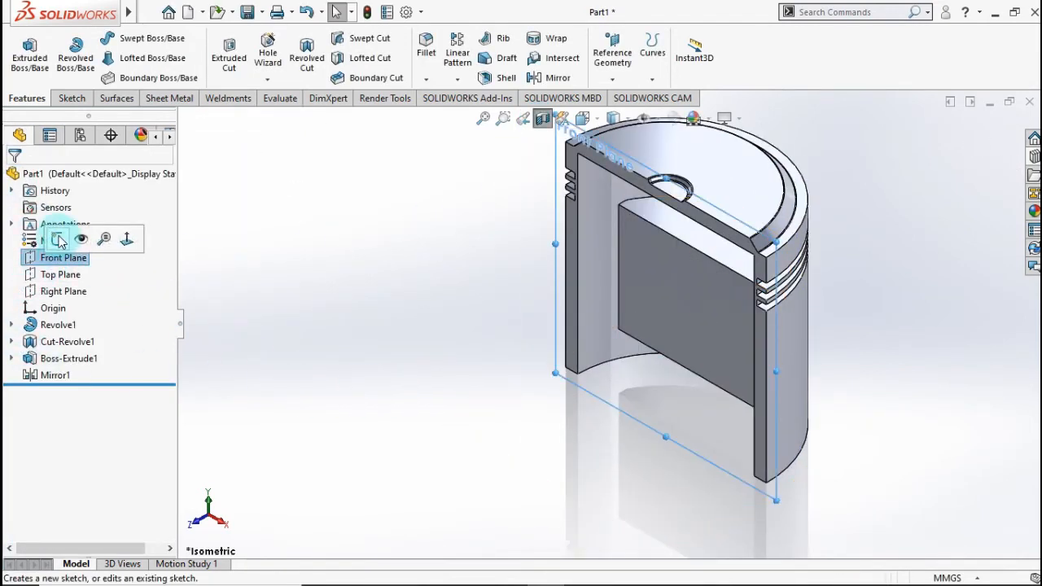
left_click(58, 239)
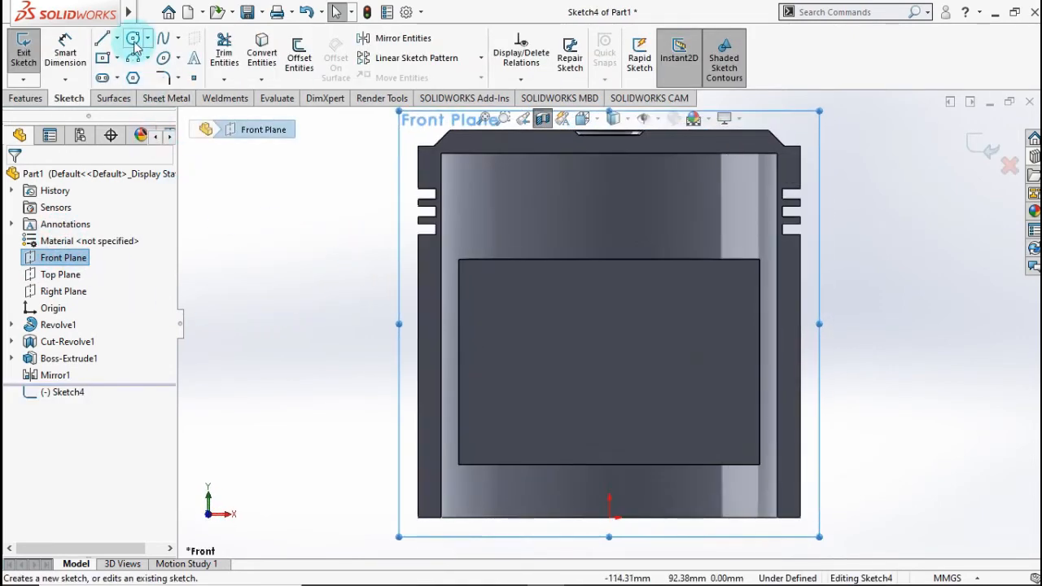
left_click(117, 38)
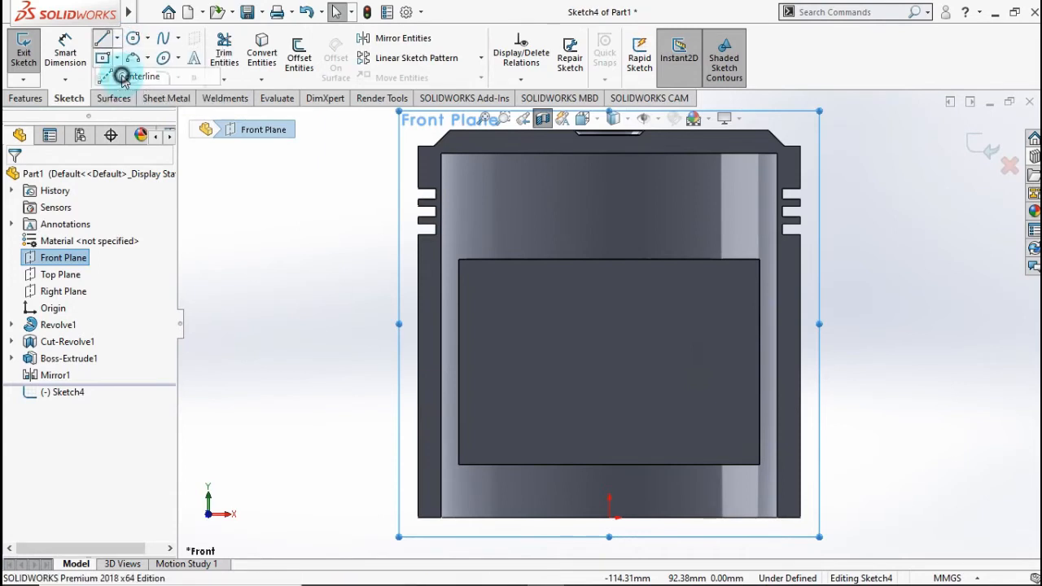
left_click(134, 73)
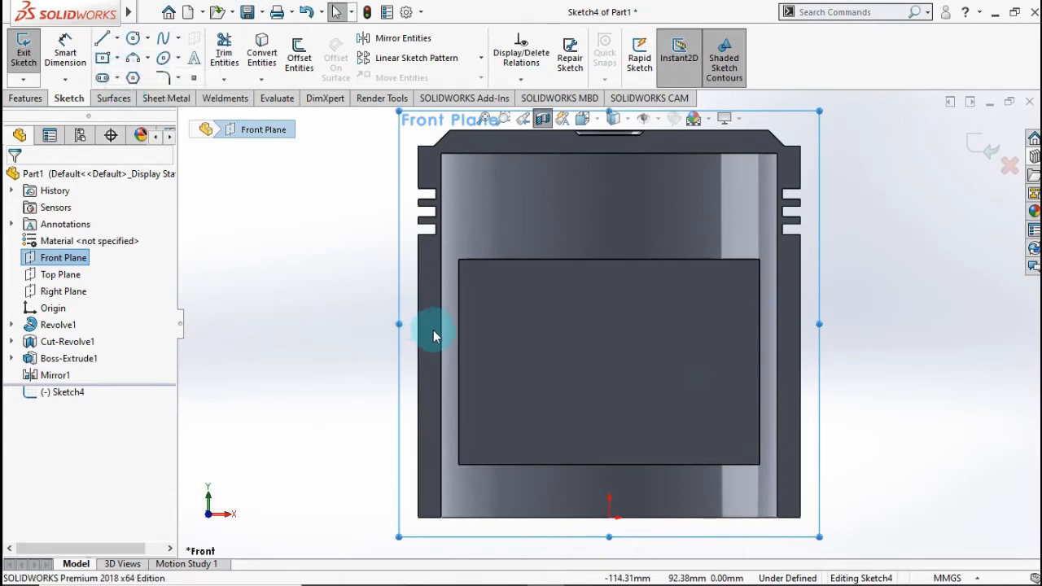
left_click(460, 365)
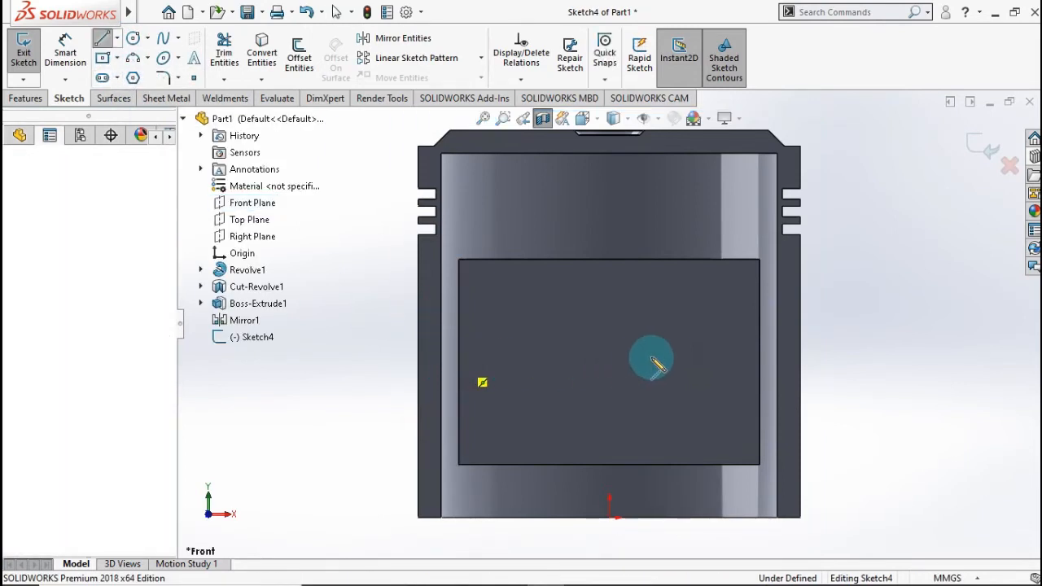
left_click(757, 364)
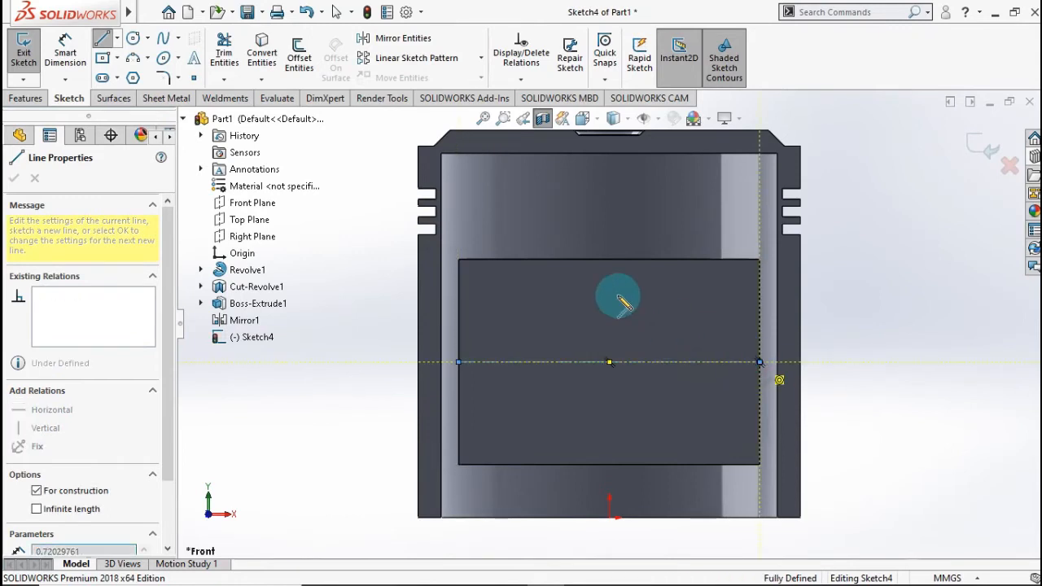
- Sketch a circle about 40 mm in diameter, centered on the centerline's midpoint
left_click(134, 38)
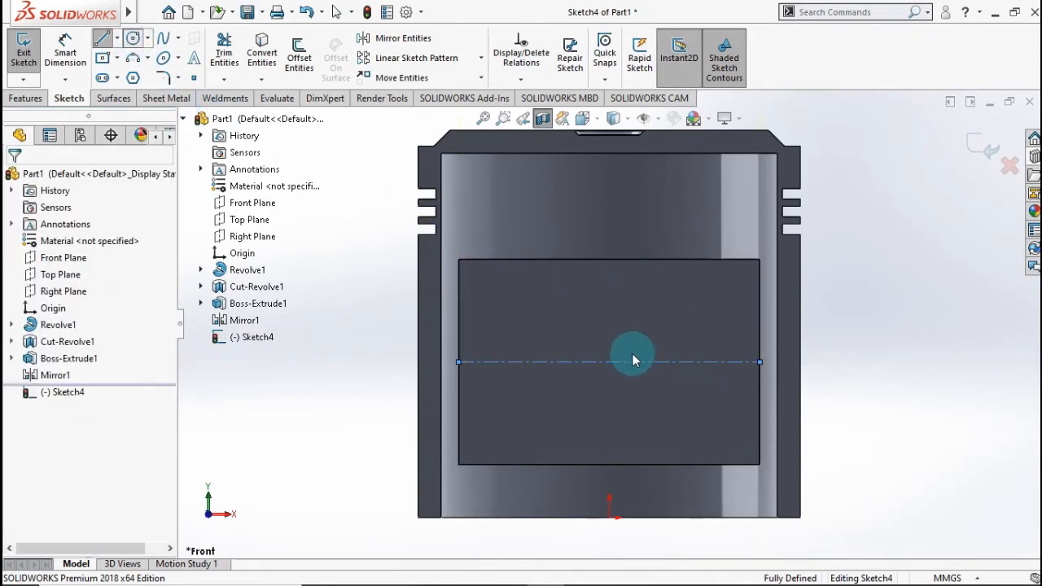
left_click(609, 362)
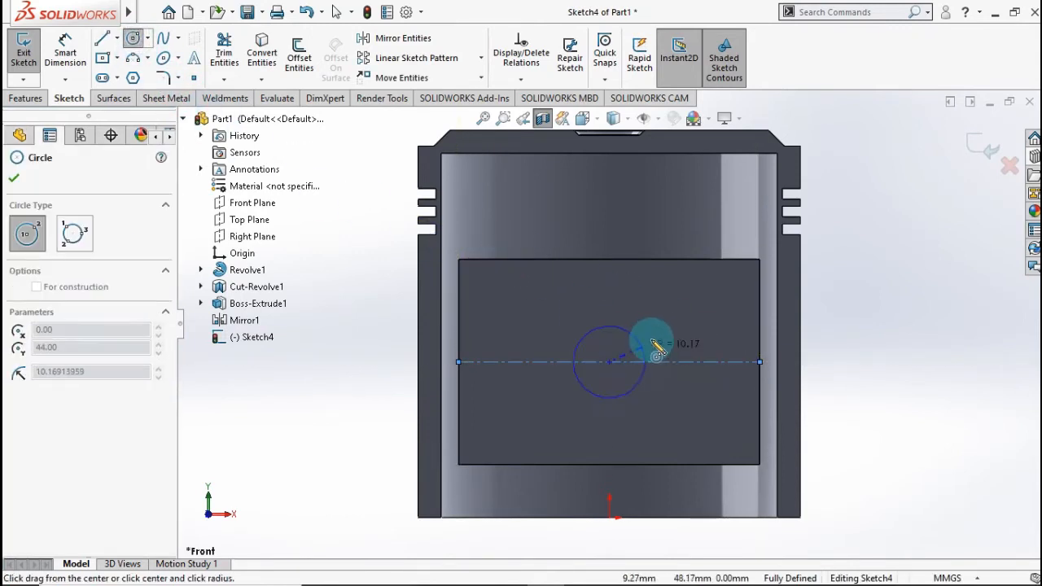
left_click(673, 328)
- Dimension the circle's diameter as 30 mm
left_click(65, 50)
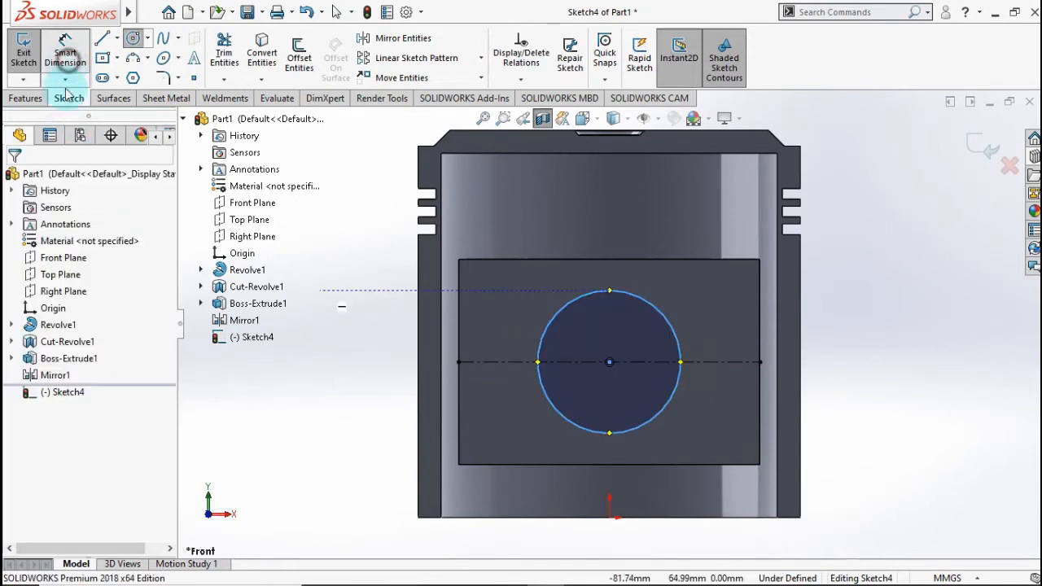
left_click(672, 409)
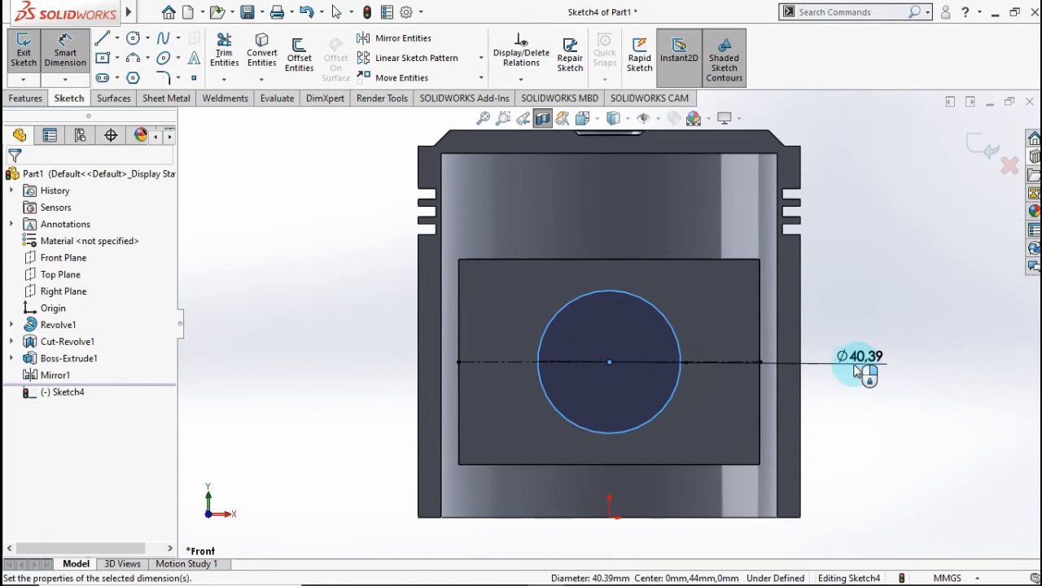
left_click(855, 371)
type("30")
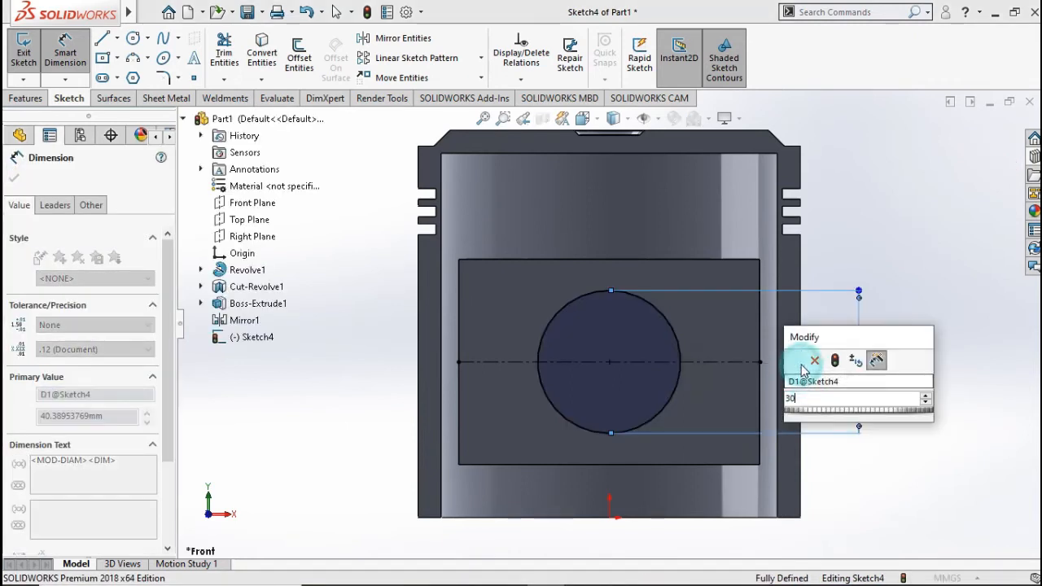
left_click(801, 360)
scroll(633, 379, "up", 1)
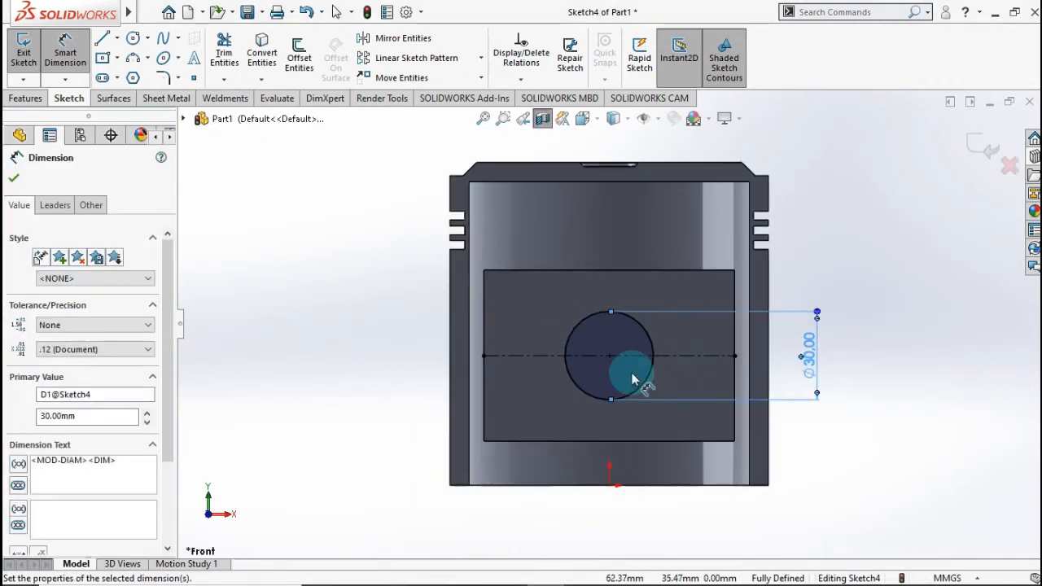
left_click(14, 178)
- Cut-extrude the 30 mm circle through both bosses using Mid Plane with a depth of 169 mm
left_click(27, 99)
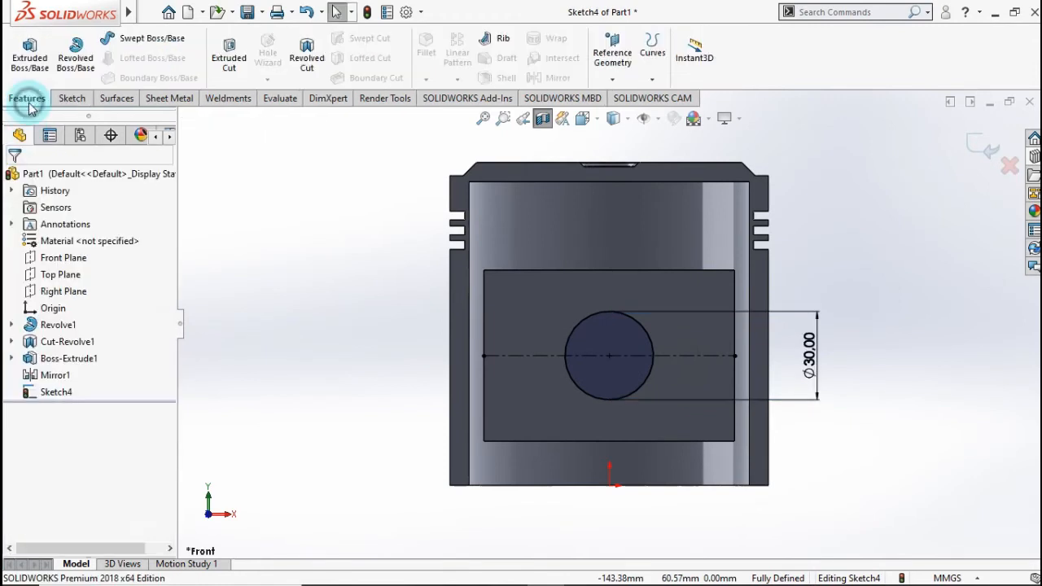
left_click(214, 57)
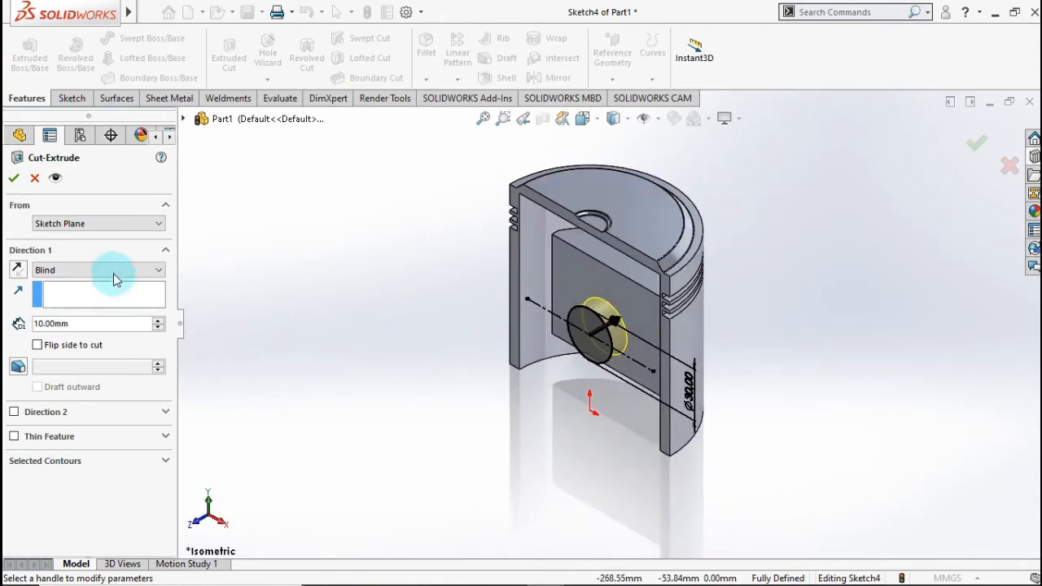
left_click(113, 273)
left_click(111, 363)
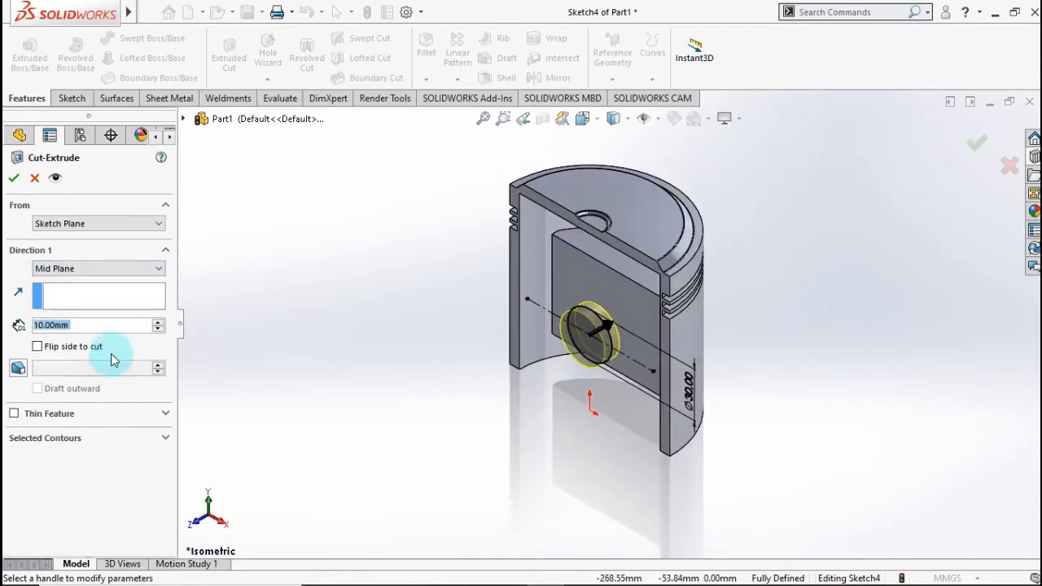
left_click_drag(612, 326, 727, 257)
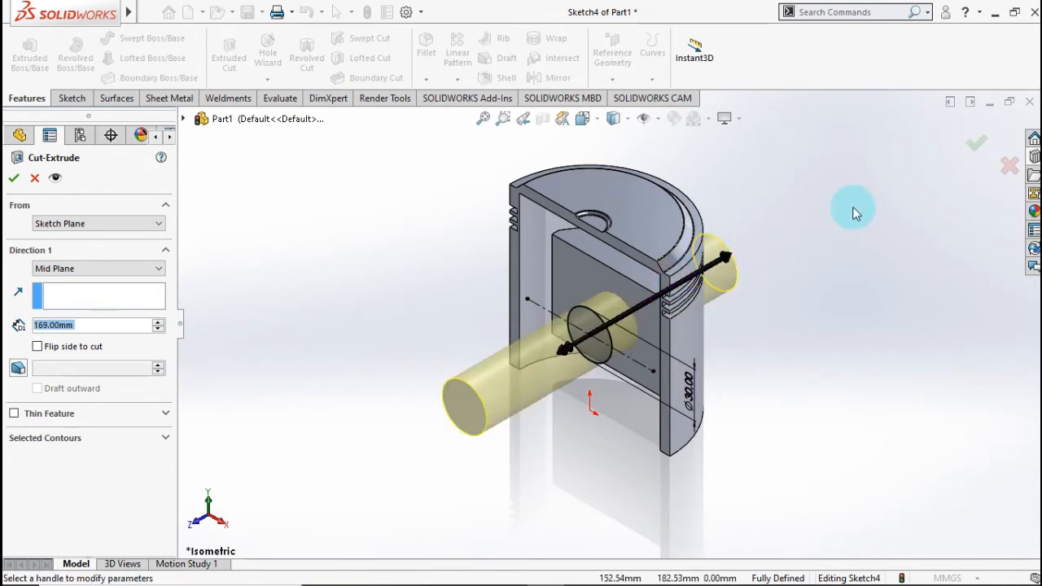
left_click(960, 161)
- Start a sketch on the Front Plane and draw a vertical centerline from the origin up past the boss's upper edge
middle_click_drag(752, 331, 791, 355)
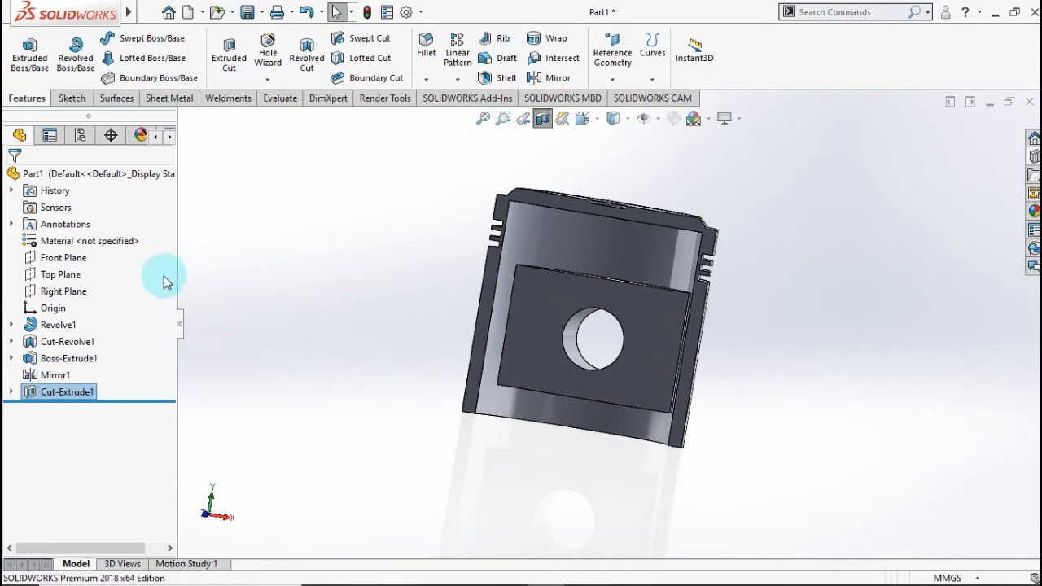
left_click(64, 257)
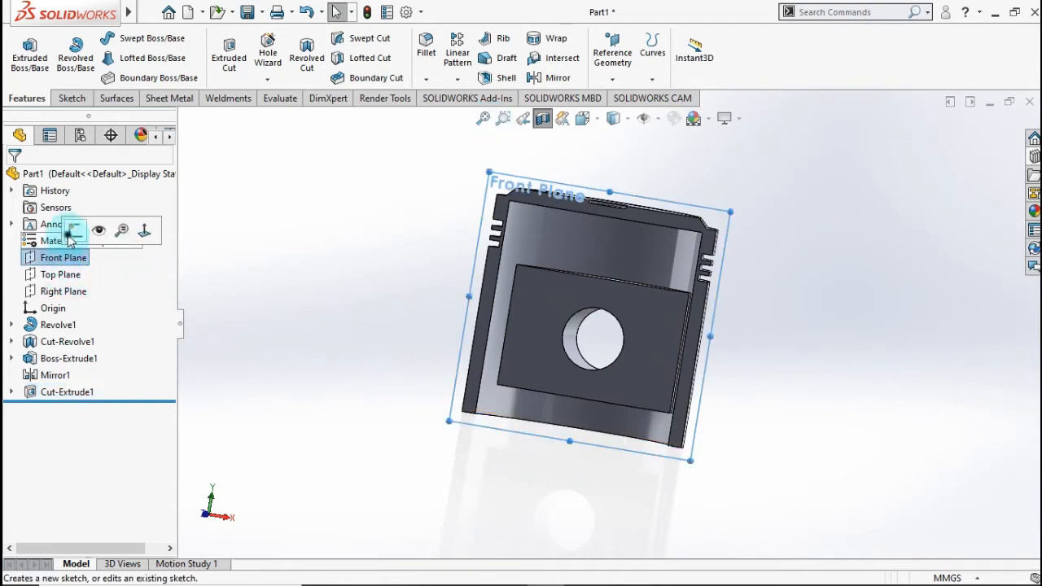
left_click(71, 230)
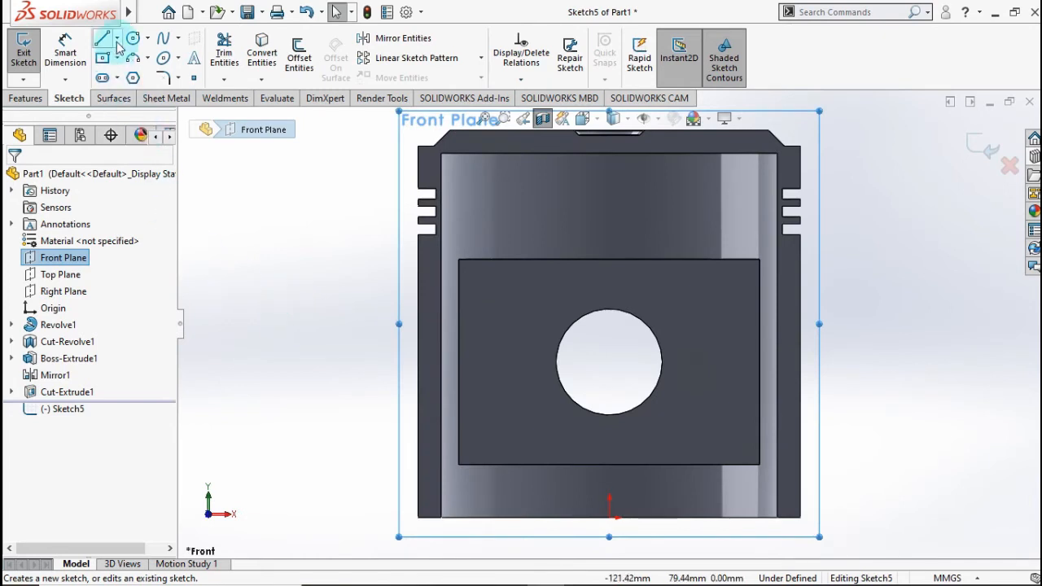
left_click(117, 39)
left_click(136, 76)
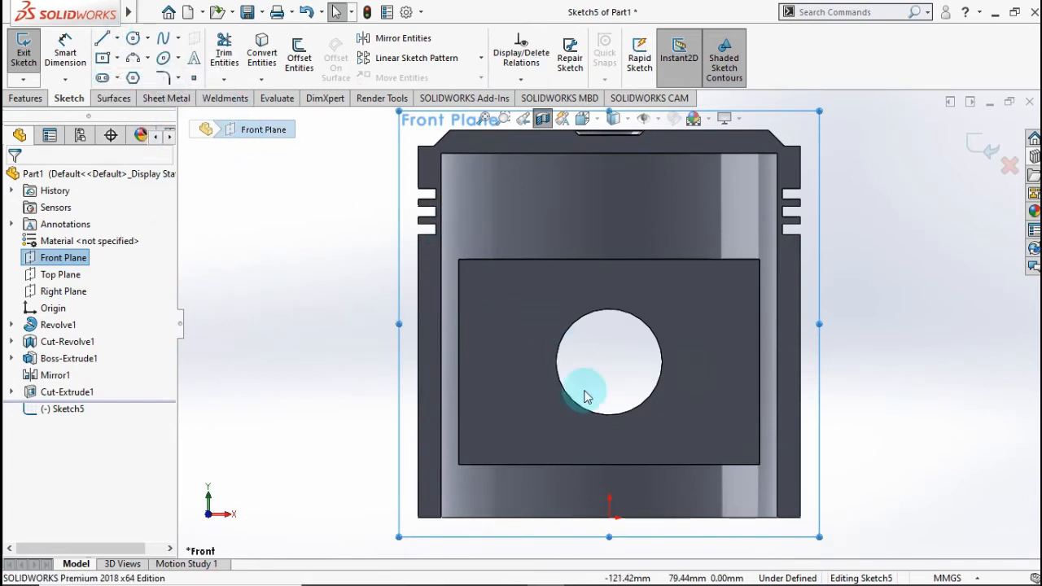
left_click(610, 516)
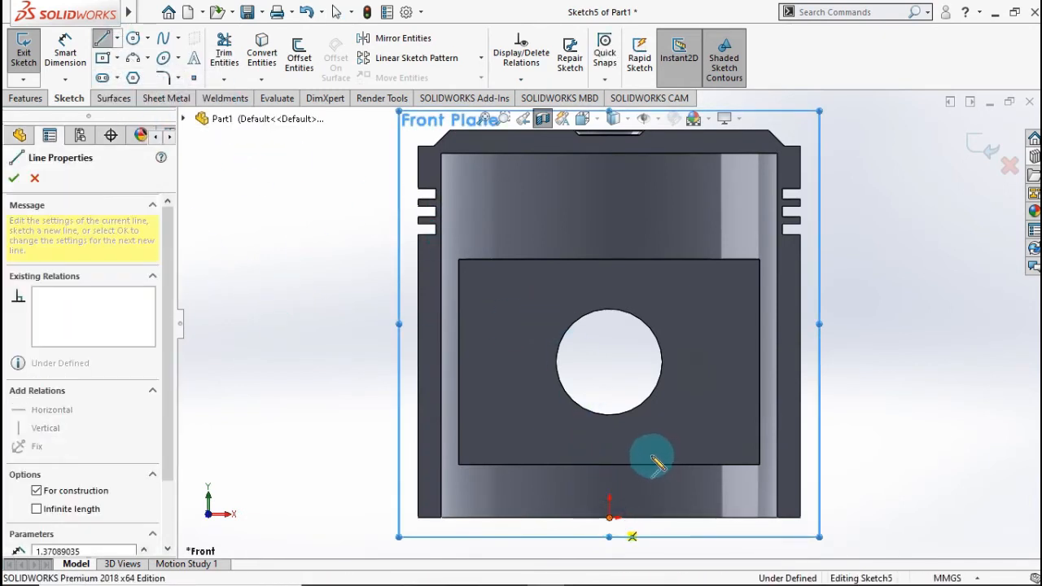
scroll(668, 462, "up", 2)
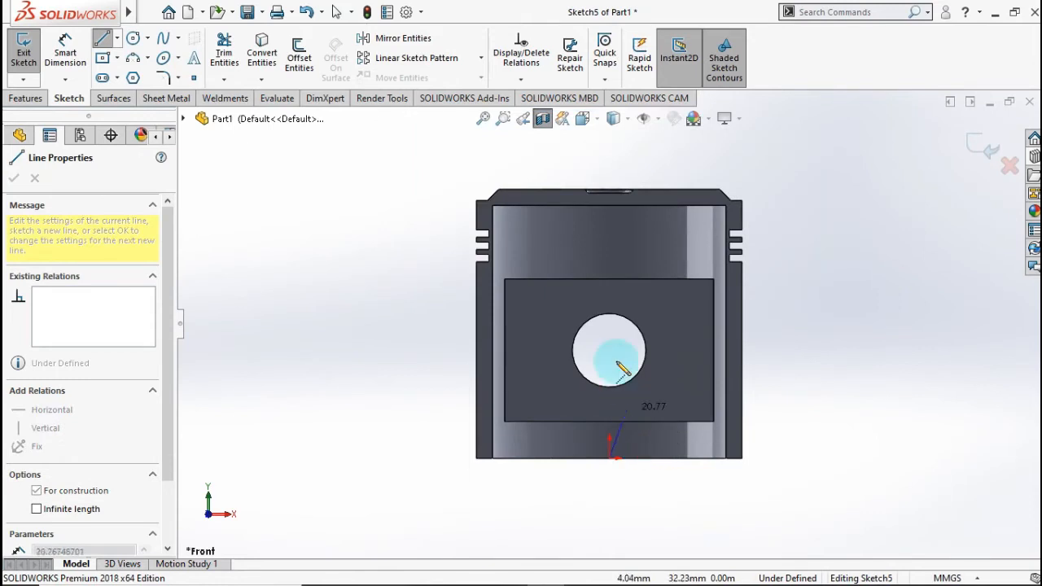
left_click(609, 262)
key("Escape")
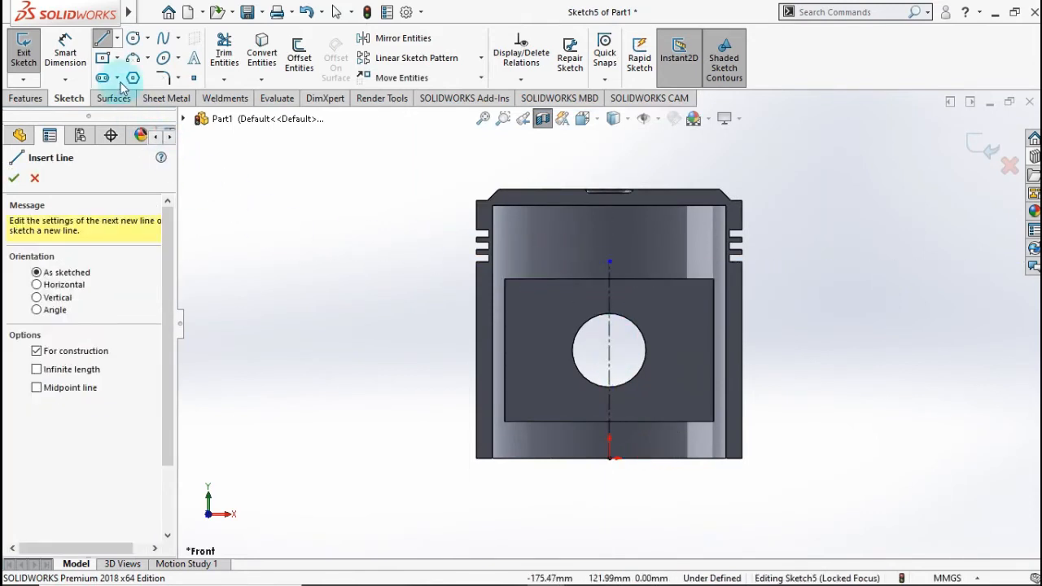
- Sketch a four-line half profile with a sloped corner, about 34 mm wide and 10 mm high, between the centerline and the piston's bottom edge
left_click(119, 41)
left_click(130, 56)
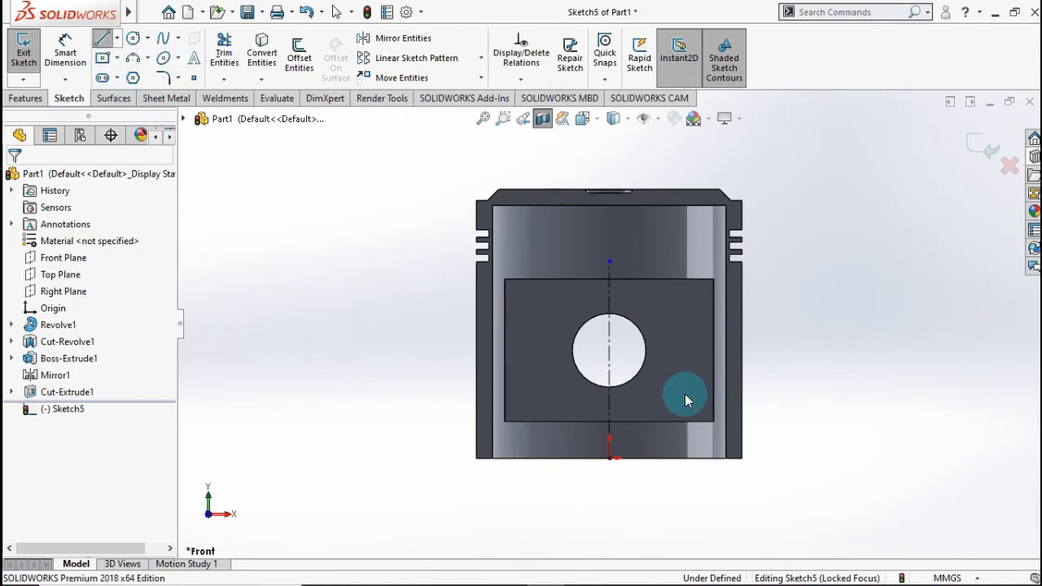
scroll(688, 399, "down", 2)
scroll(582, 466, "down", 3)
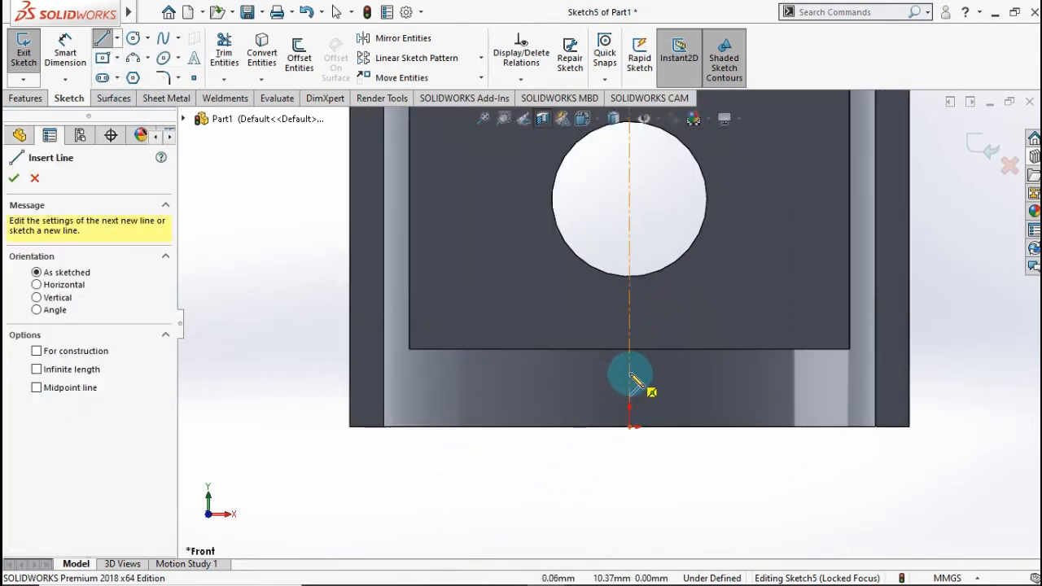
left_click_drag(631, 374, 526, 373)
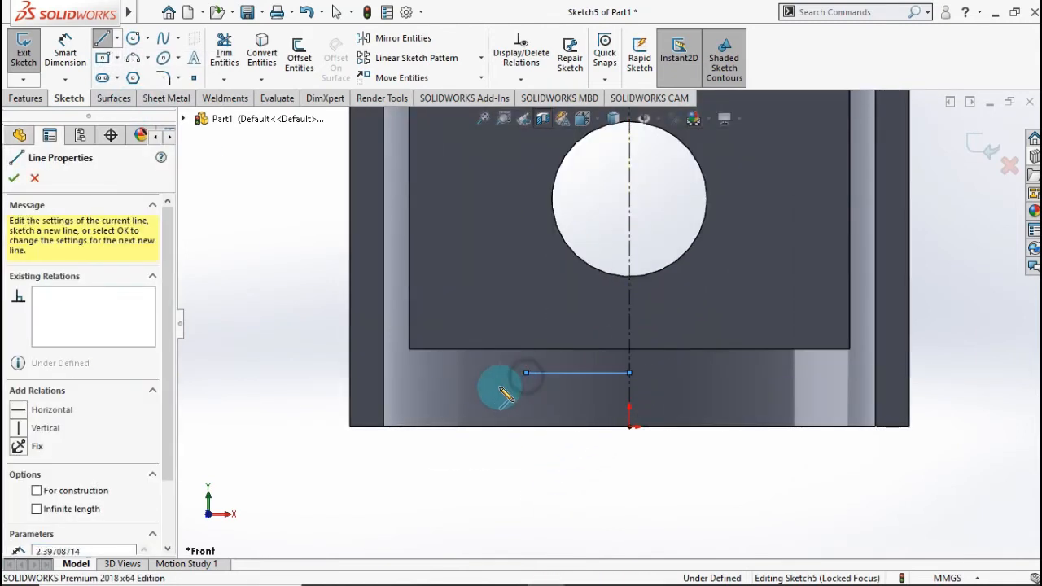
left_click(455, 400)
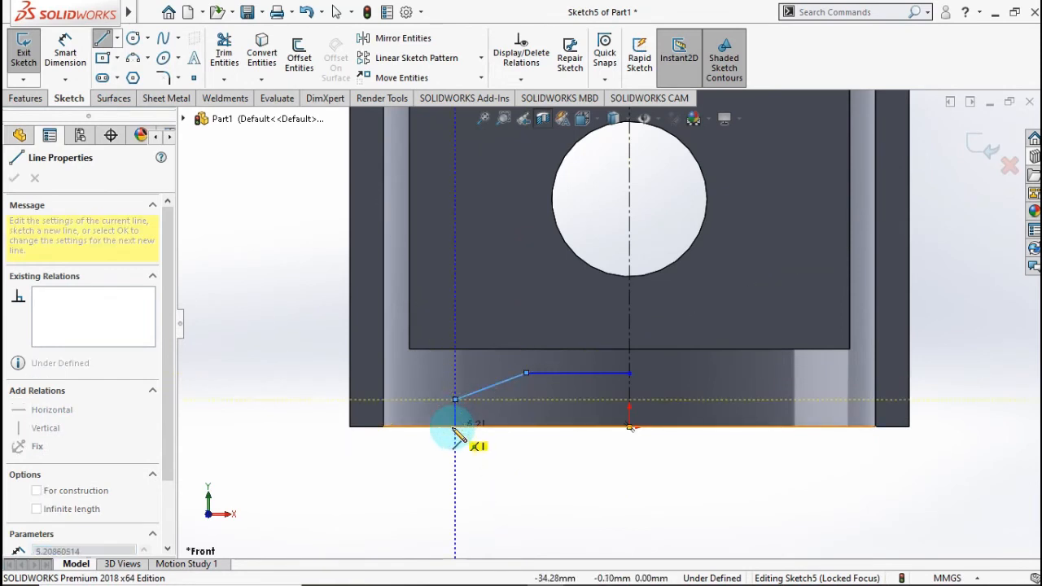
left_click(455, 425)
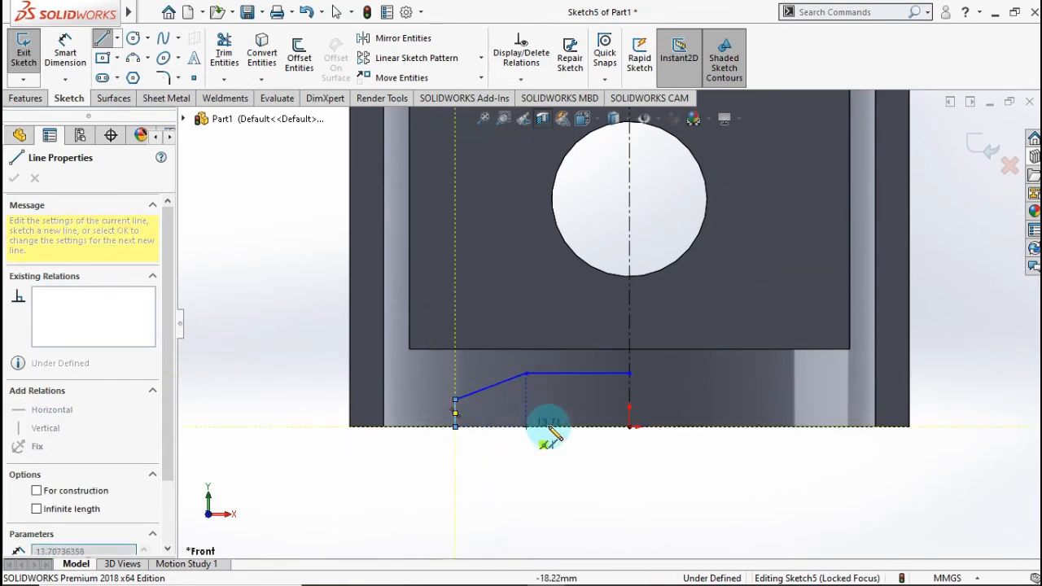
left_click(629, 426)
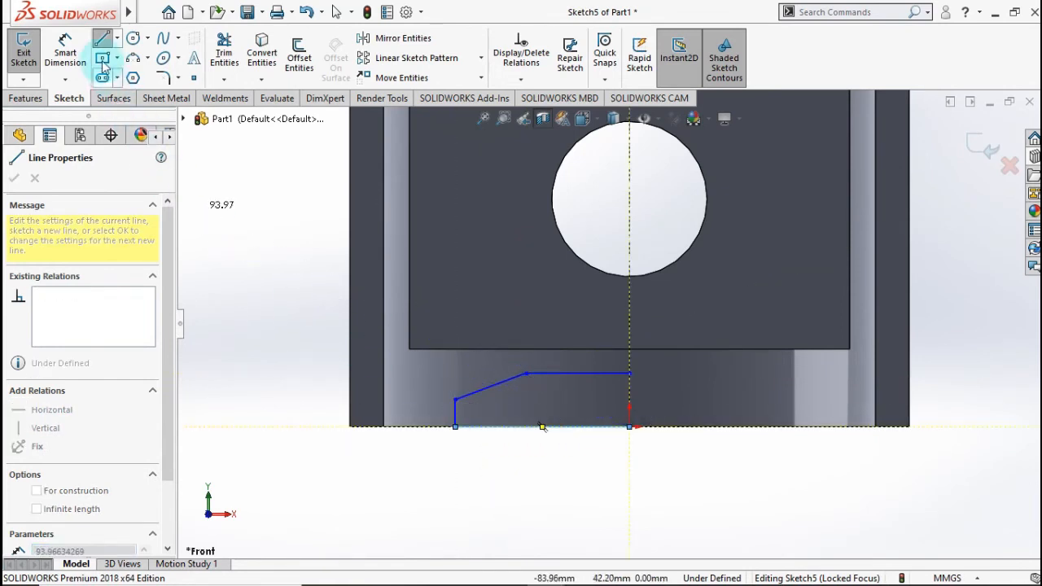
- Dimension the length of the half profile's upper horizontal line as 23 mm
left_click(71, 46)
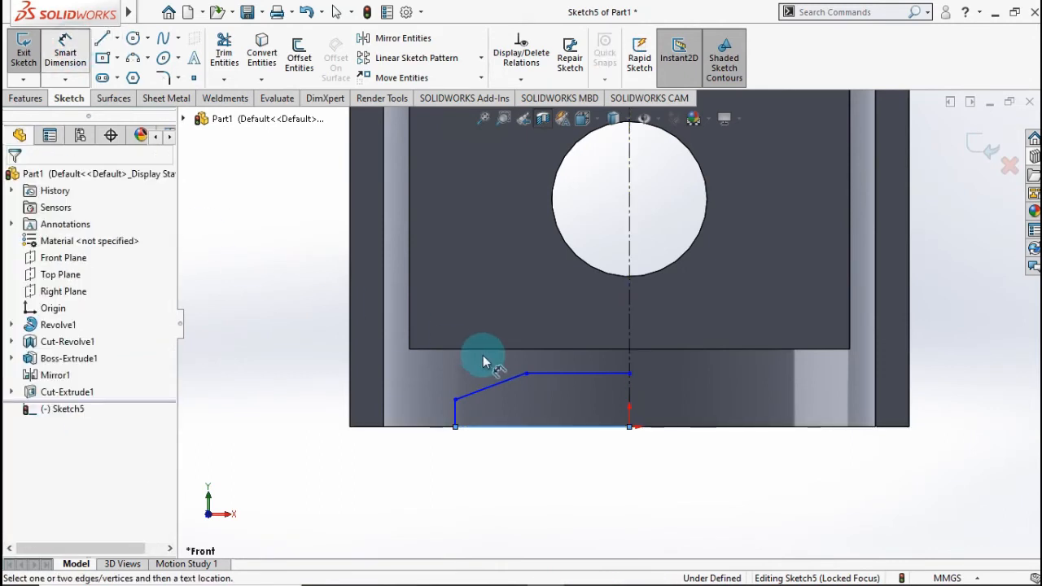
left_click(567, 373)
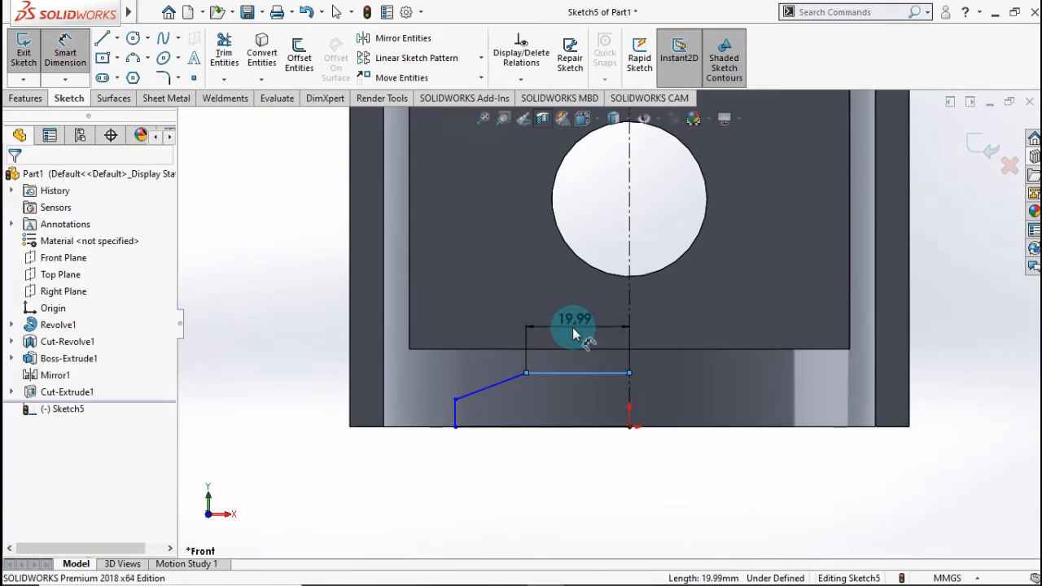
left_click(572, 328)
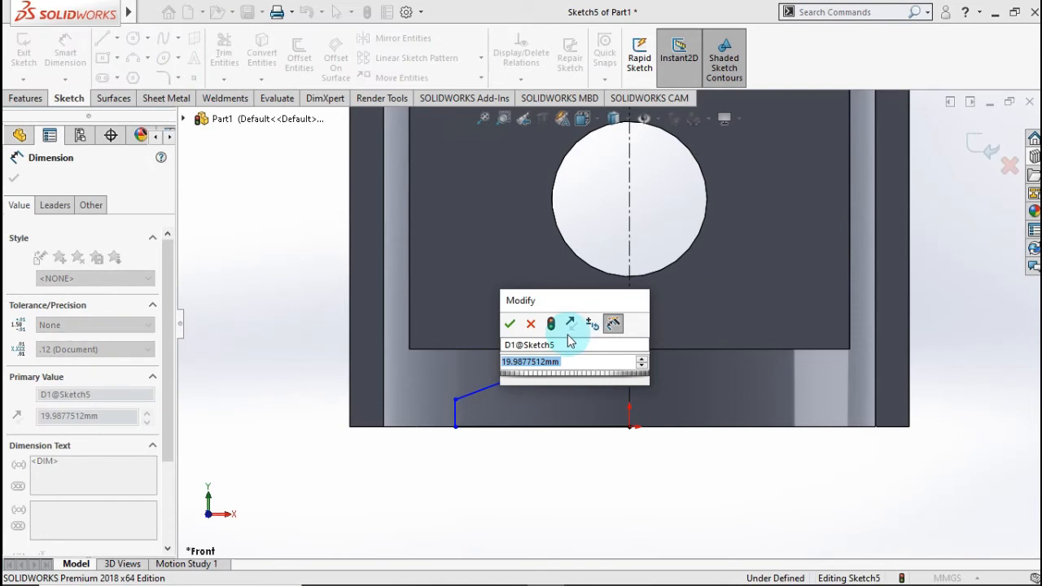
left_click(509, 324)
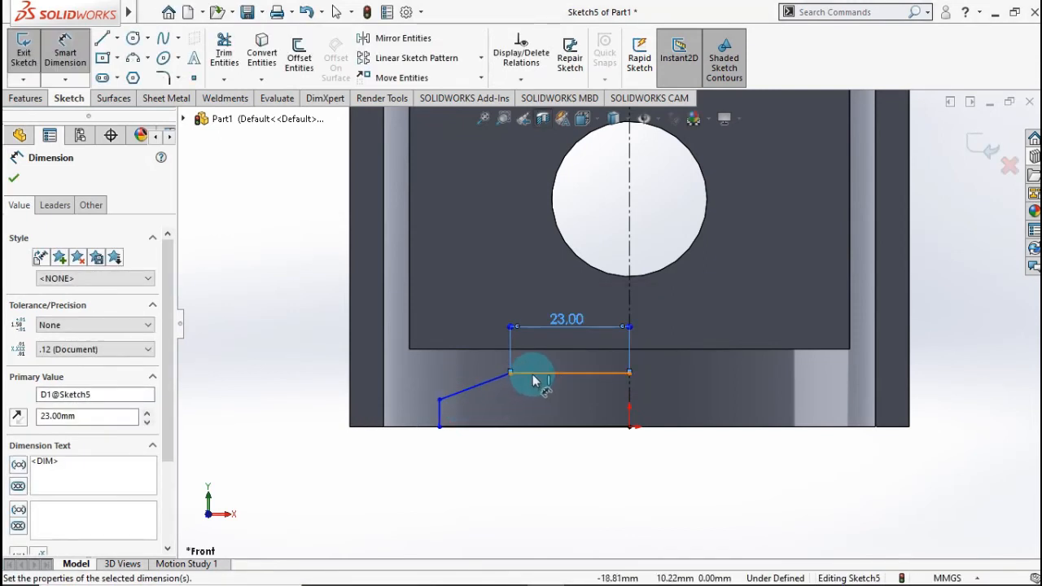
- Dimension the height between the half profile's upper and lower horizontal lines as 9 mm
left_click(532, 374)
left_click(478, 426)
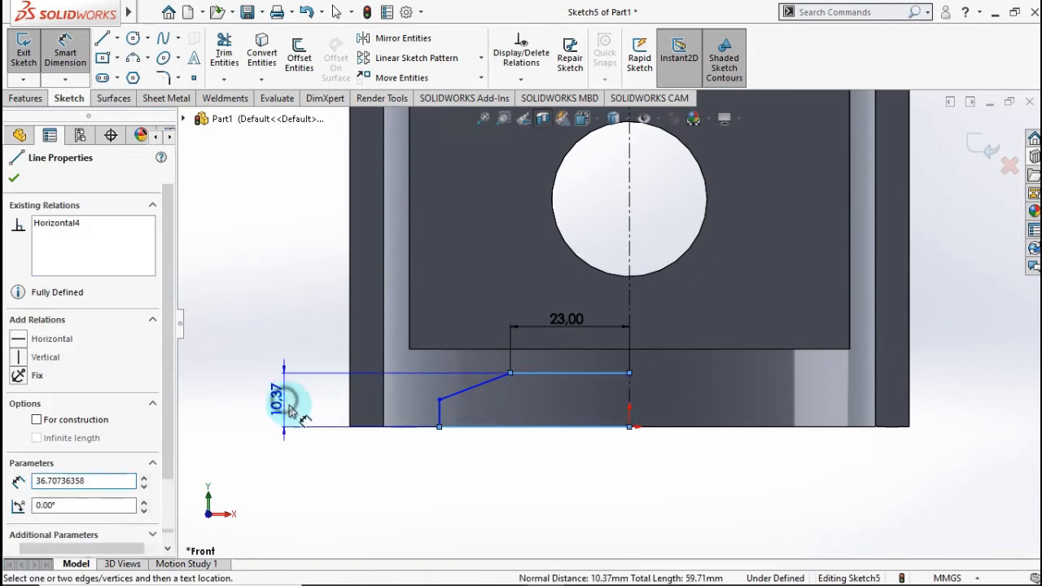
left_click(287, 407)
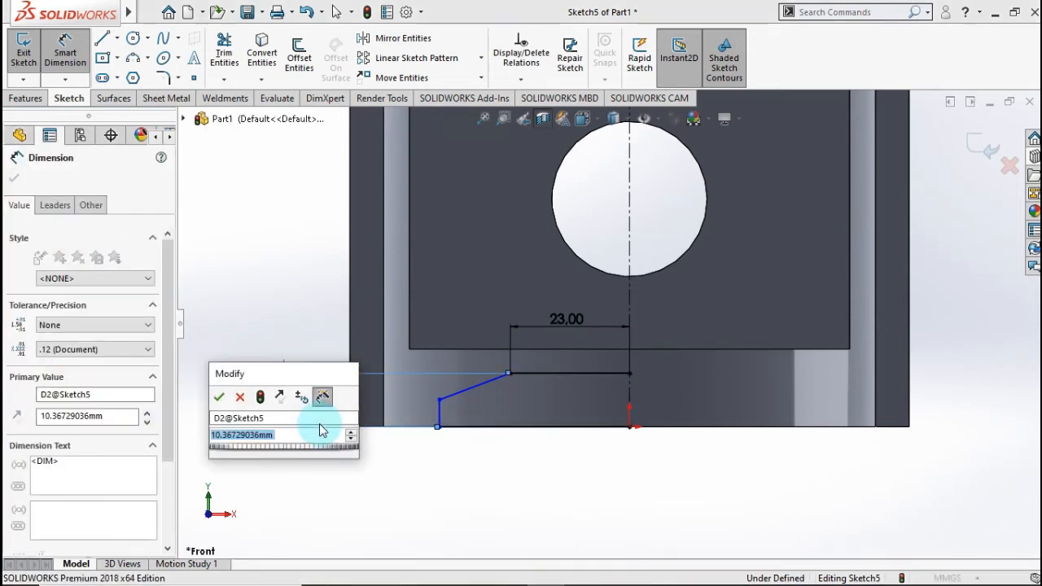
type("9")
left_click(415, 421)
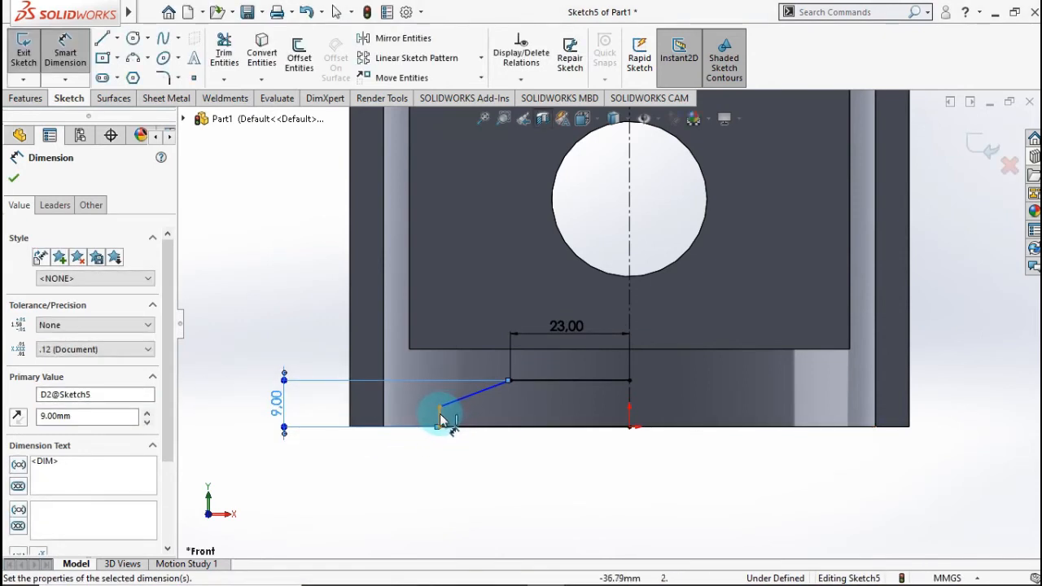
- Dimension the half profile's short outer vertical line as 6 mm
left_click(439, 419)
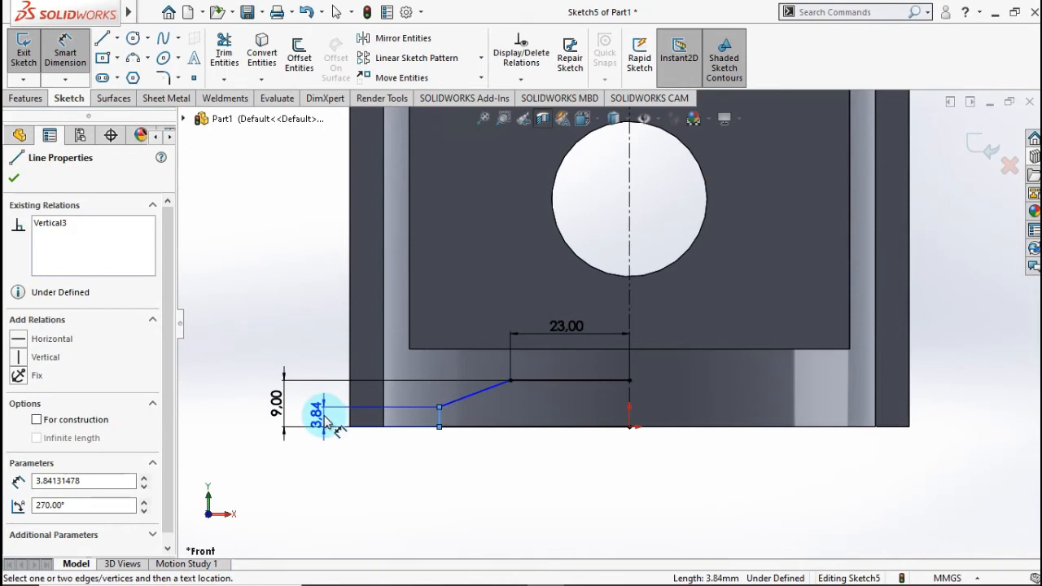
left_click(324, 417)
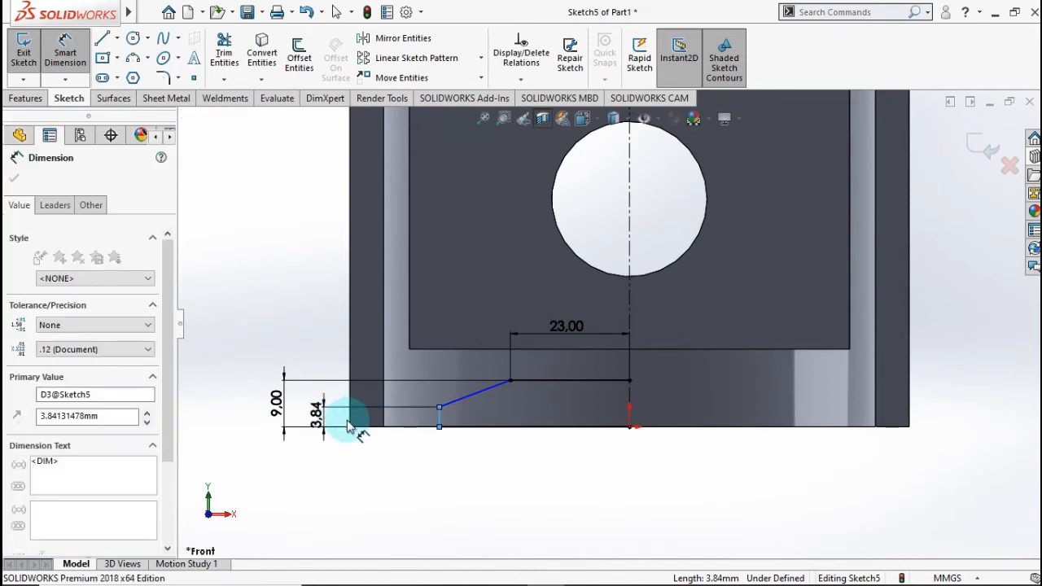
left_click(258, 410)
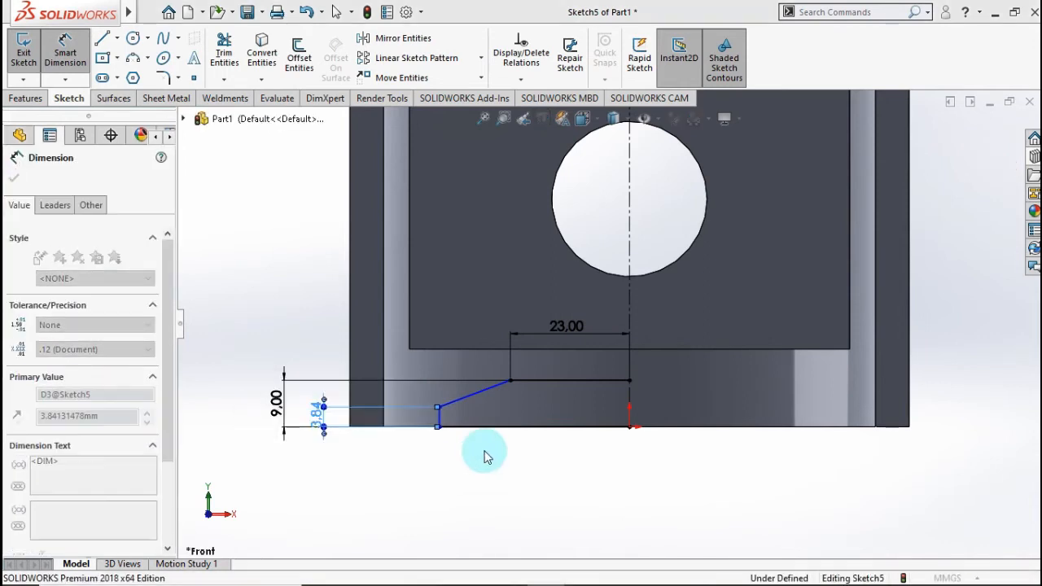
- Dimension the length of the half profile's bottom line as 40 mm
left_click(535, 442)
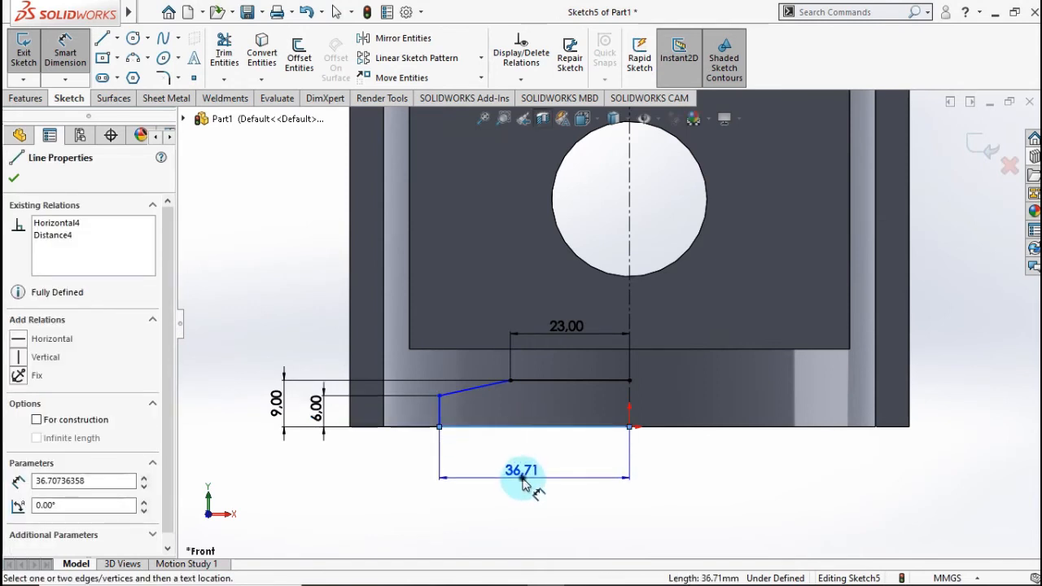
left_click(523, 485)
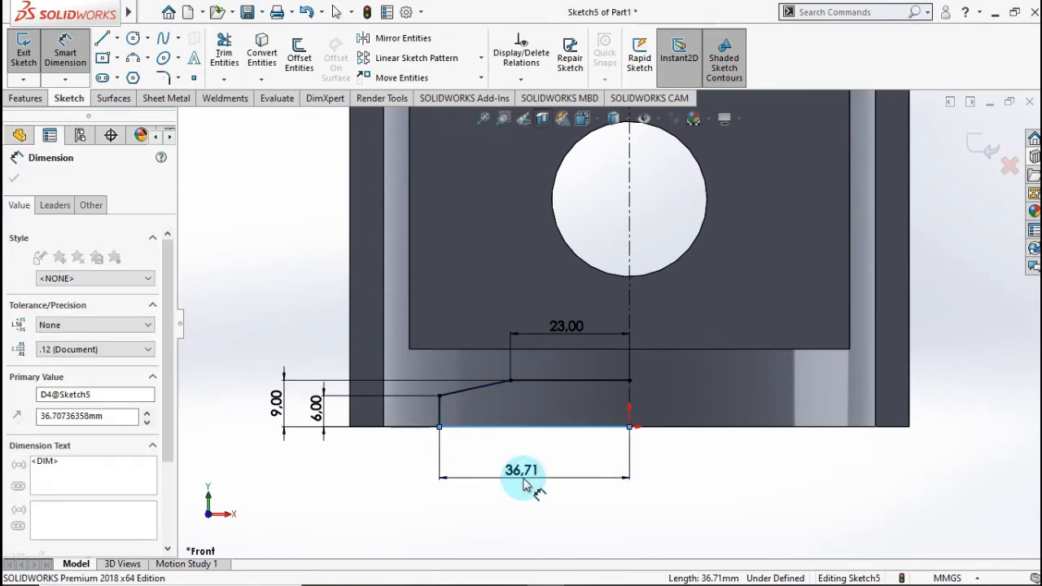
left_click(455, 473)
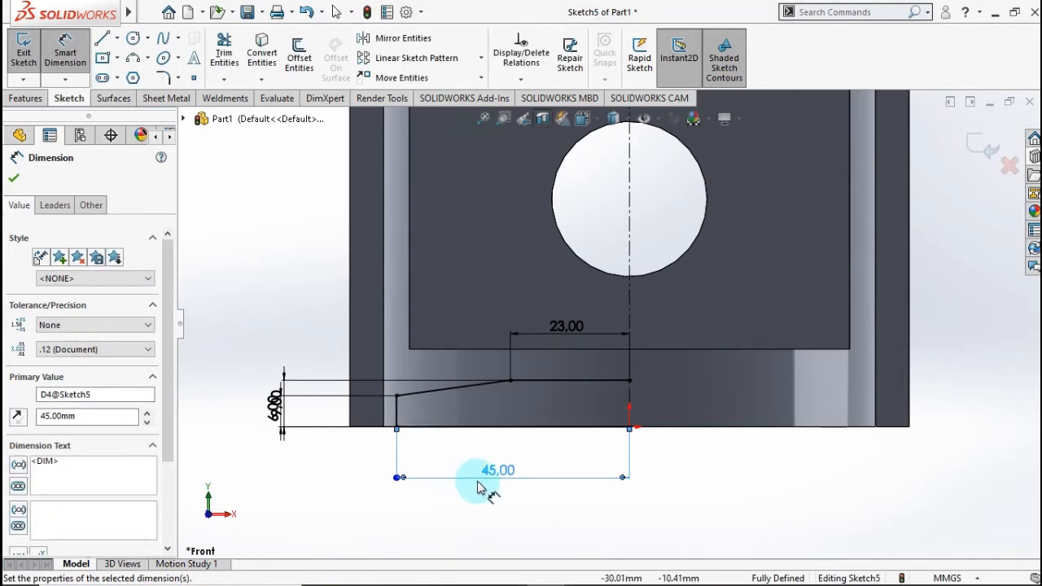
left_click(505, 471)
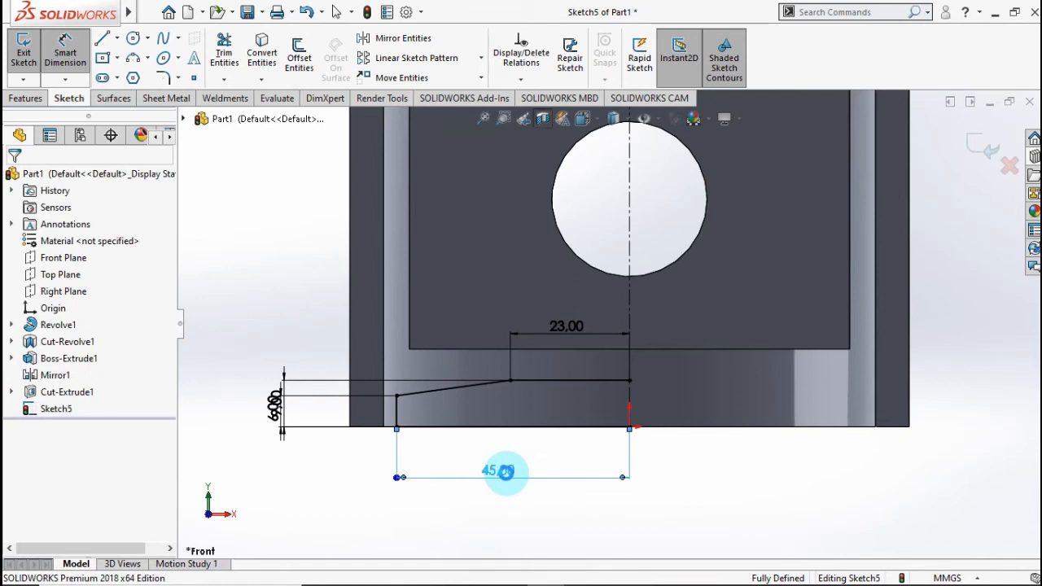
type("46")
left_click(442, 473)
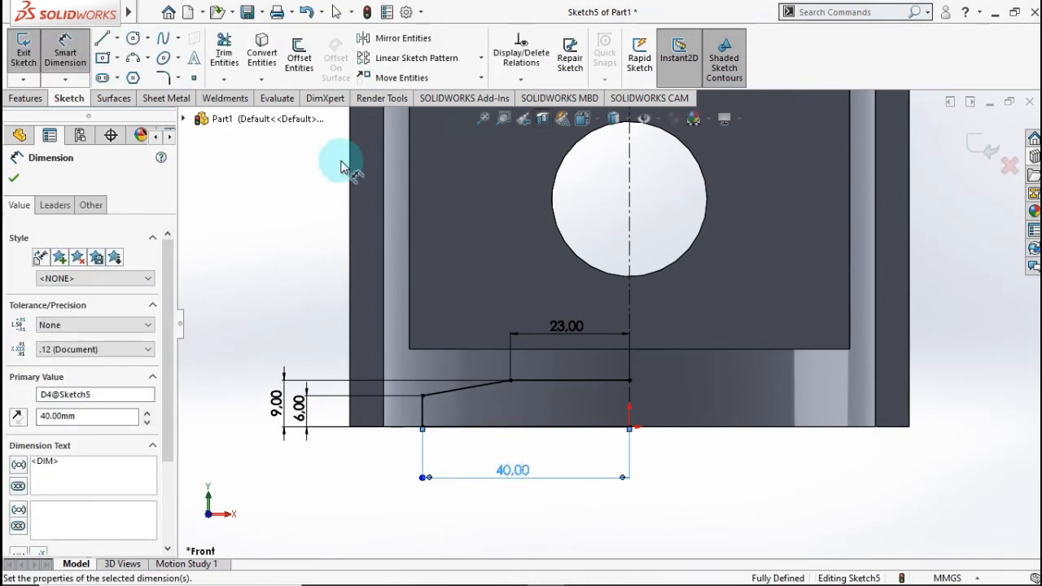
- Mirror the half profile's four lines about the vertical centerline
left_click(375, 43)
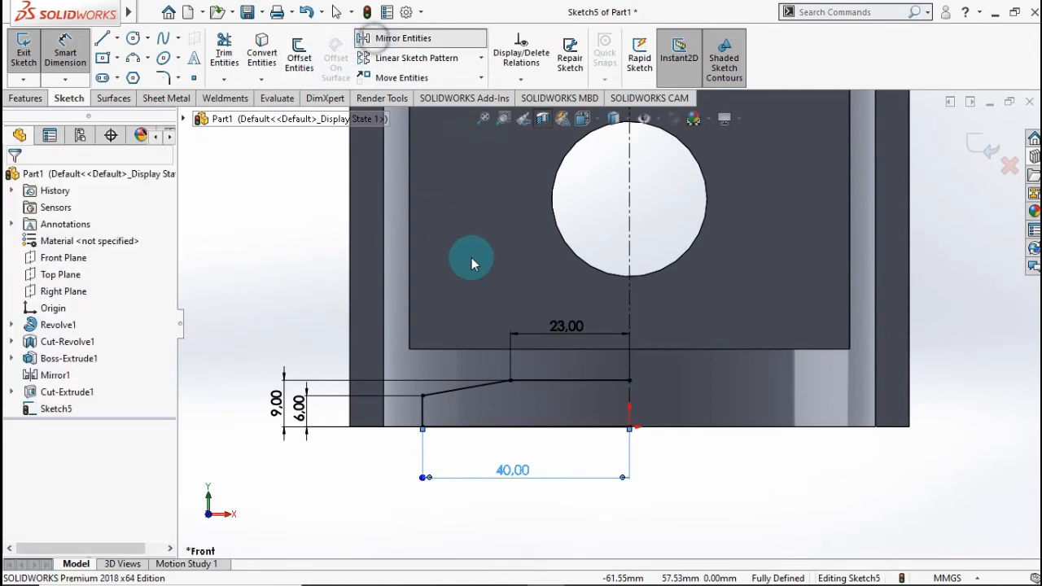
left_click(548, 385)
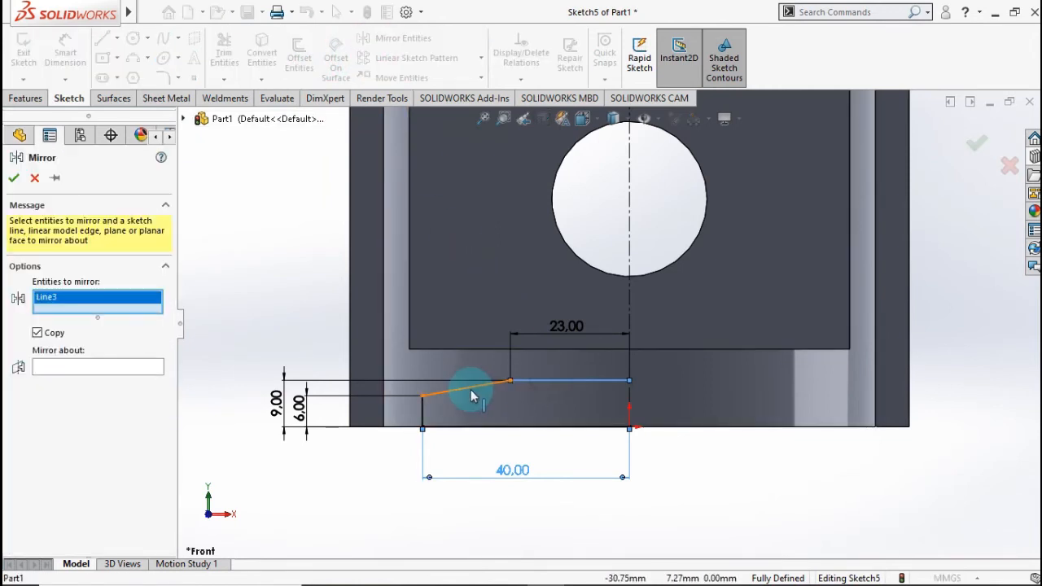
left_click(467, 389)
left_click(422, 413)
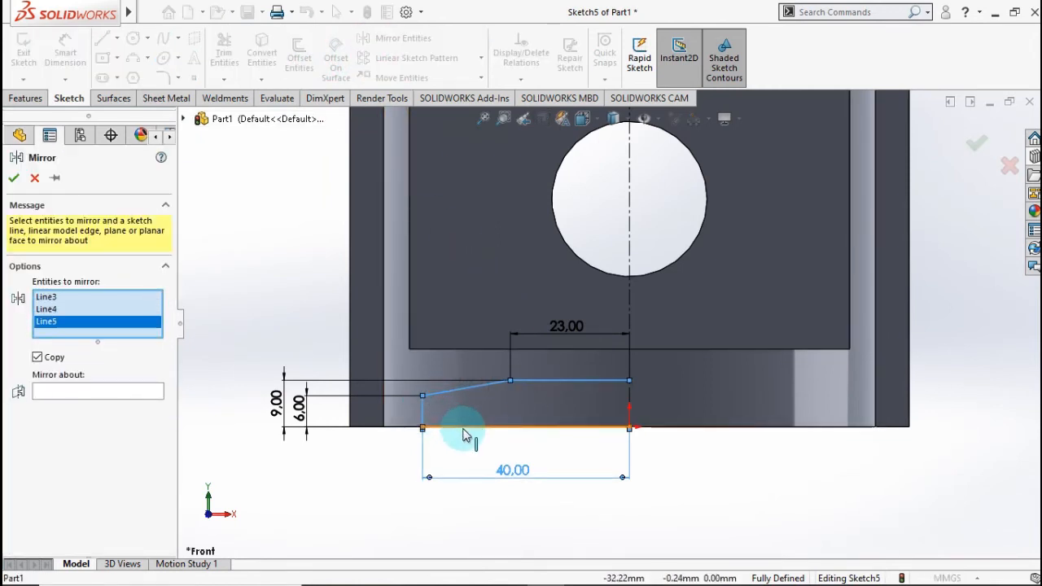
left_click(463, 428)
left_click(107, 399)
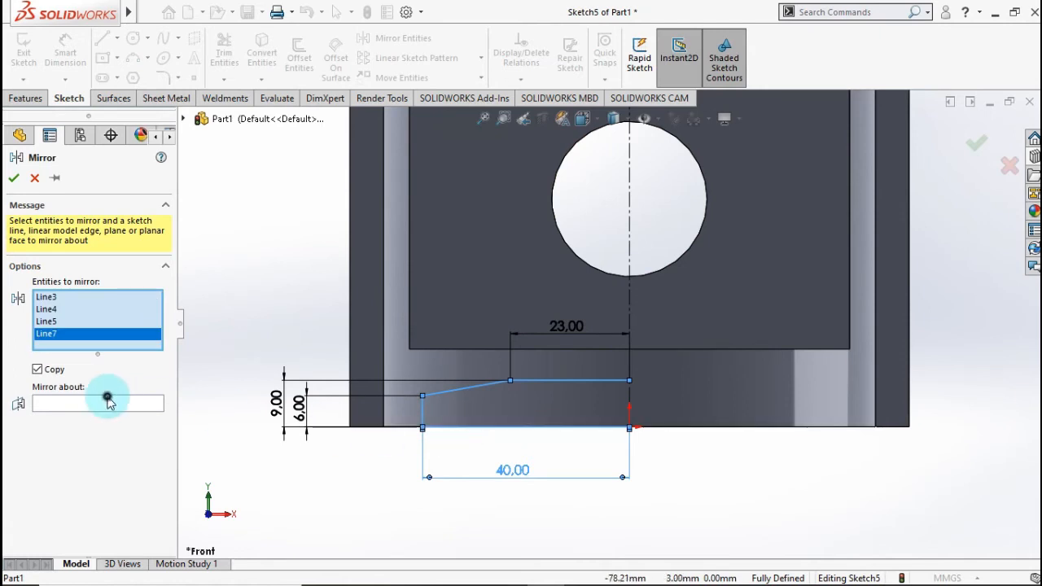
left_click(629, 340)
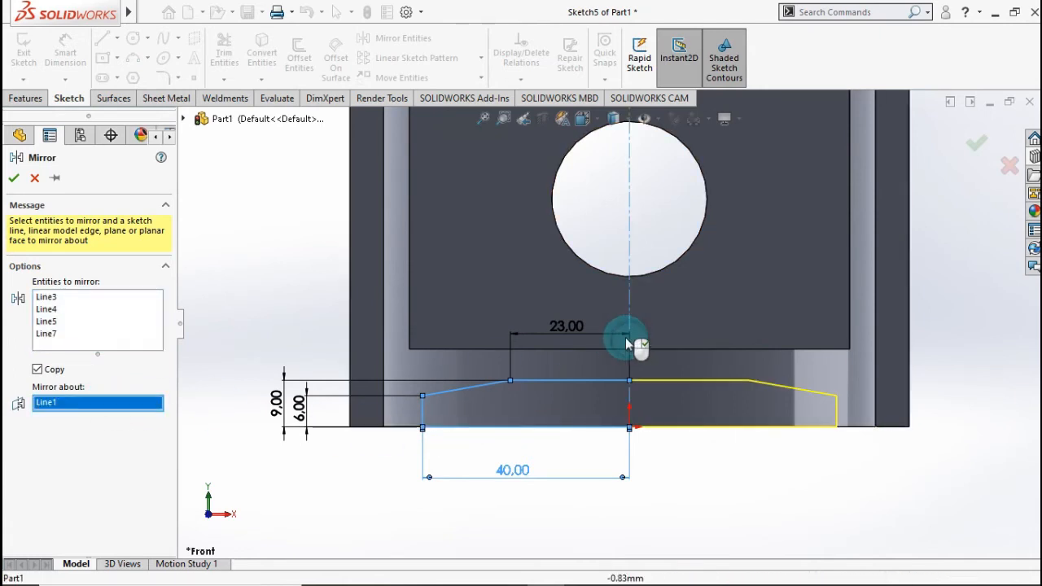
left_click(15, 181)
- Cut the mirrored profile out of the skirt's lower edge with an Extruded Cut set to Mid Plane
scroll(485, 271, "up", 3)
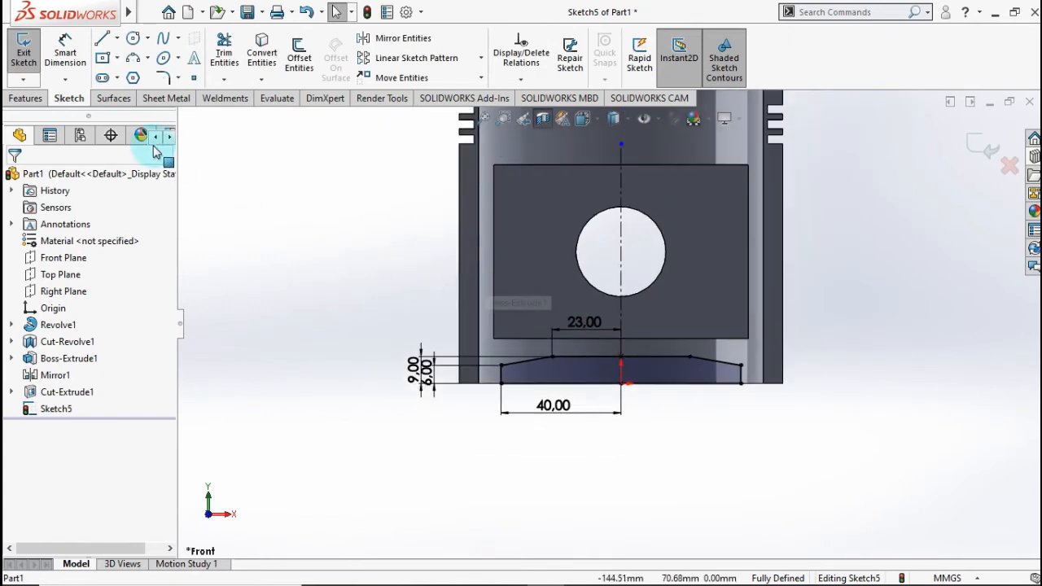
left_click(41, 101)
left_click(236, 57)
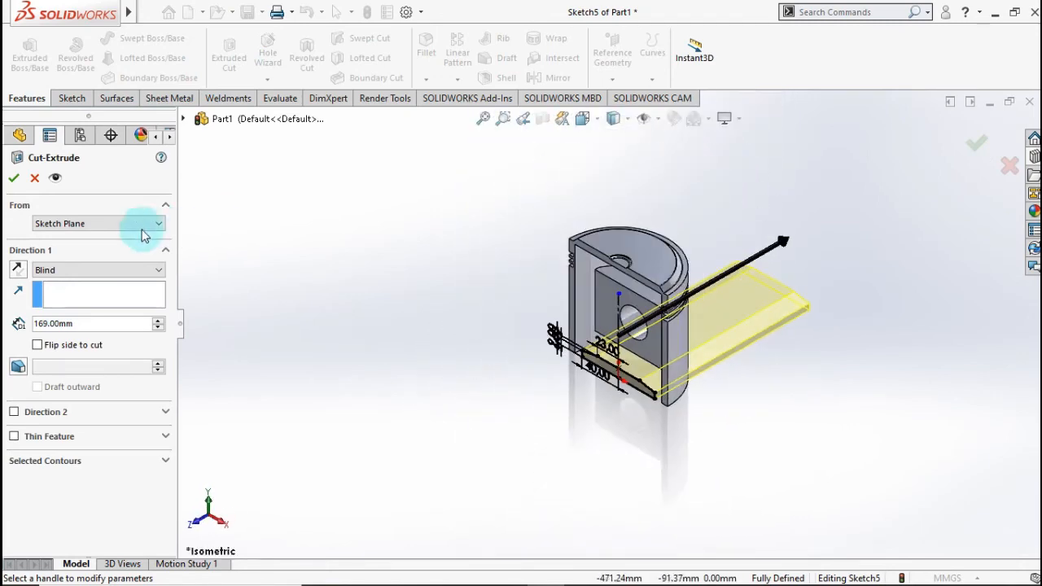
left_click(126, 271)
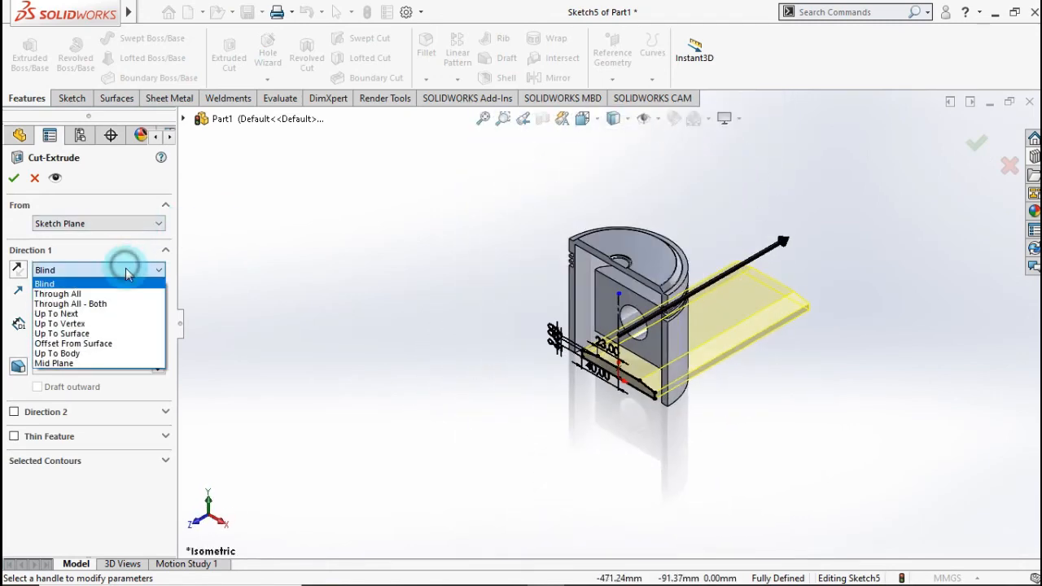
left_click(106, 364)
left_click(14, 180)
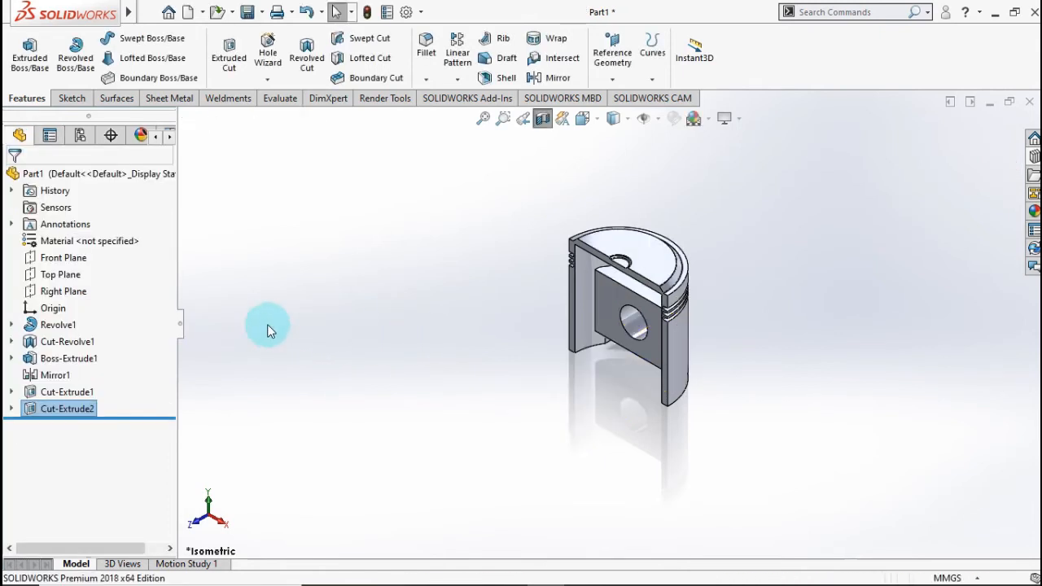
- Turn off the section view and start a new sketch on the Right Plane, viewed straight on
left_click(541, 122)
middle_click_drag(460, 399, 453, 367)
left_click(58, 291)
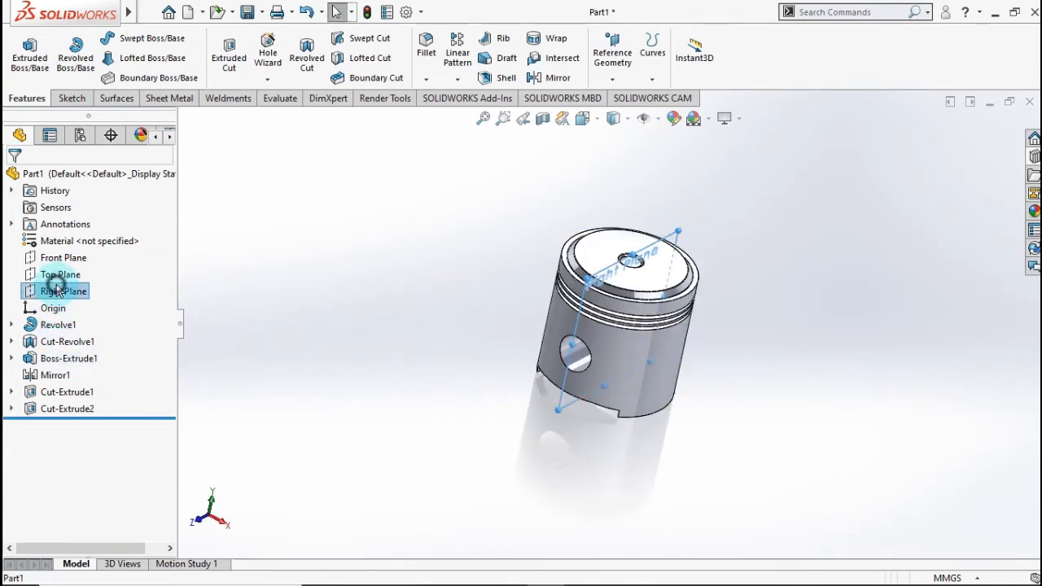
left_click(69, 260)
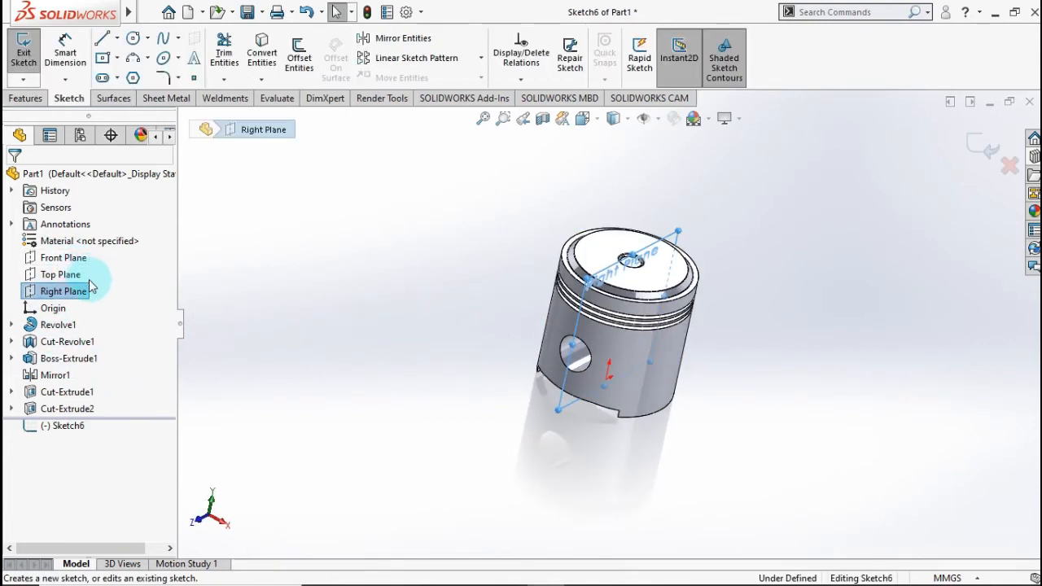
left_click(262, 308)
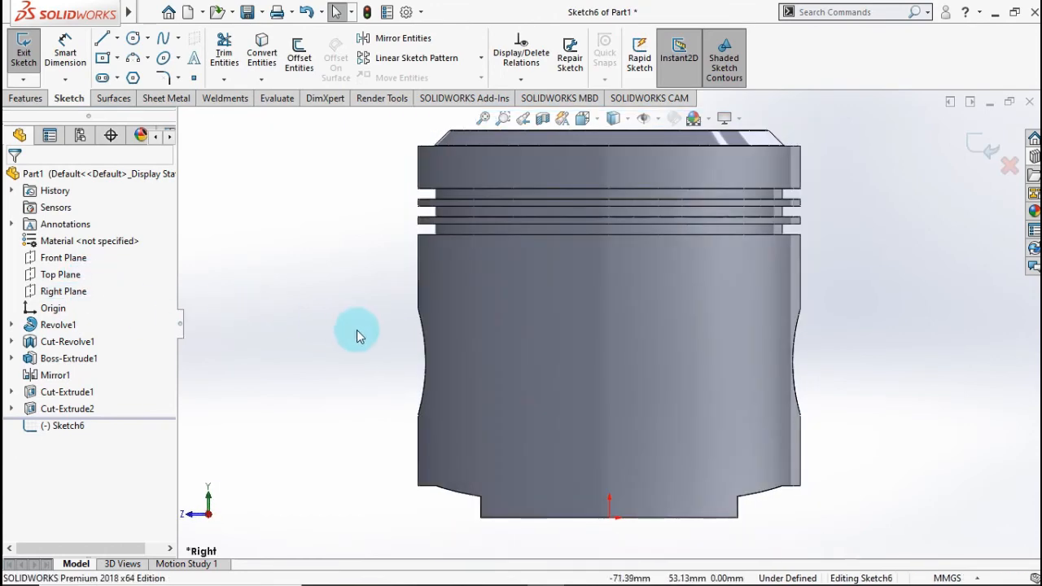
- Turn on a section view of the piston cut along the Right Plane
left_click(72, 290)
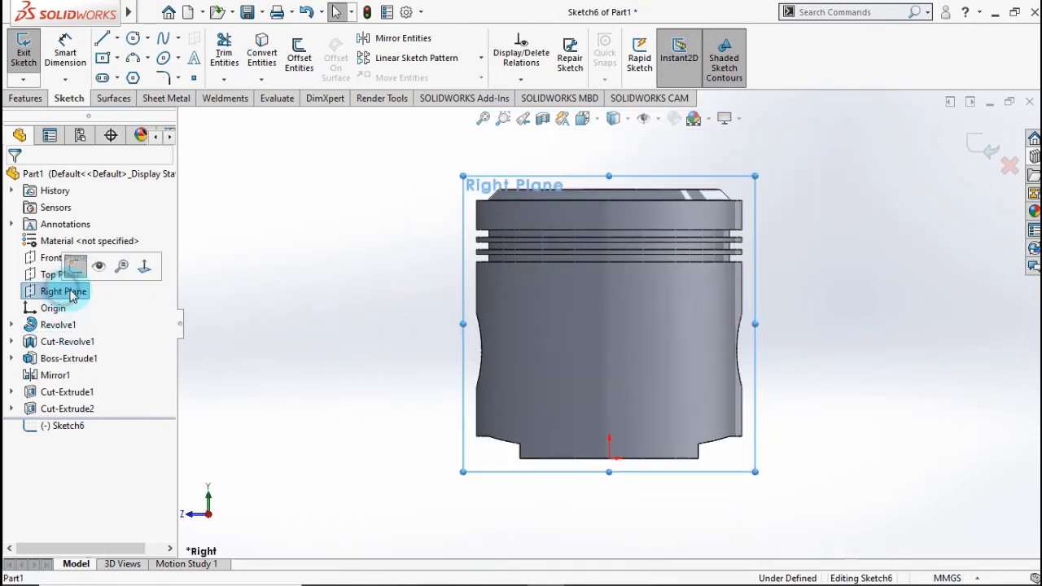
left_click(543, 121)
left_click(15, 179)
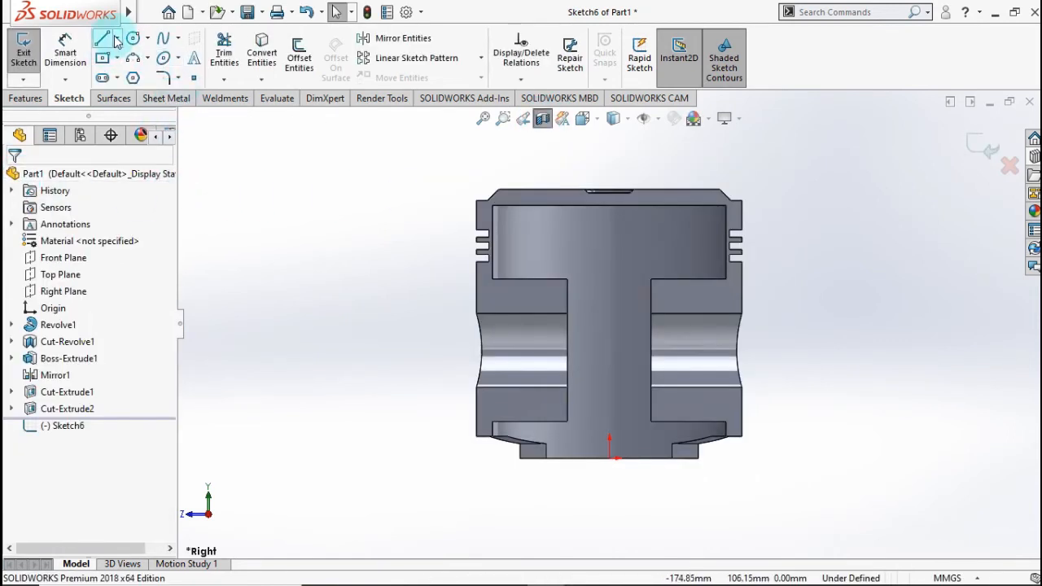
- Sketch a vertical centerline about 133 mm long from the origin up past the piston crown
left_click(117, 42)
left_click(114, 72)
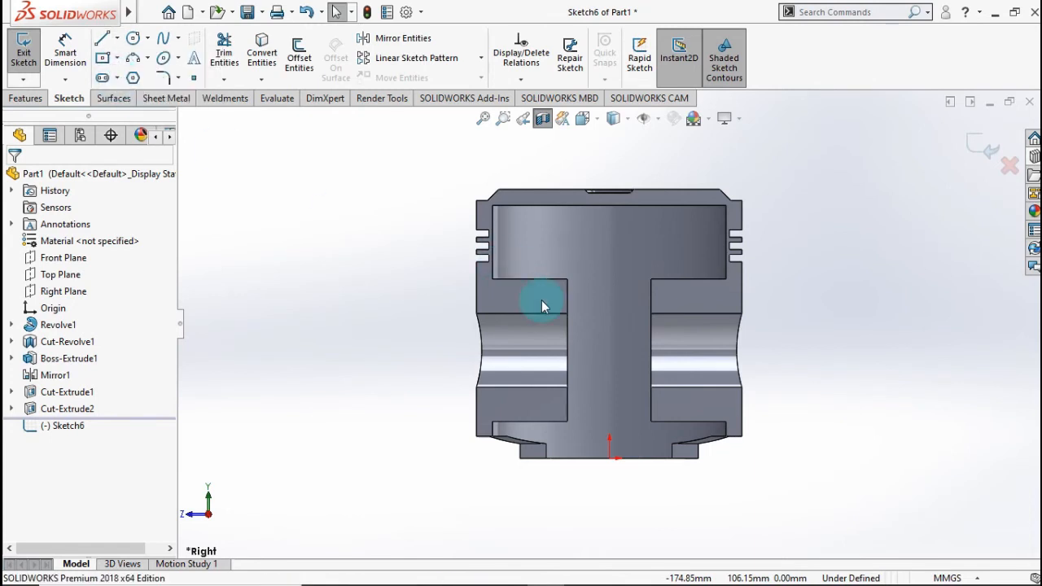
left_click(611, 459)
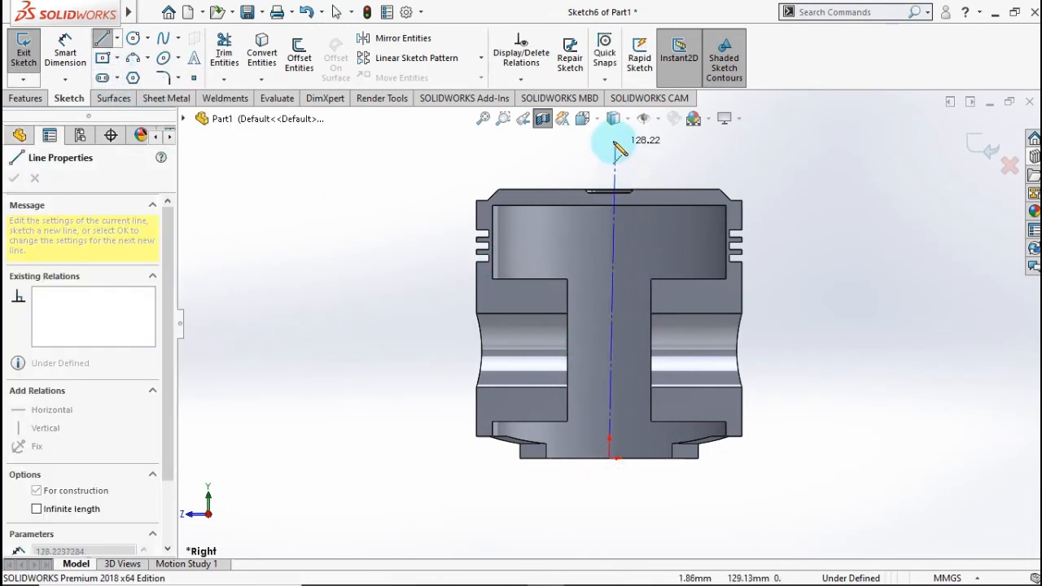
left_click(610, 132)
key("Escape")
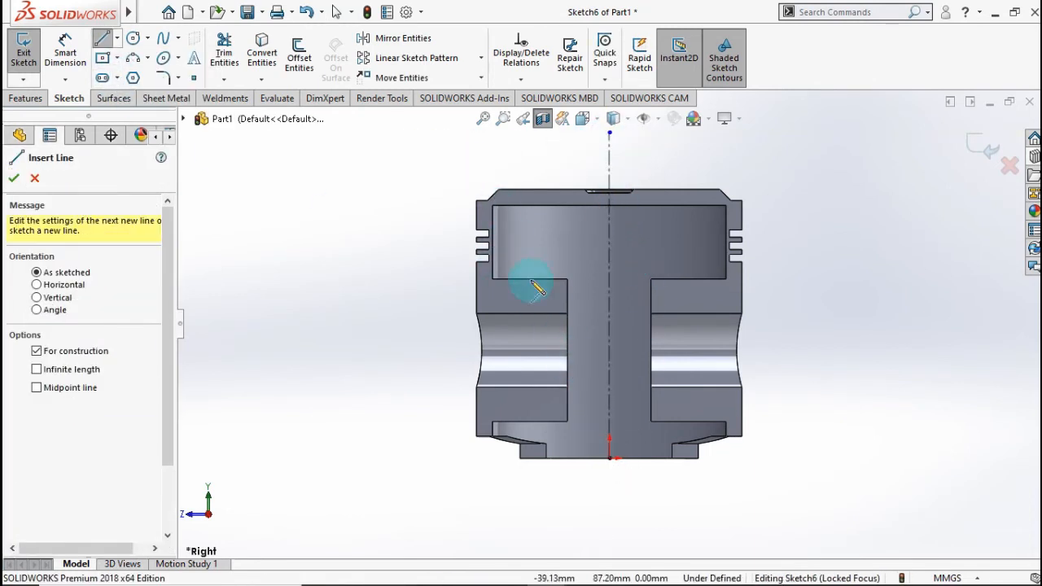
- Sketch a horizontal centerline about 53 mm long from the midpoint of the left pin hole's inner edge outward beyond the piston wall
scroll(574, 367, "down", 2)
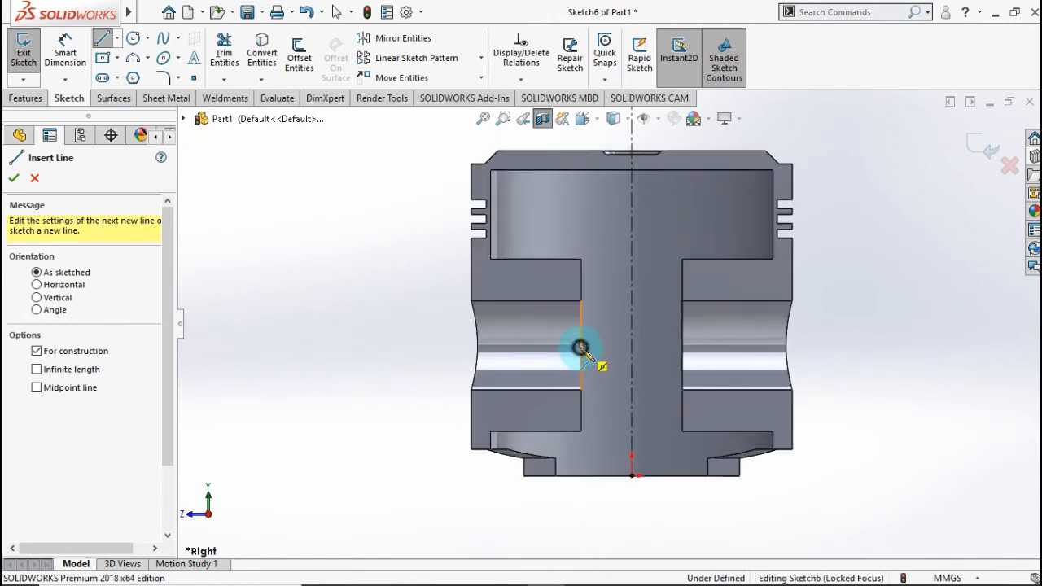
left_click(580, 346)
left_click(424, 346)
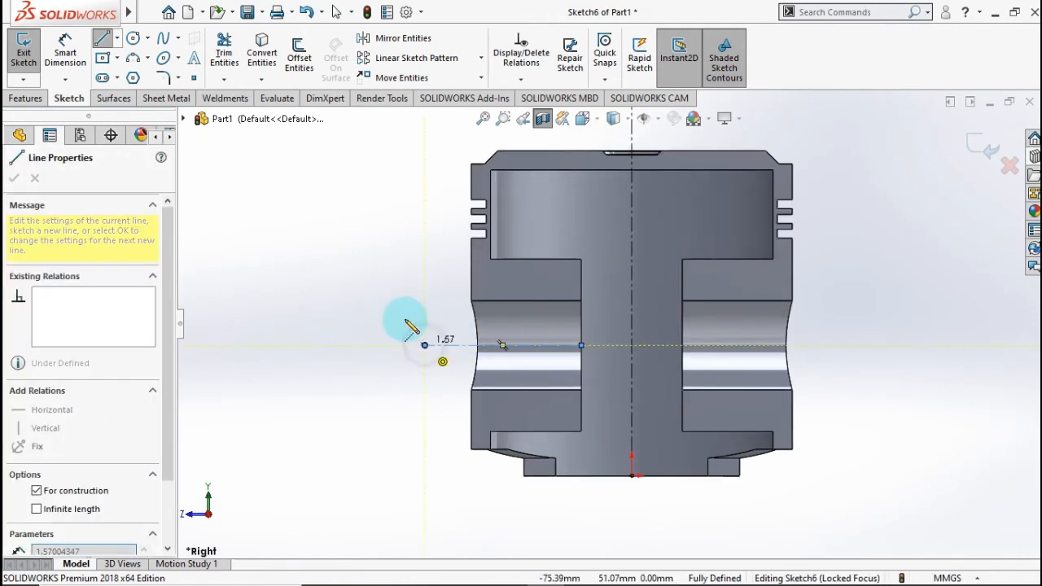
key("Escape")
- Sketch a corner rectangle about 29 by 42 mm over the outer end of the left pin hole, crossing the piston wall
left_click(119, 58)
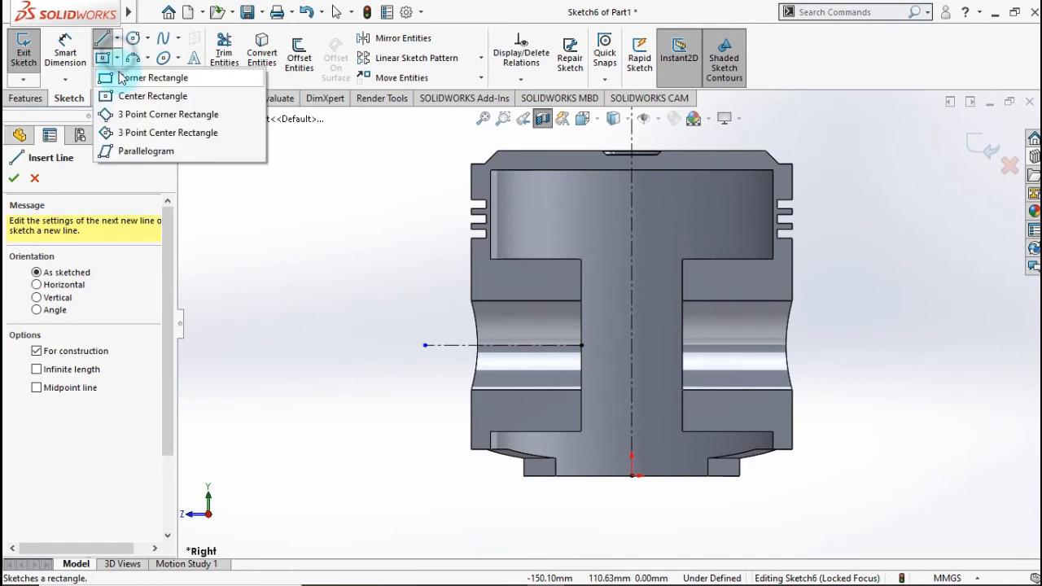
left_click(175, 77)
left_click(448, 284)
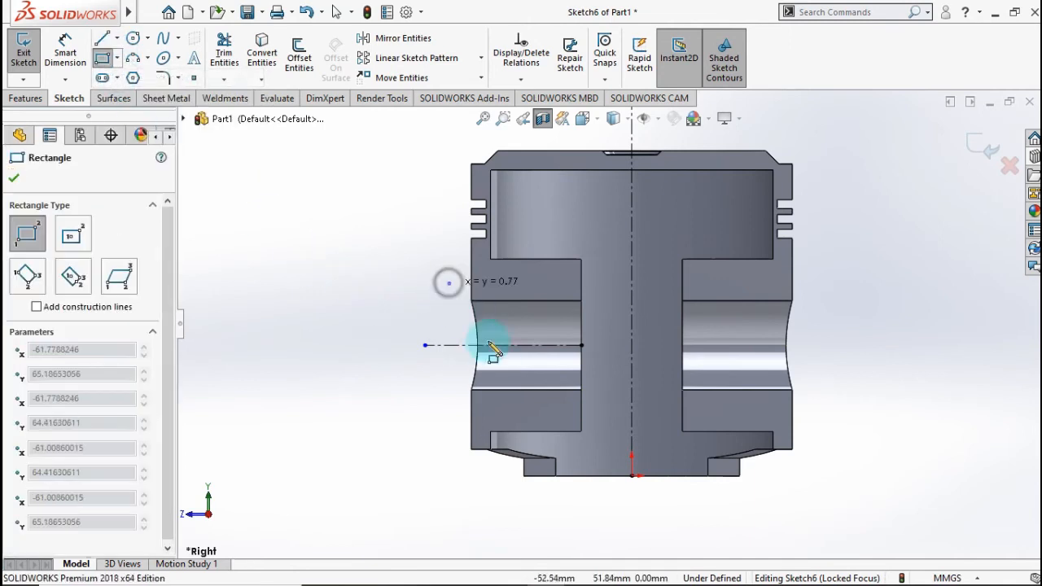
left_click(533, 406)
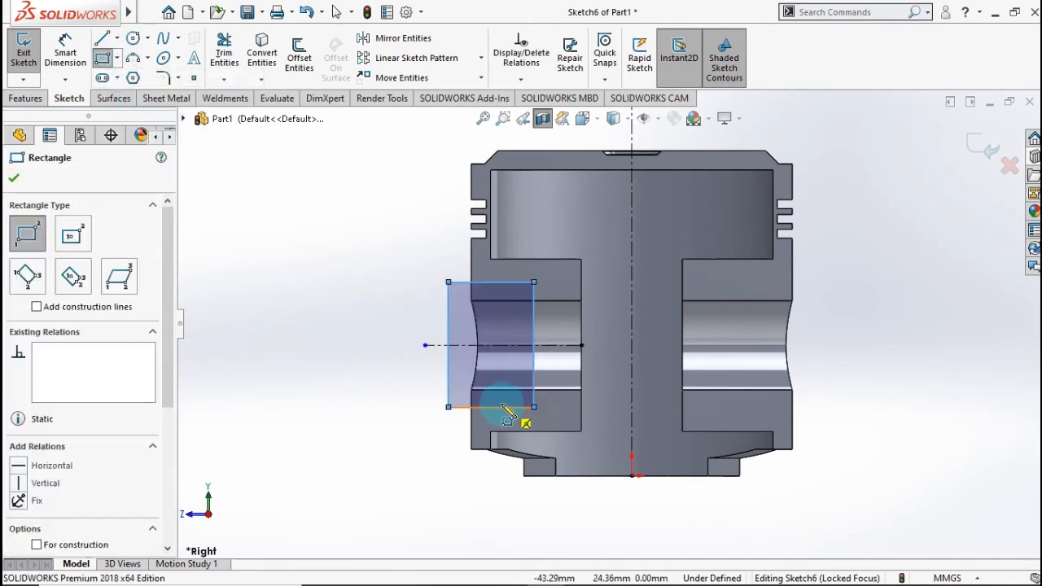
- Dimension the rectangle's height as 40 mm
left_click(70, 56)
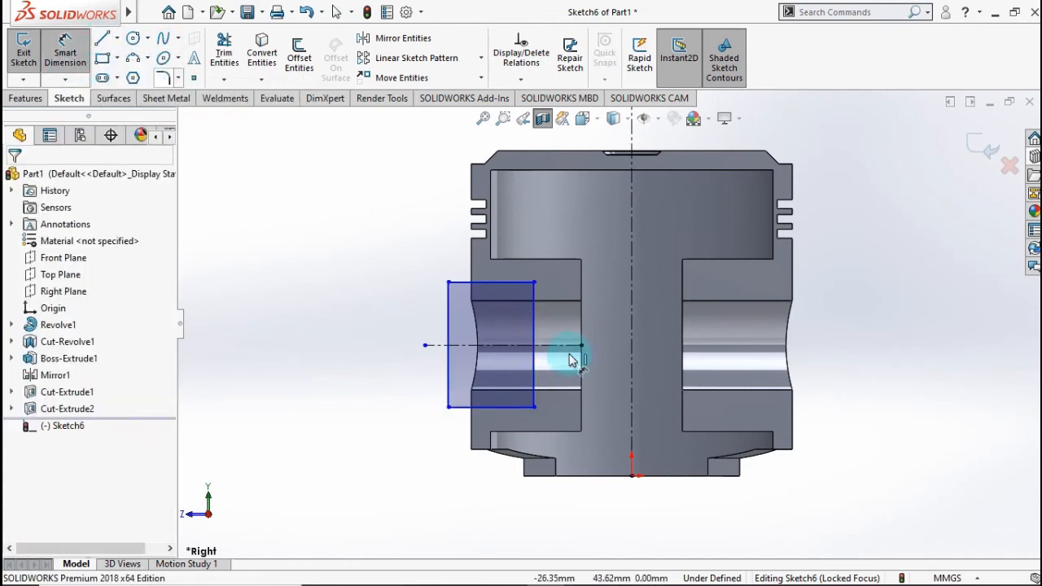
left_click(447, 325)
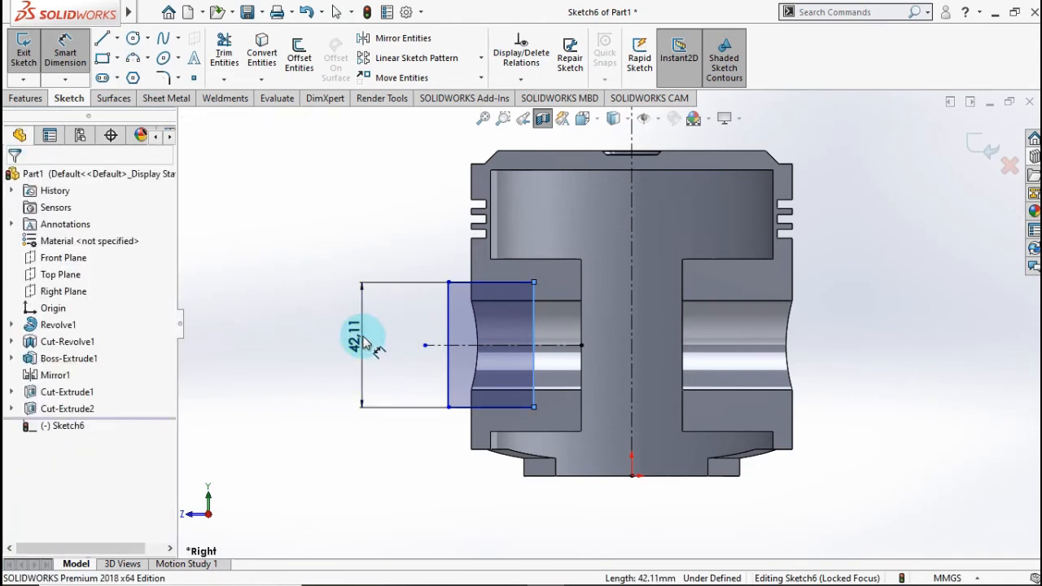
left_click(364, 342)
type("40")
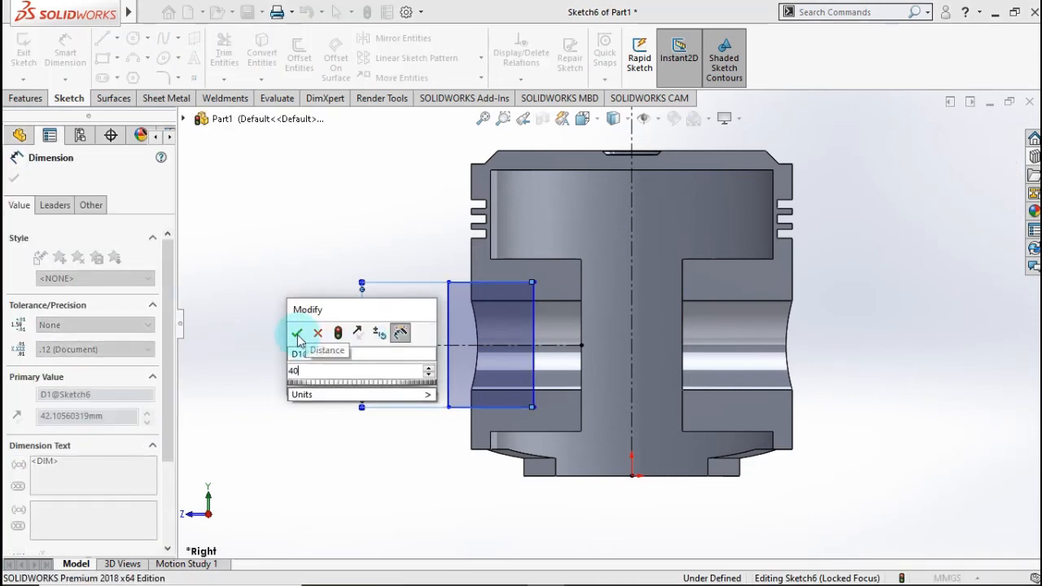
left_click(297, 333)
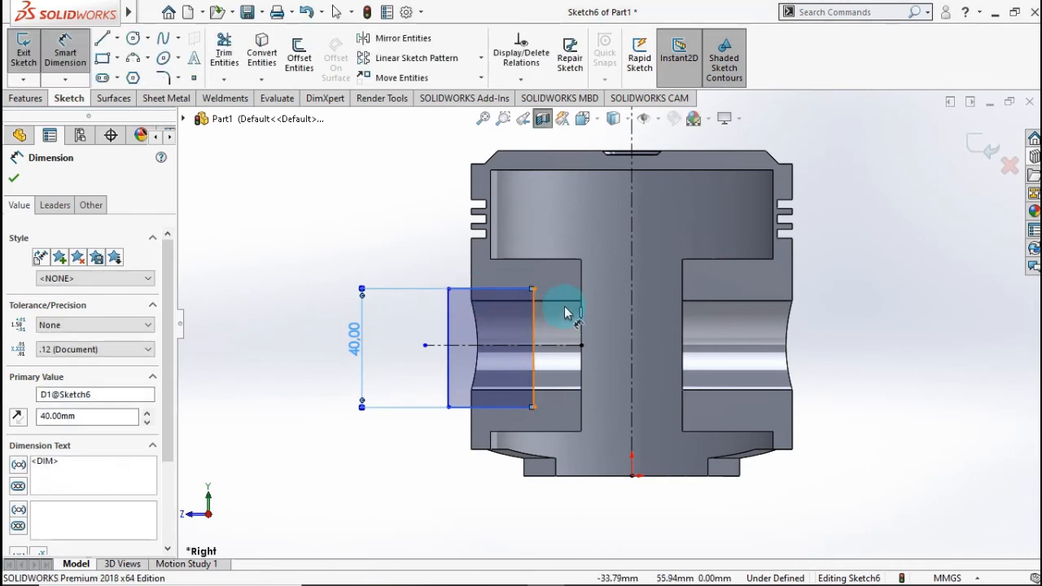
- Dimension the distance from the rectangle's inner vertical side to the vertical centerline as 44 mm
left_click(567, 313)
left_click(632, 254)
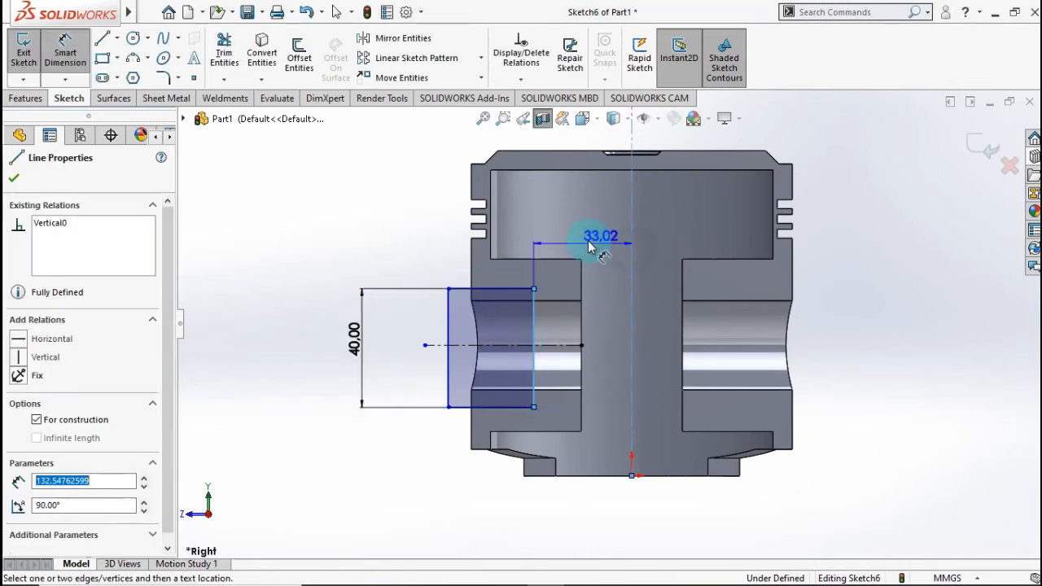
left_click(560, 251)
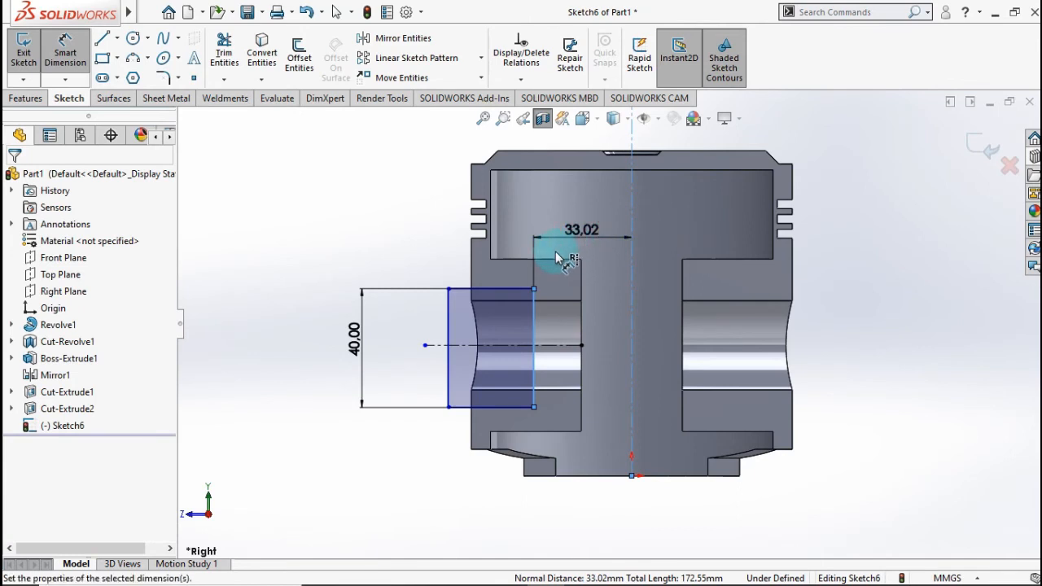
type("44")
left_click(521, 236)
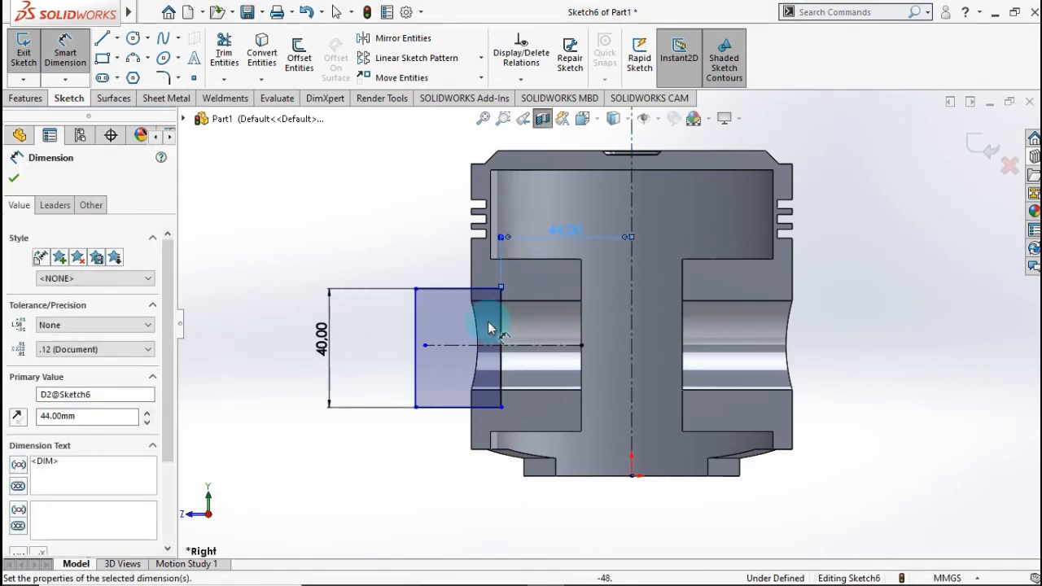
left_click(432, 273)
key("Escape")
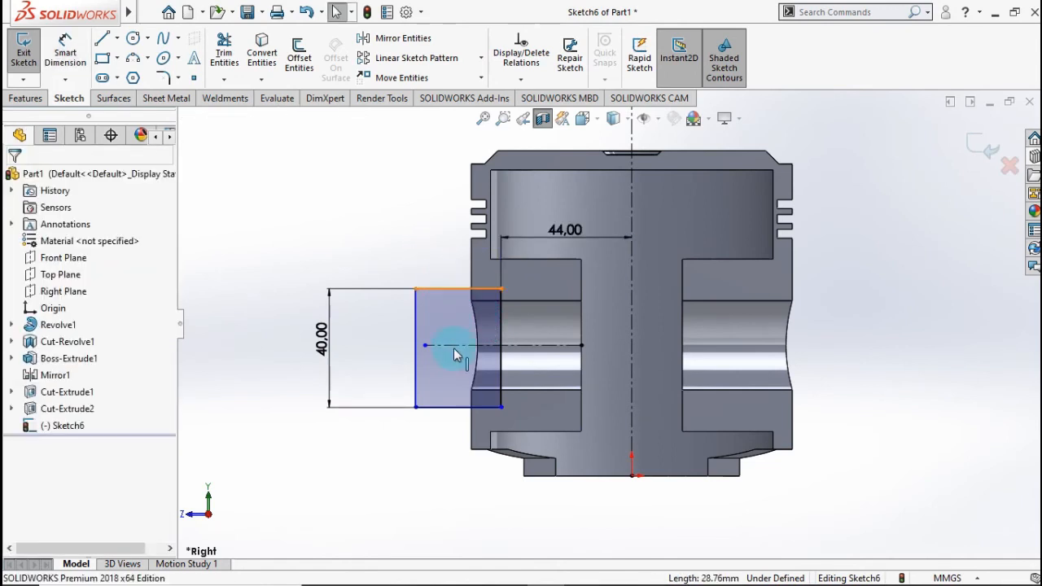
- Make the rectangle's upper and lower lines symmetric about the horizontal centerline
left_click(455, 408)
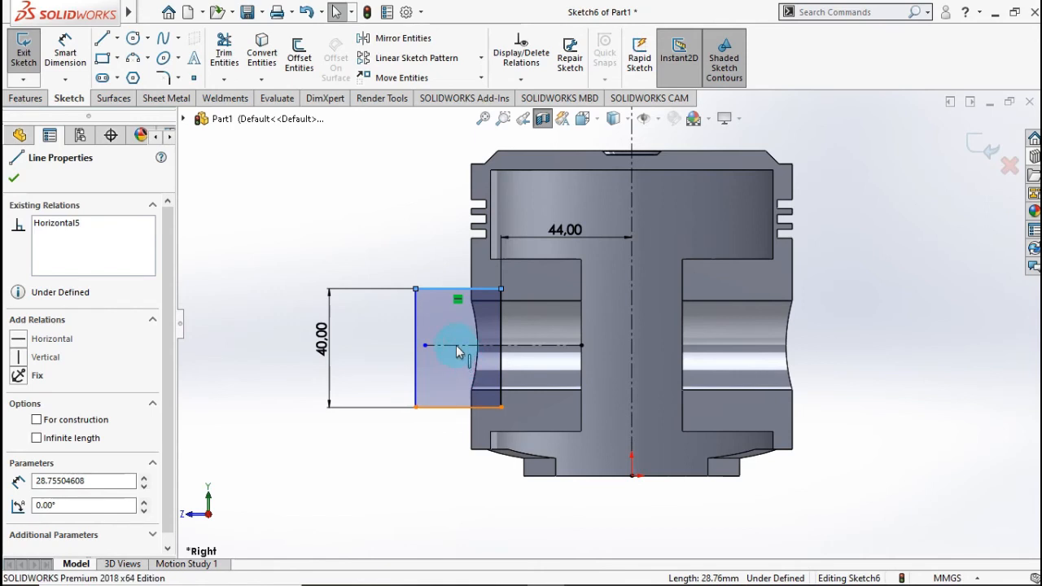
left_click(456, 345)
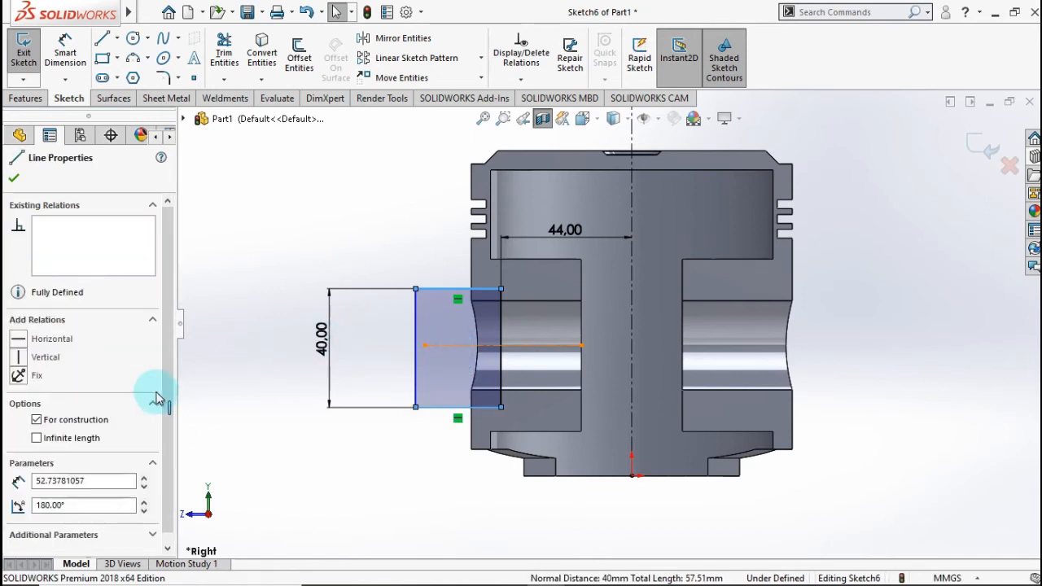
left_click(22, 516)
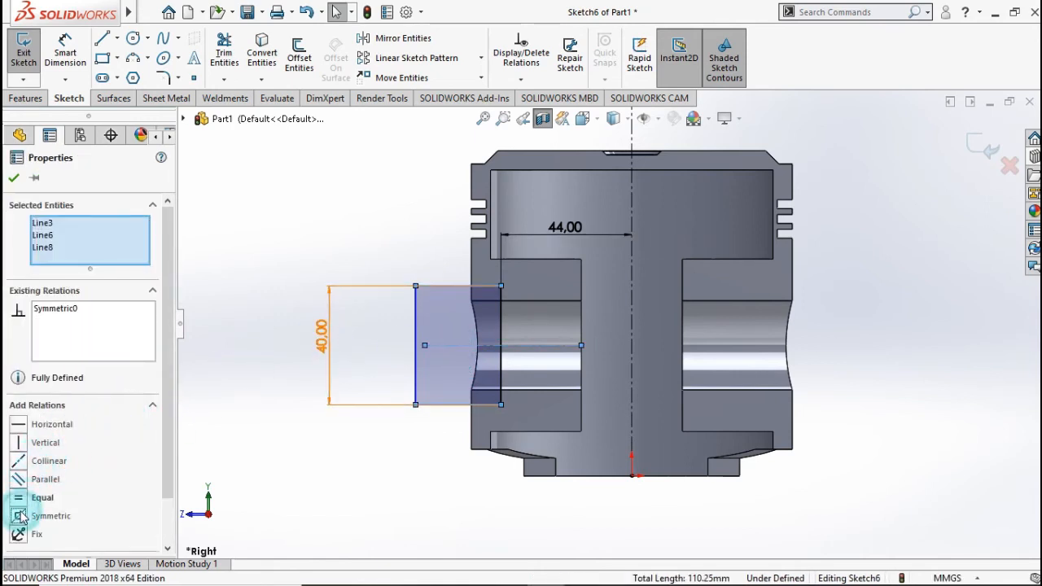
left_click(14, 182)
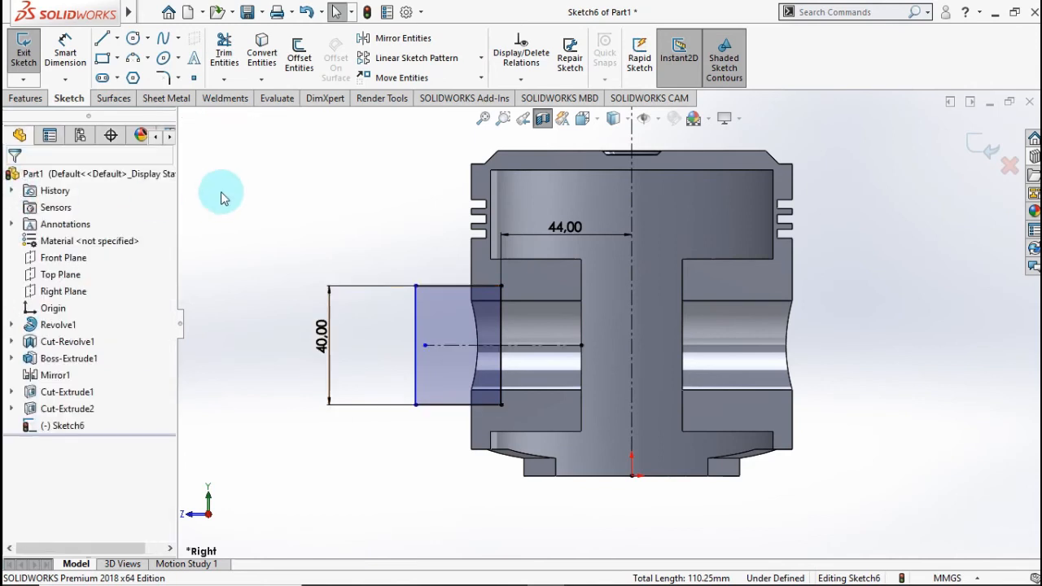
- Mirror all four lines of the pin-hole rectangle about the vertical centerline to the opposite pin-hole end
left_click(380, 38)
left_click(415, 322)
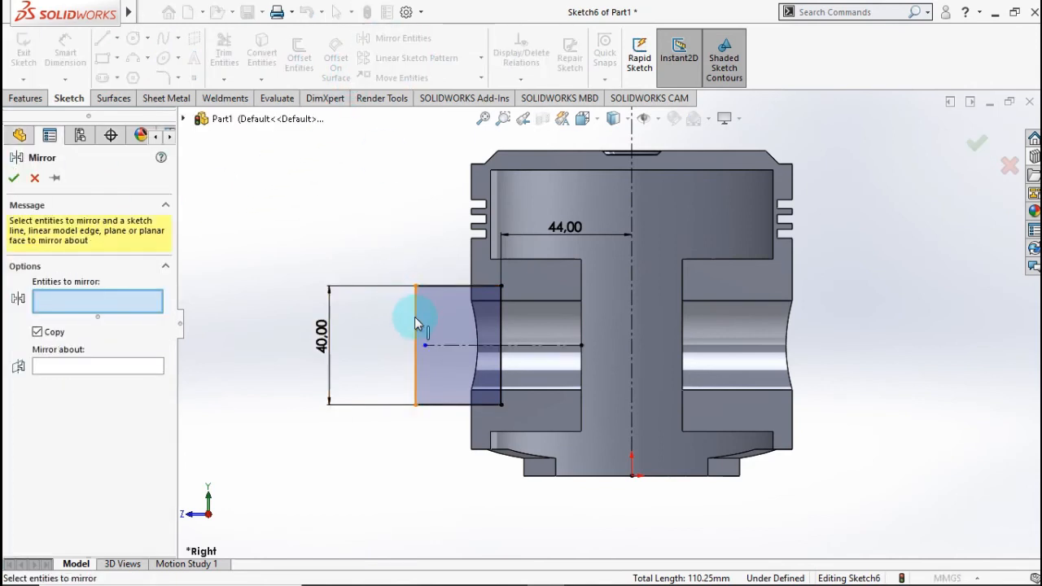
left_click(449, 286)
left_click(501, 328)
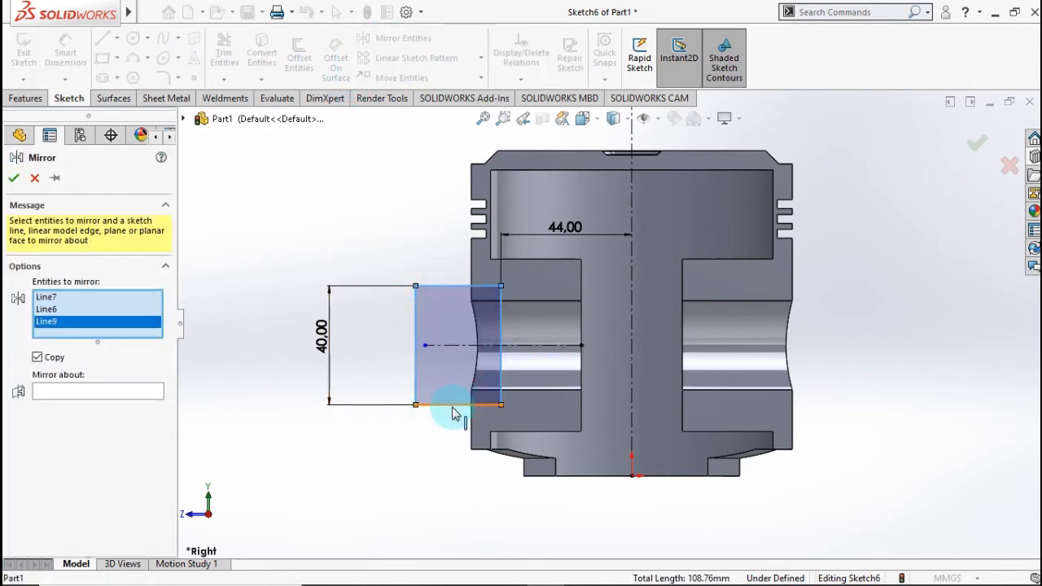
left_click(453, 405)
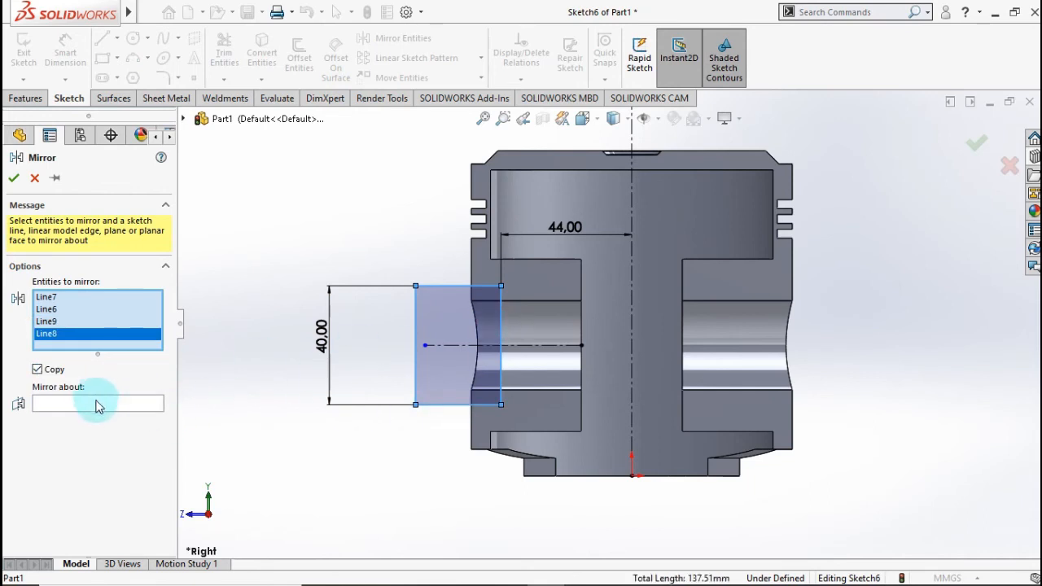
left_click(98, 405)
left_click(632, 255)
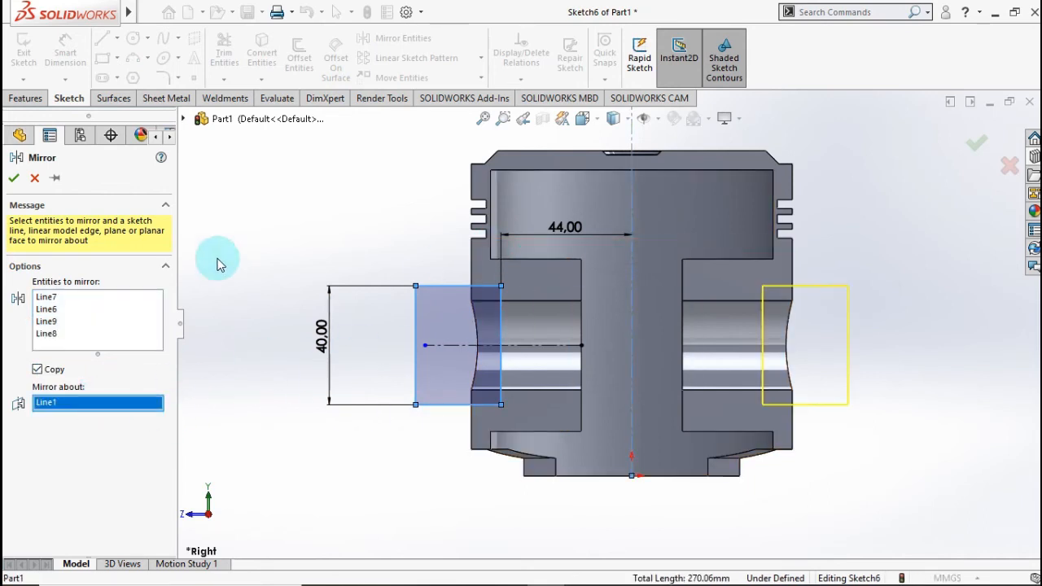
left_click(13, 177)
- Sketch a corner rectangle about 35 by 17 mm over the left edge of the piston crown, with its base level with the crown shoulder
scroll(614, 229, "up", 2)
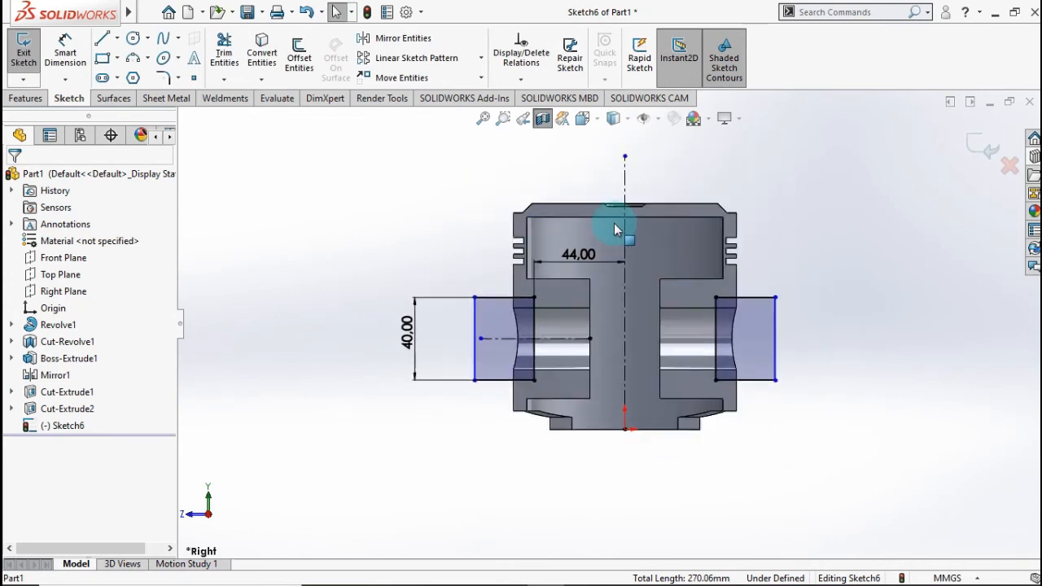
scroll(636, 208, "down", 3)
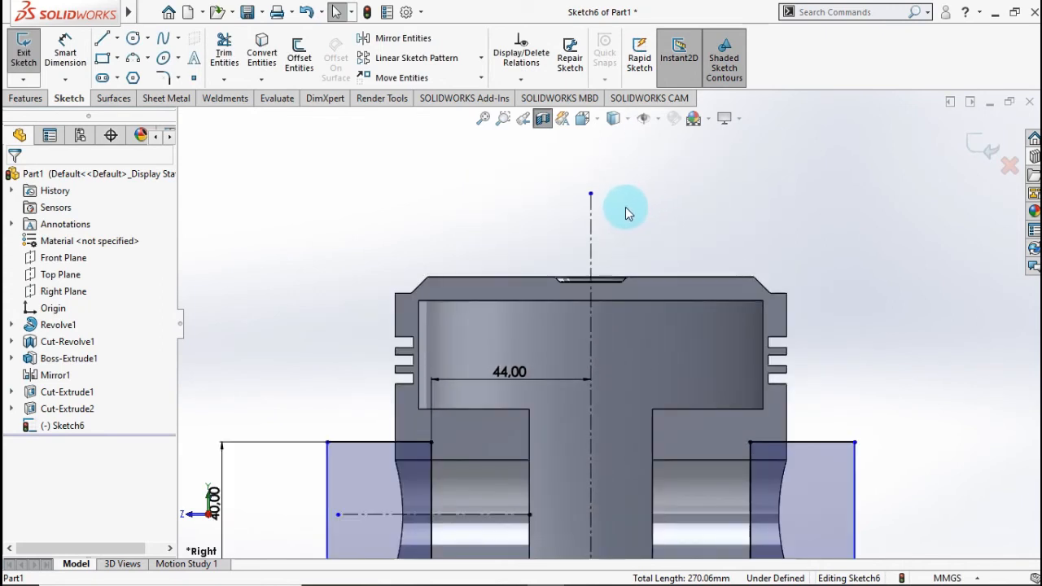
left_click(103, 60)
left_click(371, 234)
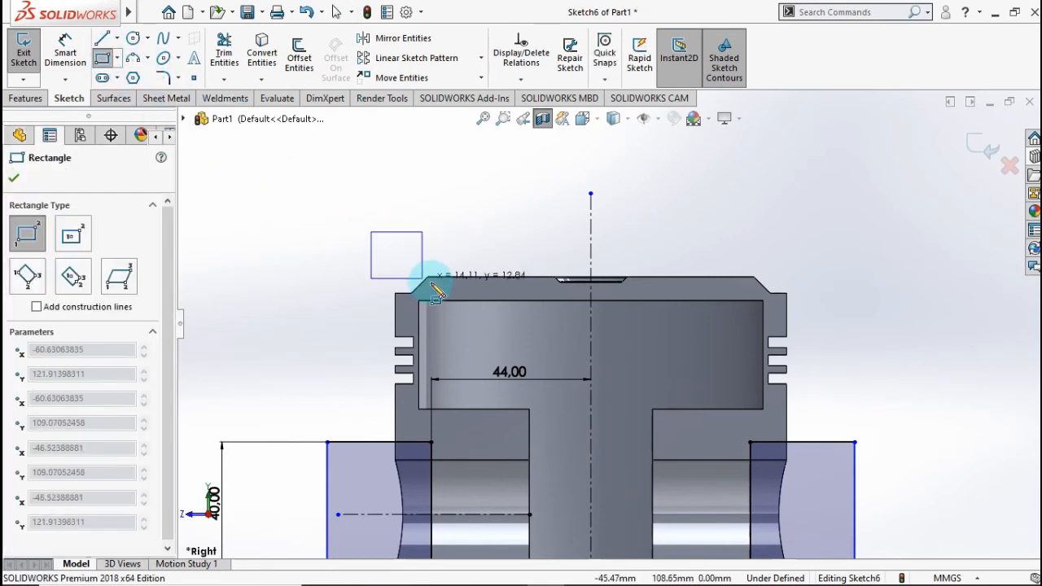
left_click(500, 293)
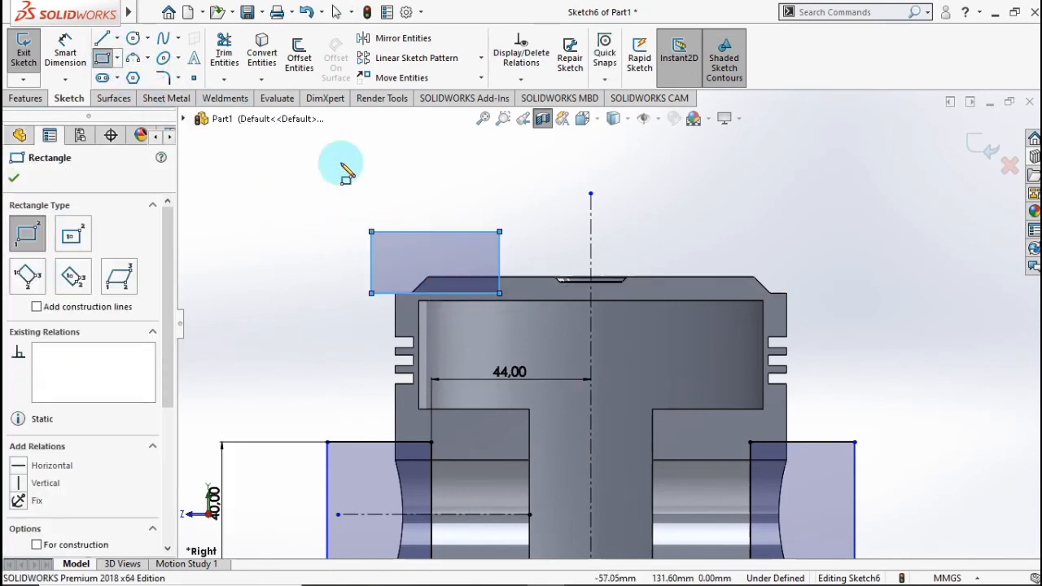
- Dimension the distance from the crown rectangle's inner vertical side to the vertical centerline as 25 mm
left_click(65, 48)
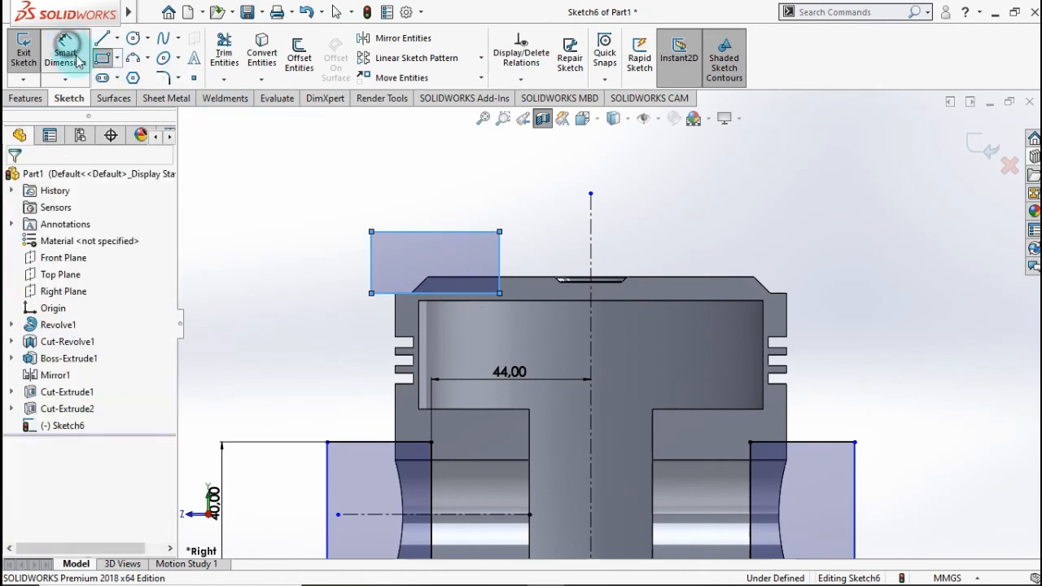
left_click(500, 244)
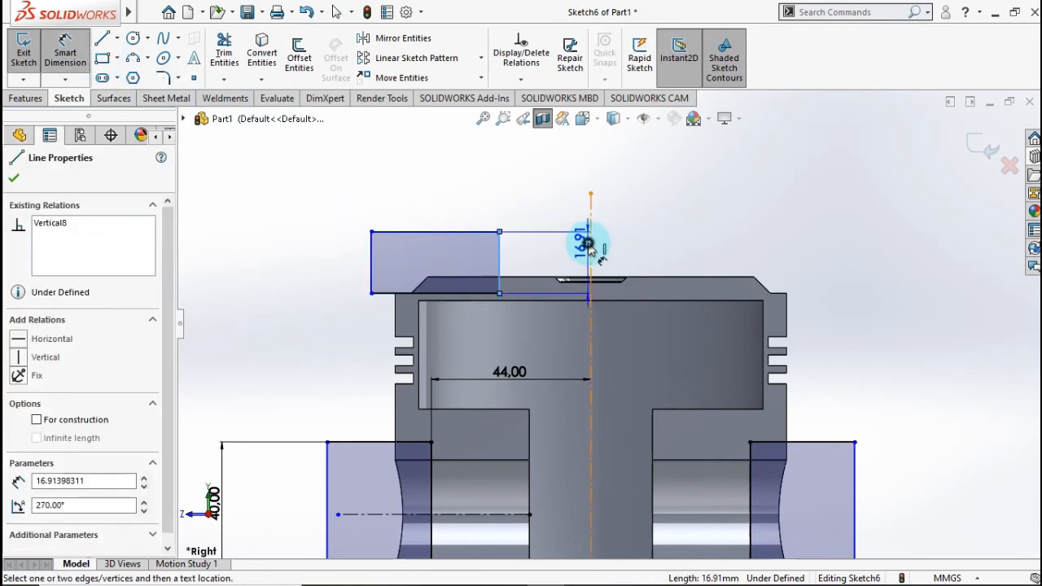
left_click(589, 244)
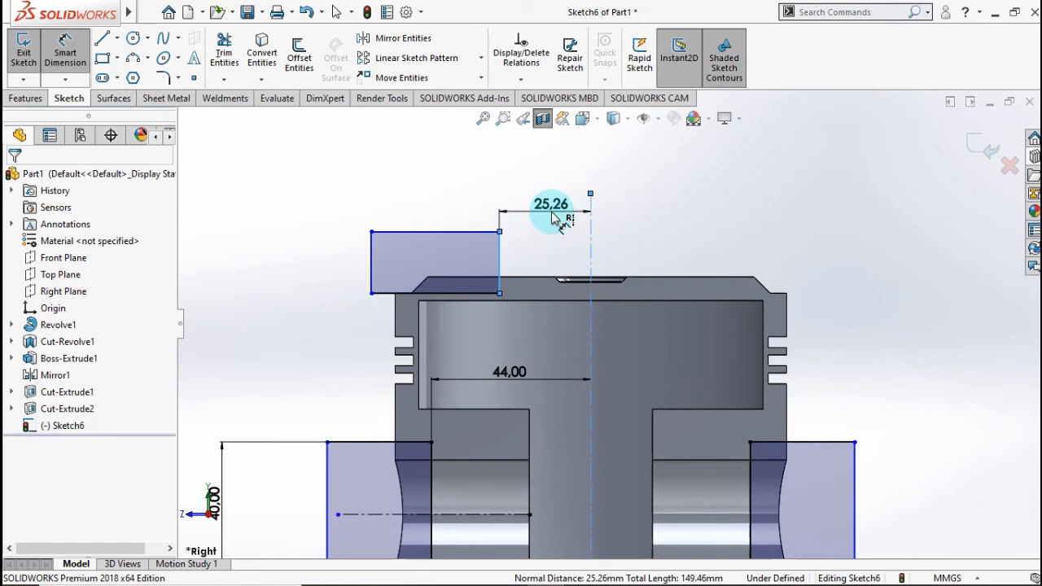
left_click(553, 217)
type("25")
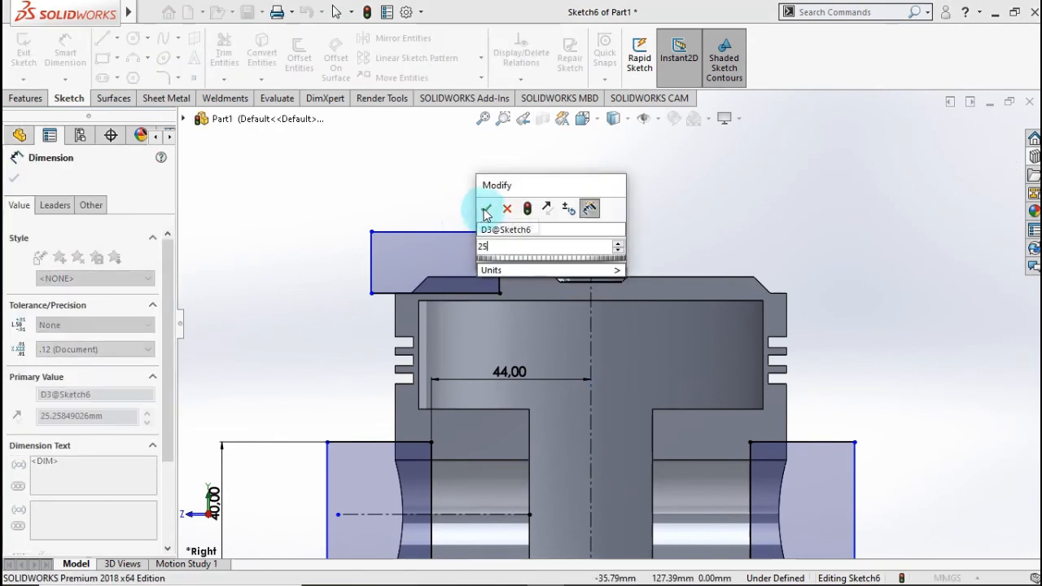
left_click(485, 211)
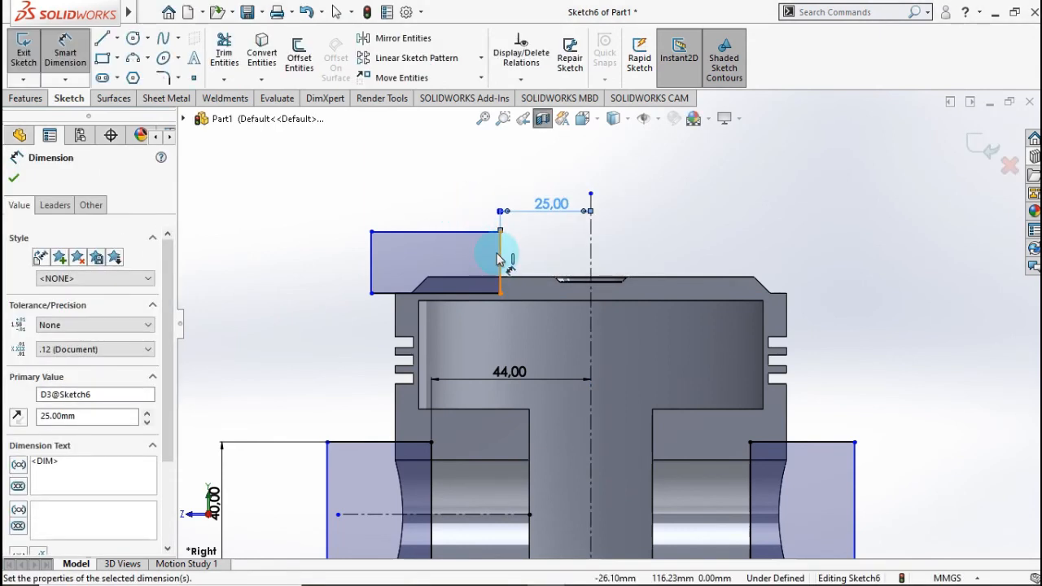
- Round the crown rectangle's lower inner corner with a 2 mm sketch fillet
scroll(498, 259, "down", 3)
left_click(162, 79)
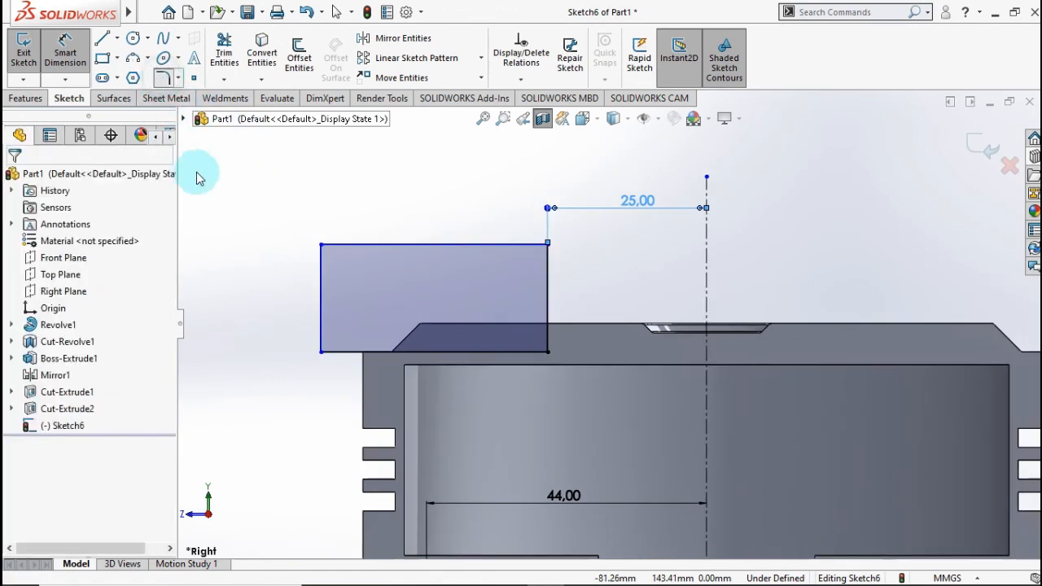
type("2")
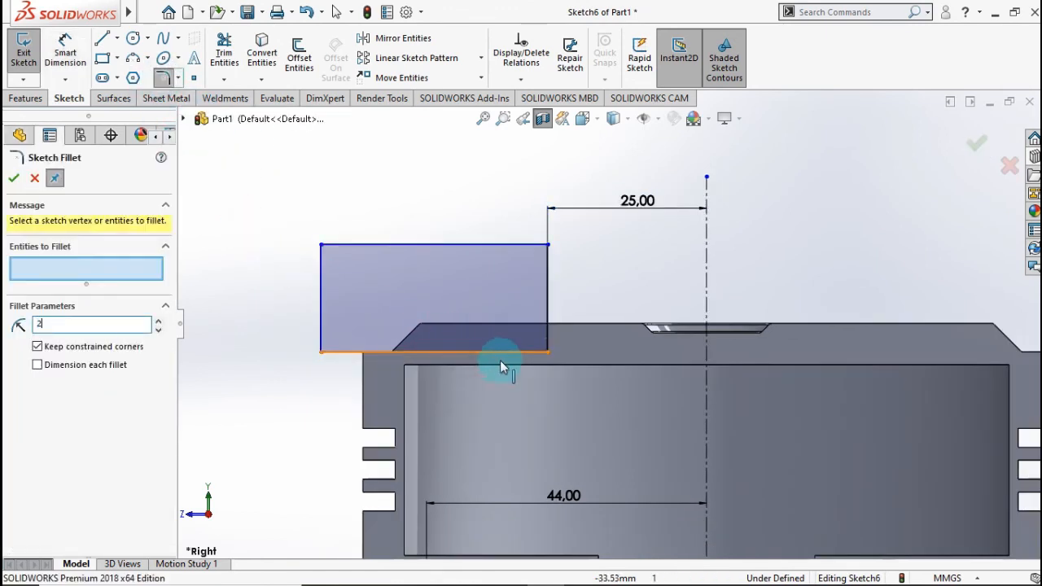
left_click(549, 354)
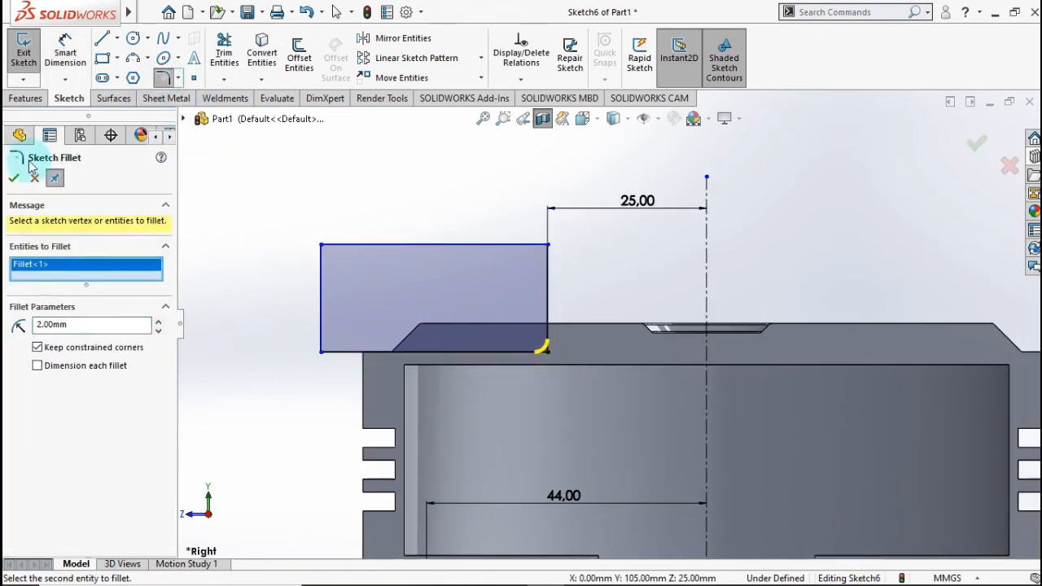
left_click(15, 179)
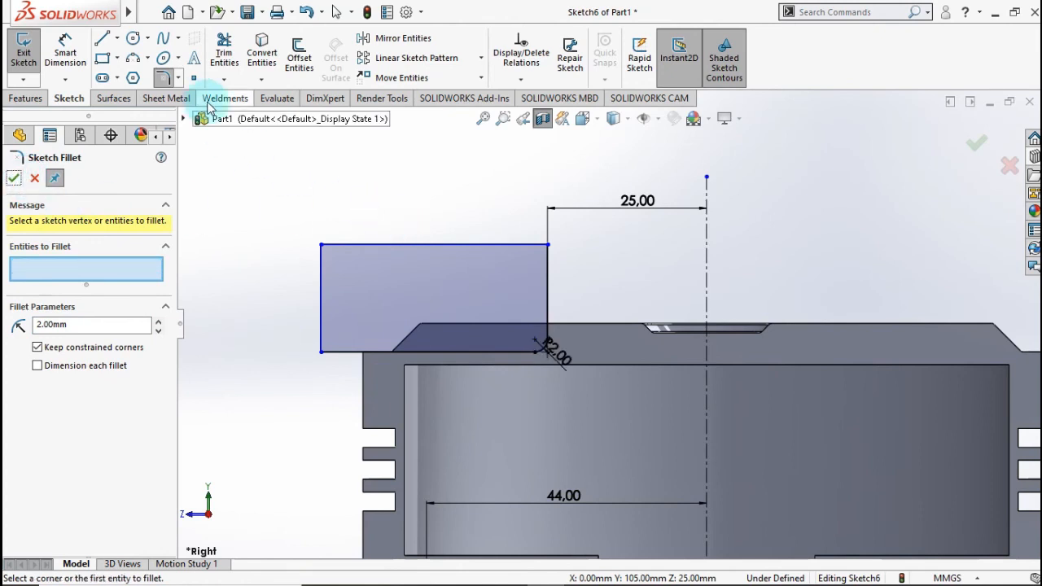
- Mirror the crown rectangle's four lines and fillet arc about the vertical centerline
left_click(364, 39)
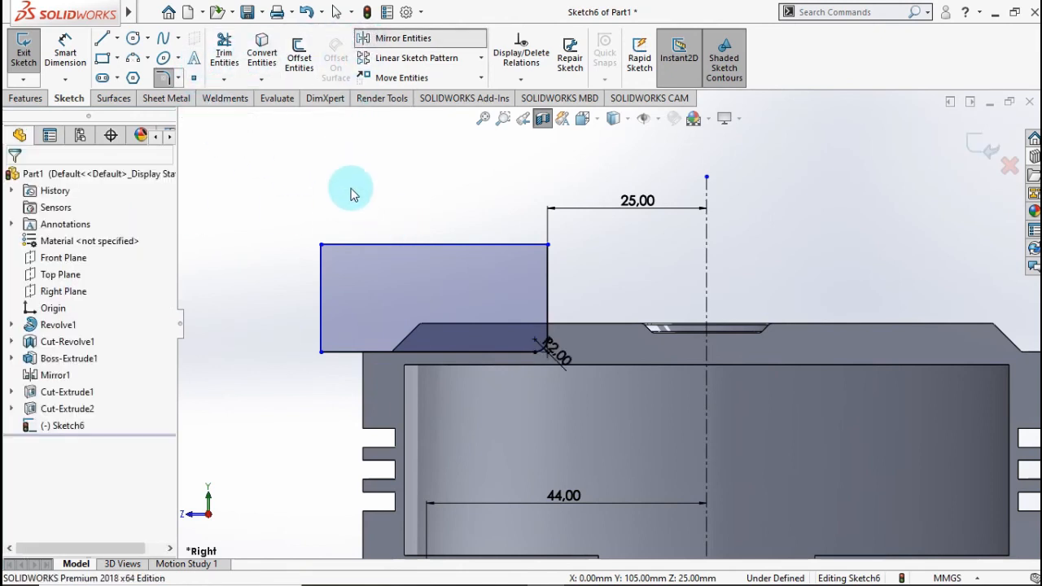
left_click(359, 244)
left_click(320, 271)
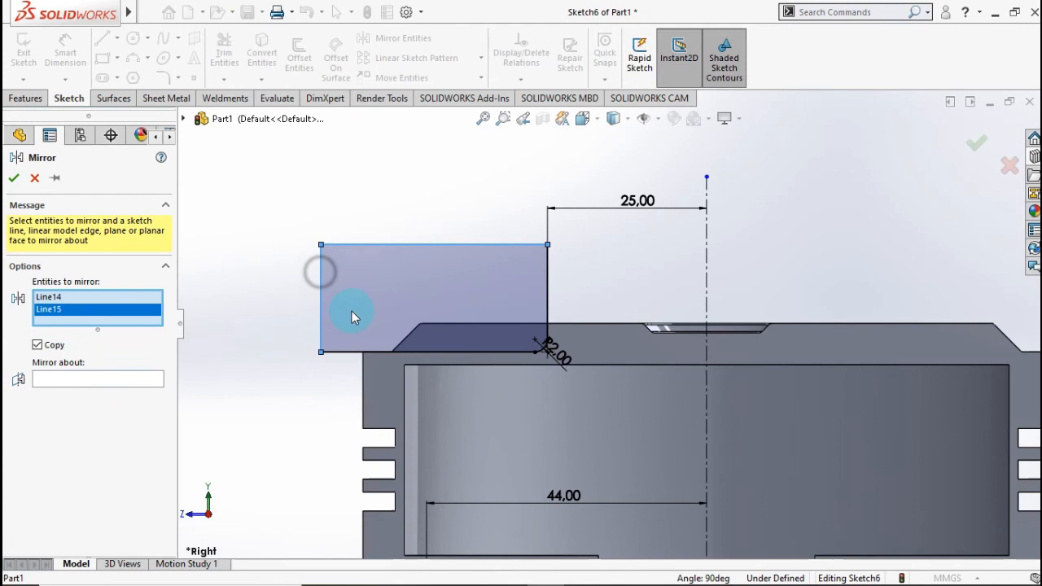
left_click(374, 350)
left_click(547, 318)
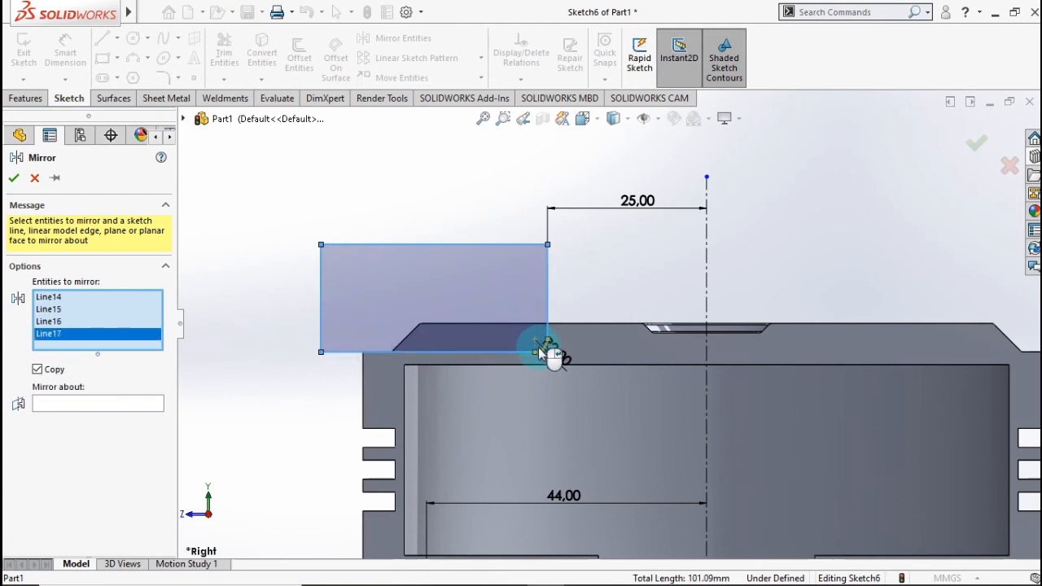
left_click(538, 346)
left_click(92, 416)
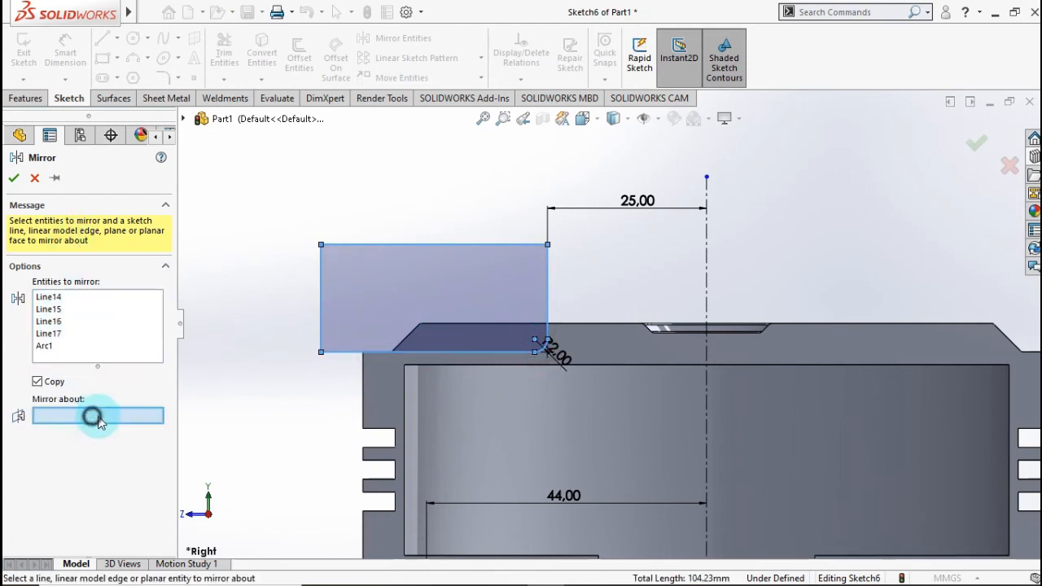
left_click(706, 272)
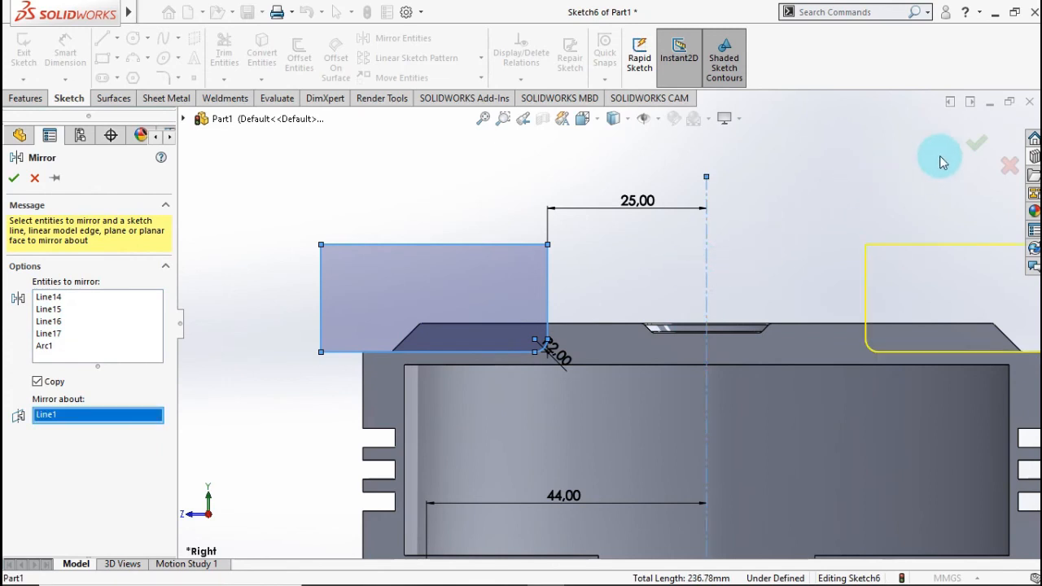
left_click(980, 144)
- Cut-extrude the four sketched profiles through the piston as a Mid Plane cut with a depth of 169 mm
scroll(814, 256, "up", 8)
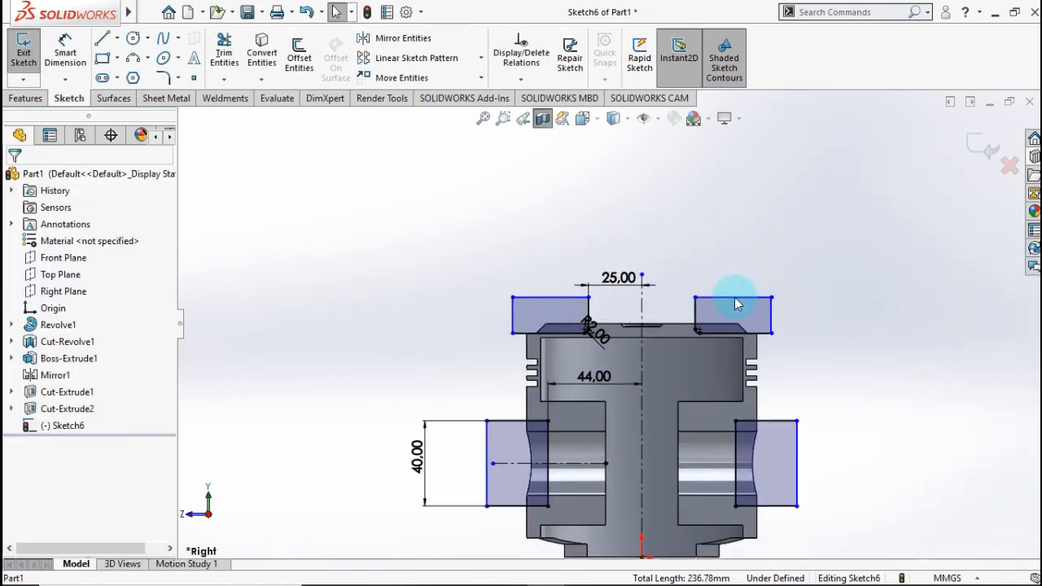
scroll(719, 308, "up", 1)
left_click(13, 97)
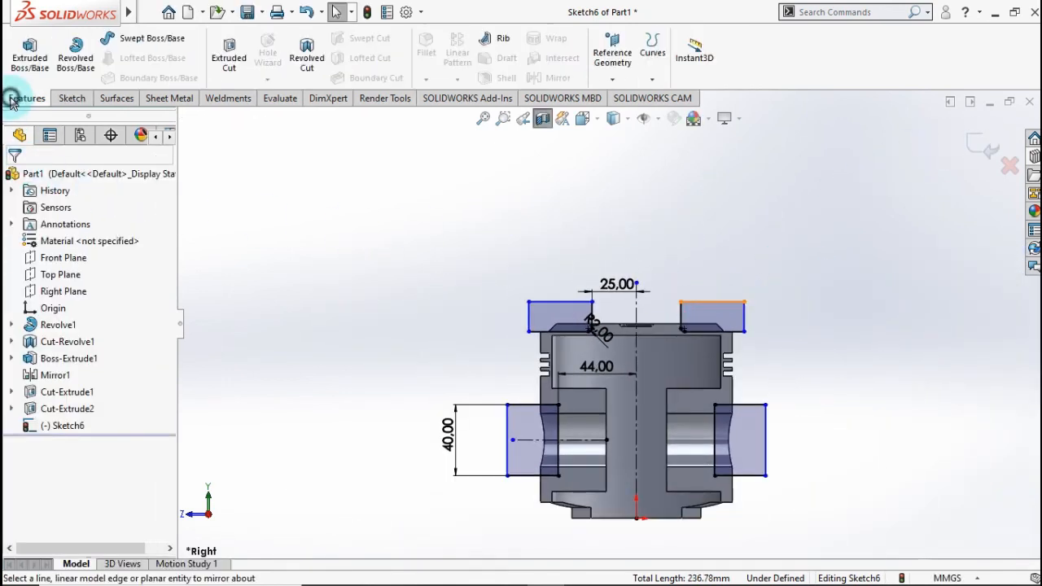
left_click(224, 50)
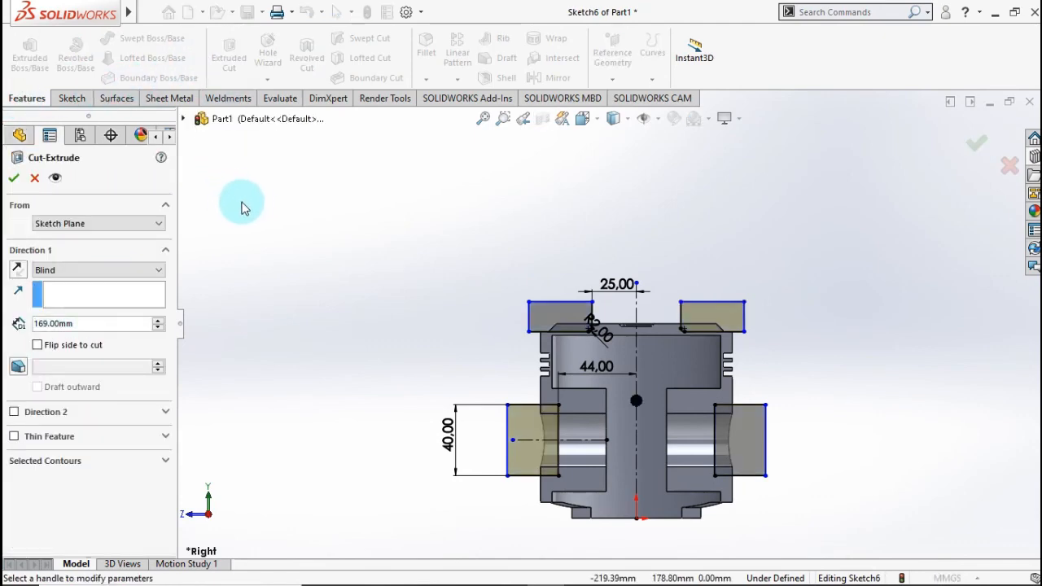
key("ctrl+7")
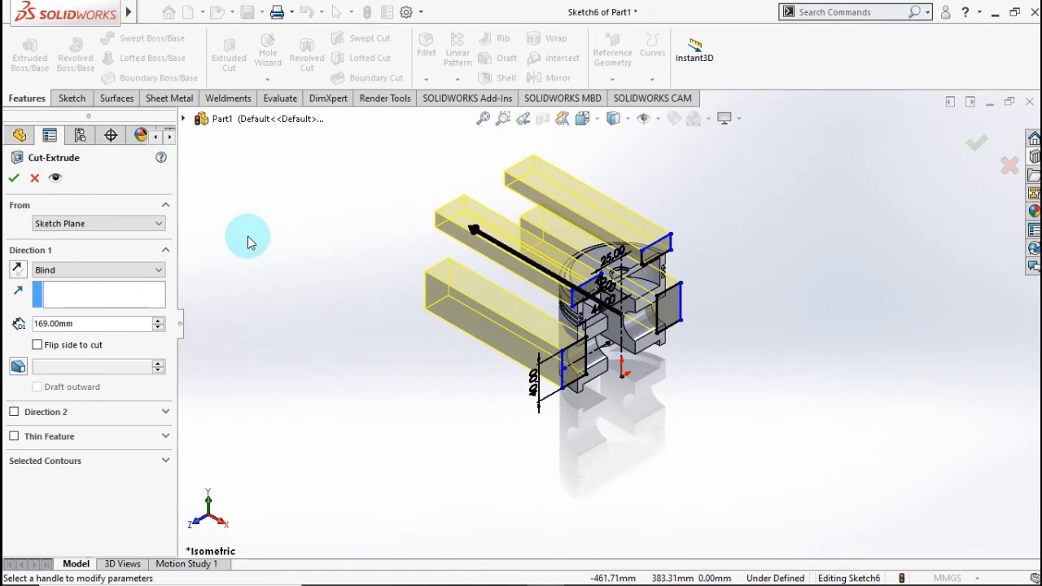
left_click(90, 269)
left_click(91, 362)
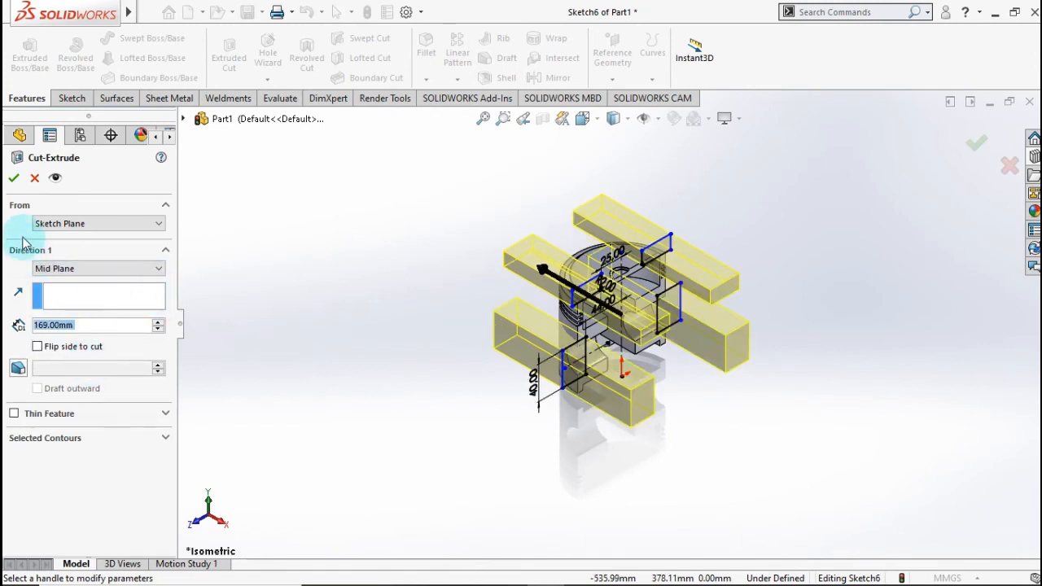
left_click(14, 180)
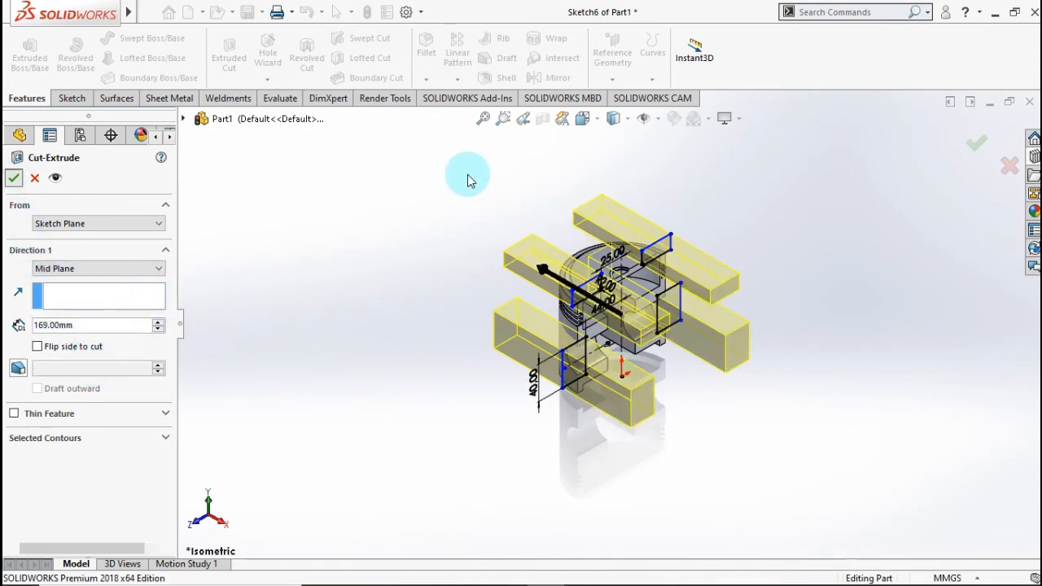
- Turn off the section view, inspect the piston's crown, pin-hole flats and skirt, and return to the isometric view
left_click(542, 119)
scroll(648, 262, "down", 3)
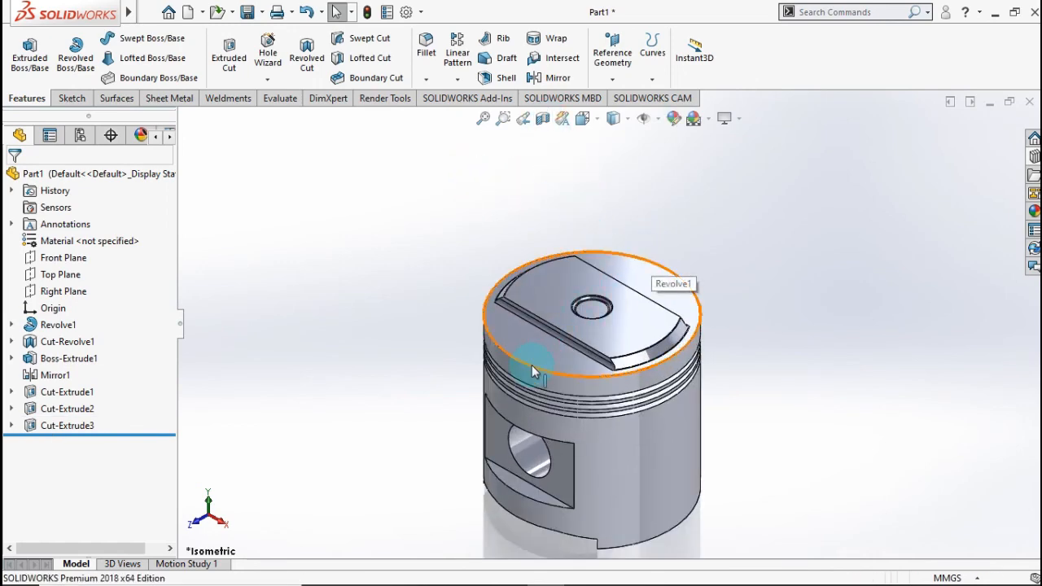
middle_click_drag(531, 367, 358, 237)
middle_click_drag(477, 349, 264, 168)
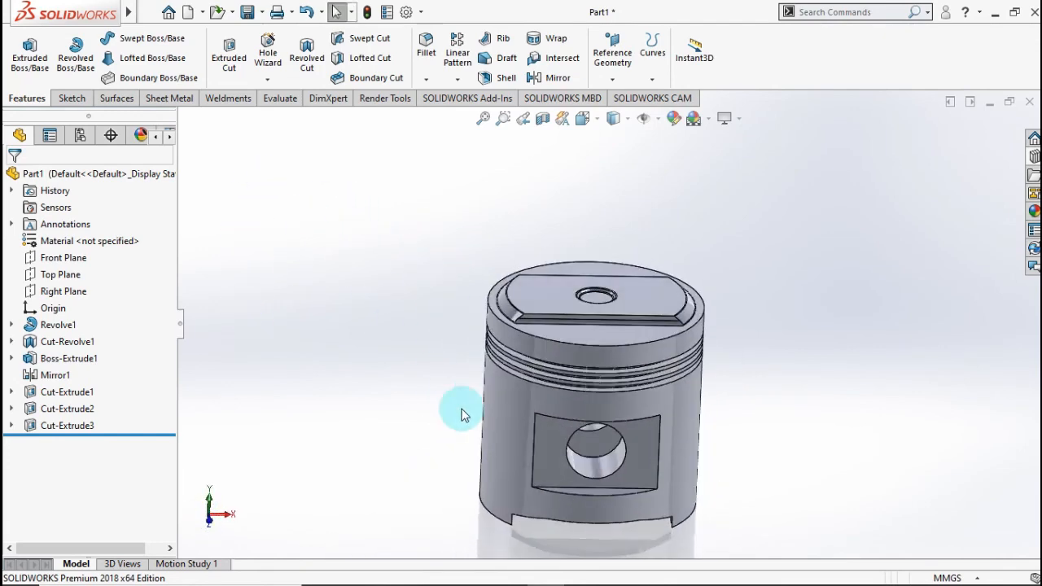
middle_click_drag(461, 415, 422, 325)
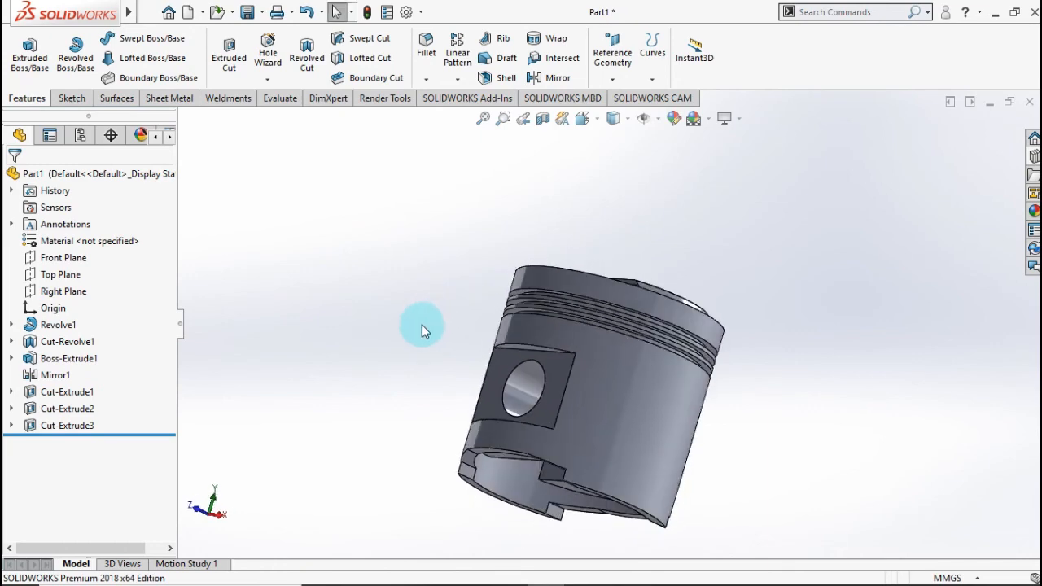
key("ctrl+7")
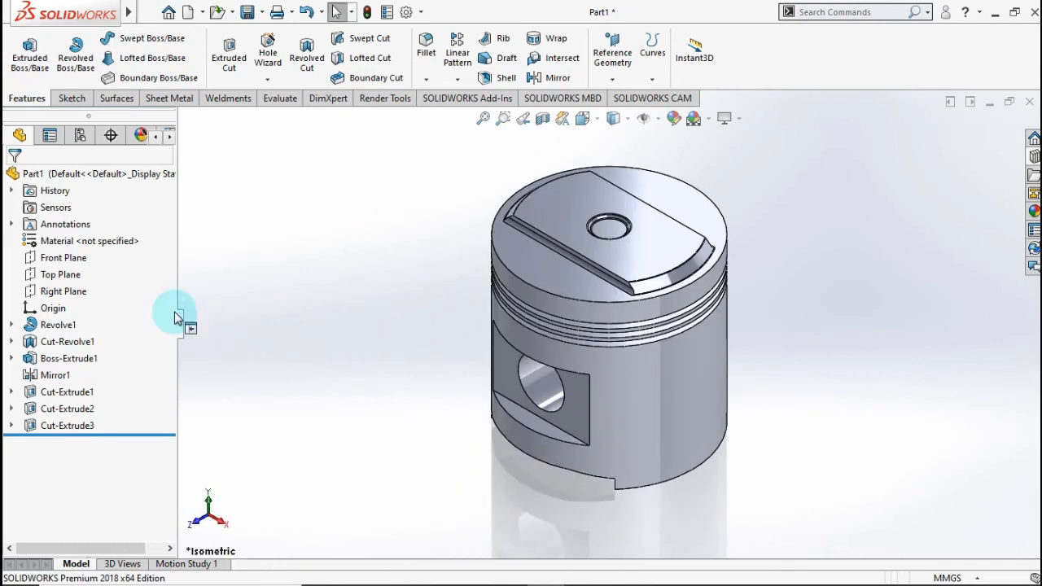
- Apply a cyan color appearance to the whole piston part
left_click(90, 181)
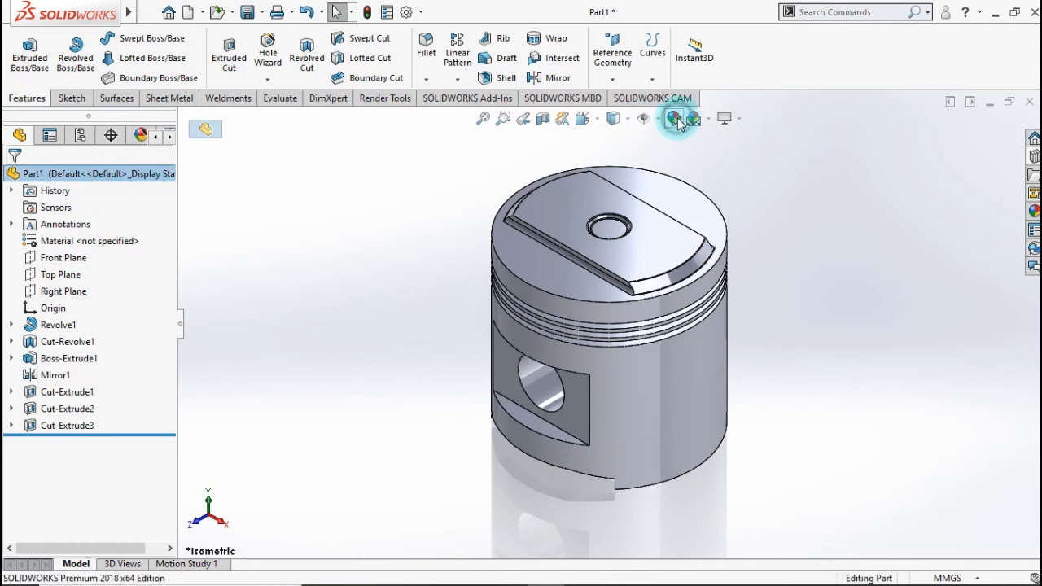
left_click(243, 286)
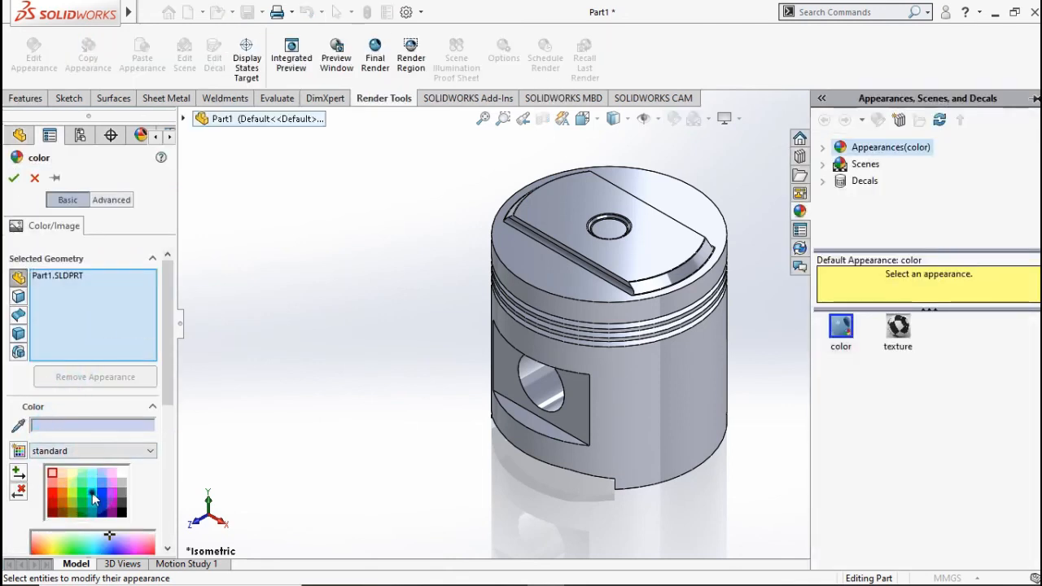
left_click(92, 495)
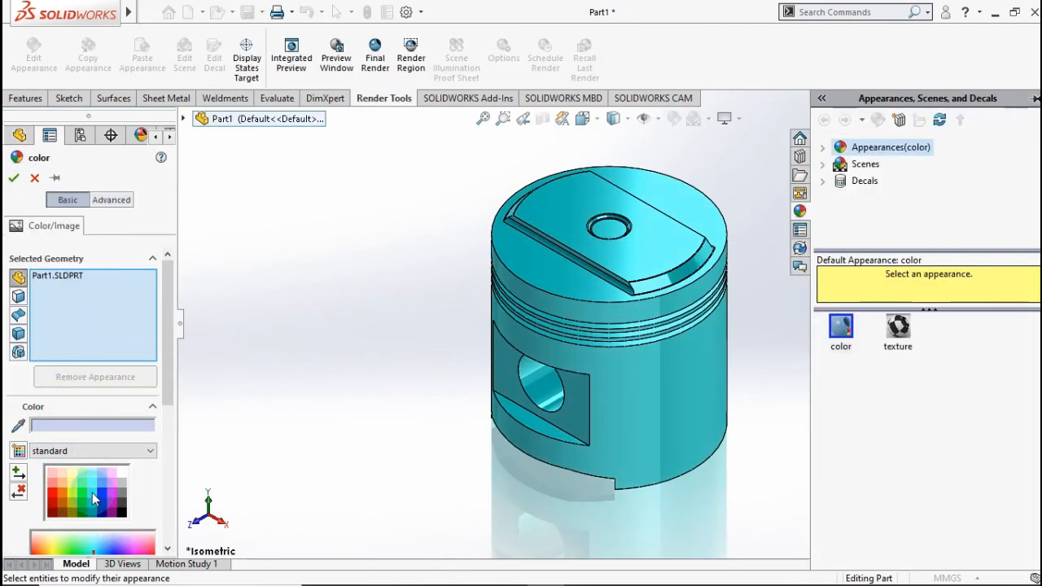
left_click(13, 178)
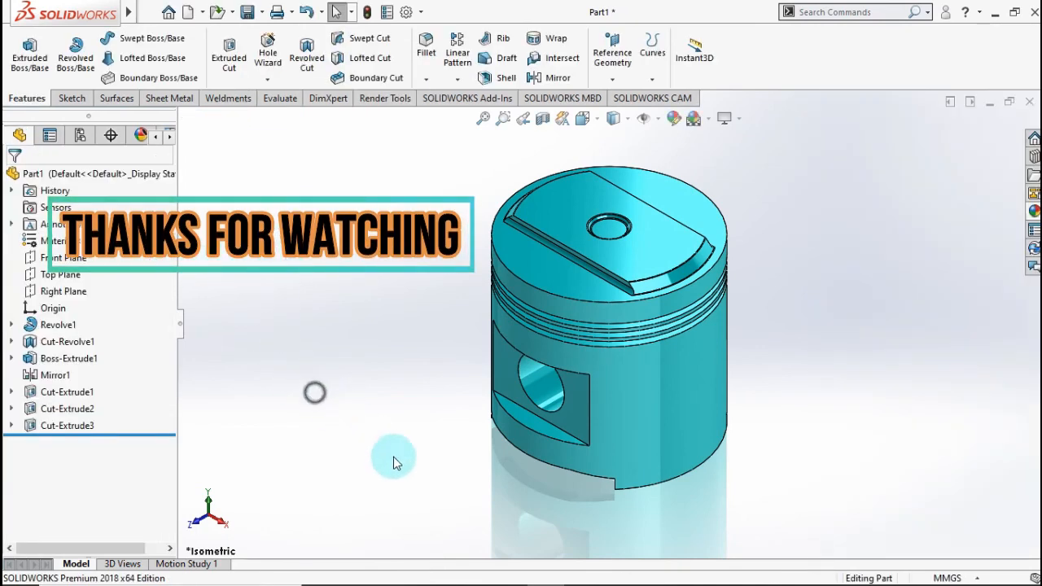